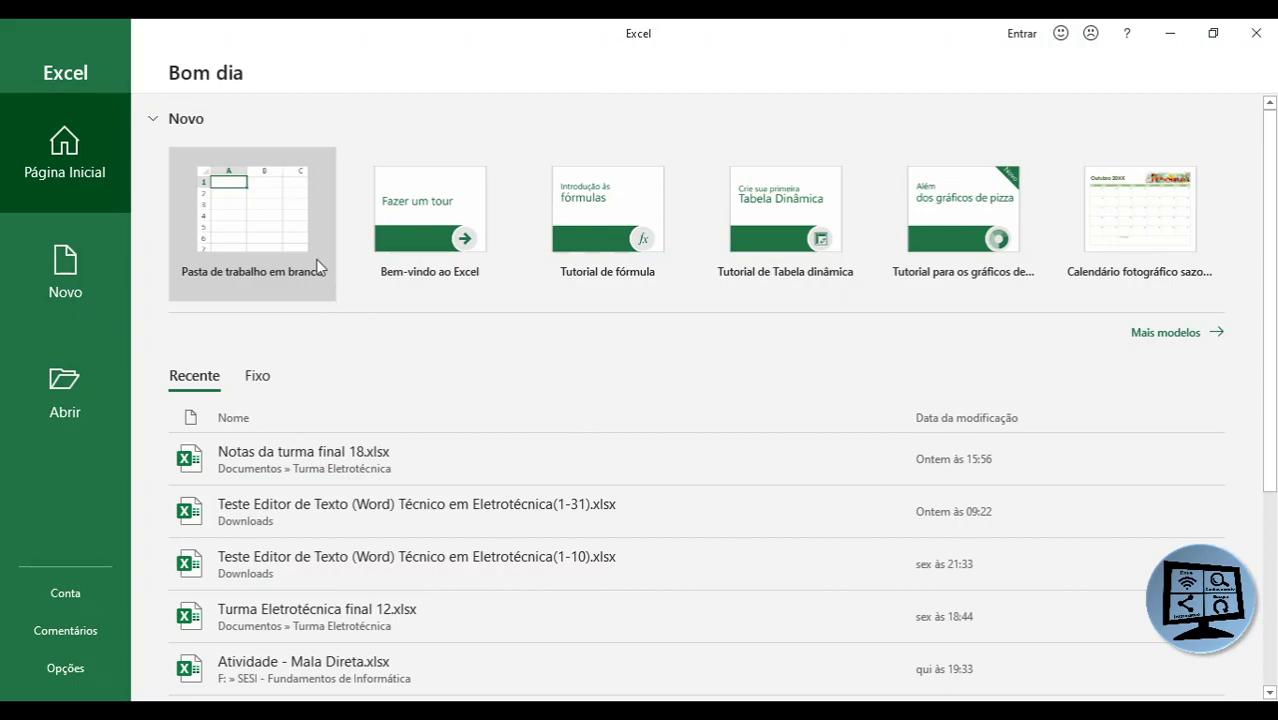
# Create a blank workbook and enlarge the worksheet view to 280% zoom
pyautogui.click(249, 226)
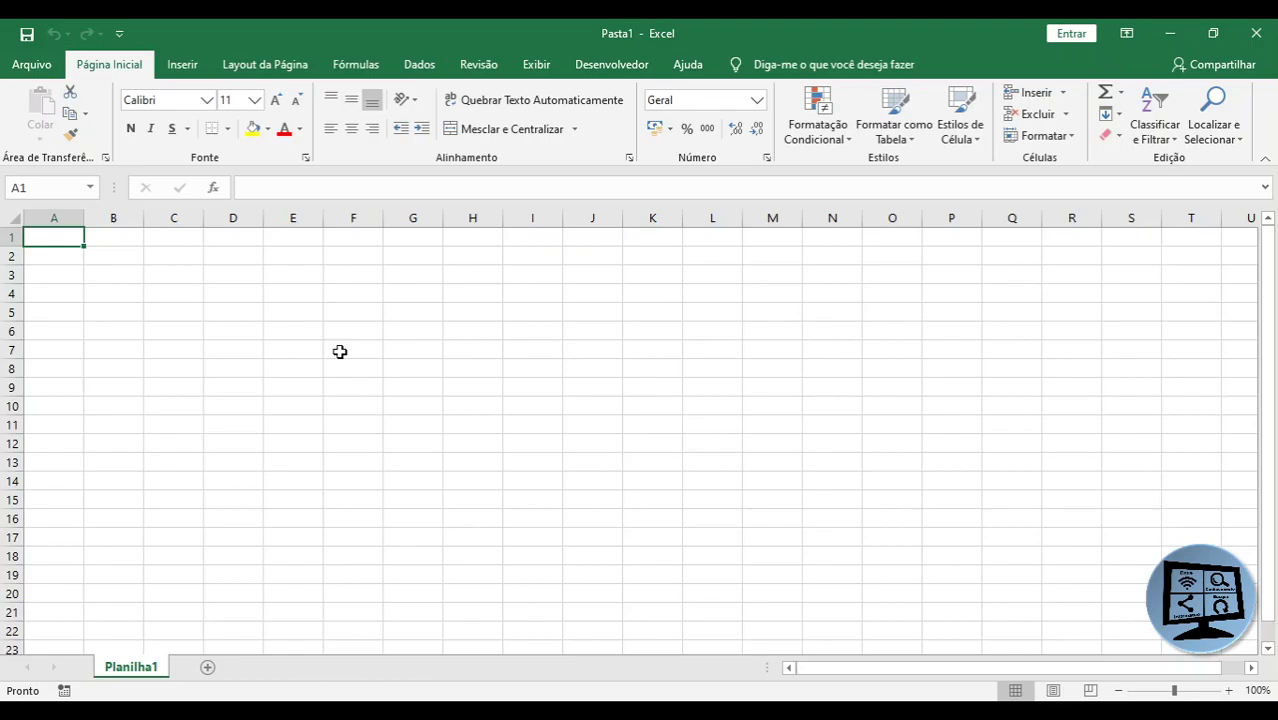
pyautogui.keyDown('ctrl'); pyautogui.scroll(6, 340, 352); pyautogui.keyUp('ctrl')
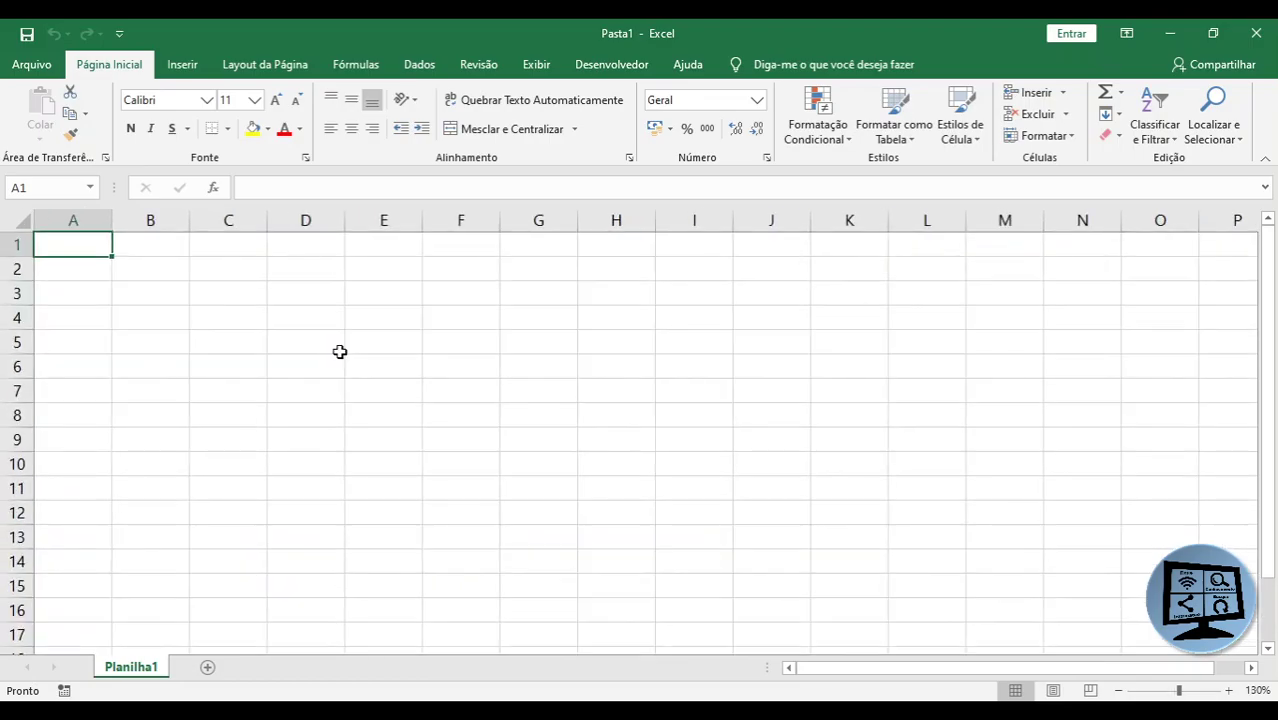
pyautogui.keyDown('ctrl'); pyautogui.scroll(1, 340, 352); pyautogui.keyUp('ctrl')
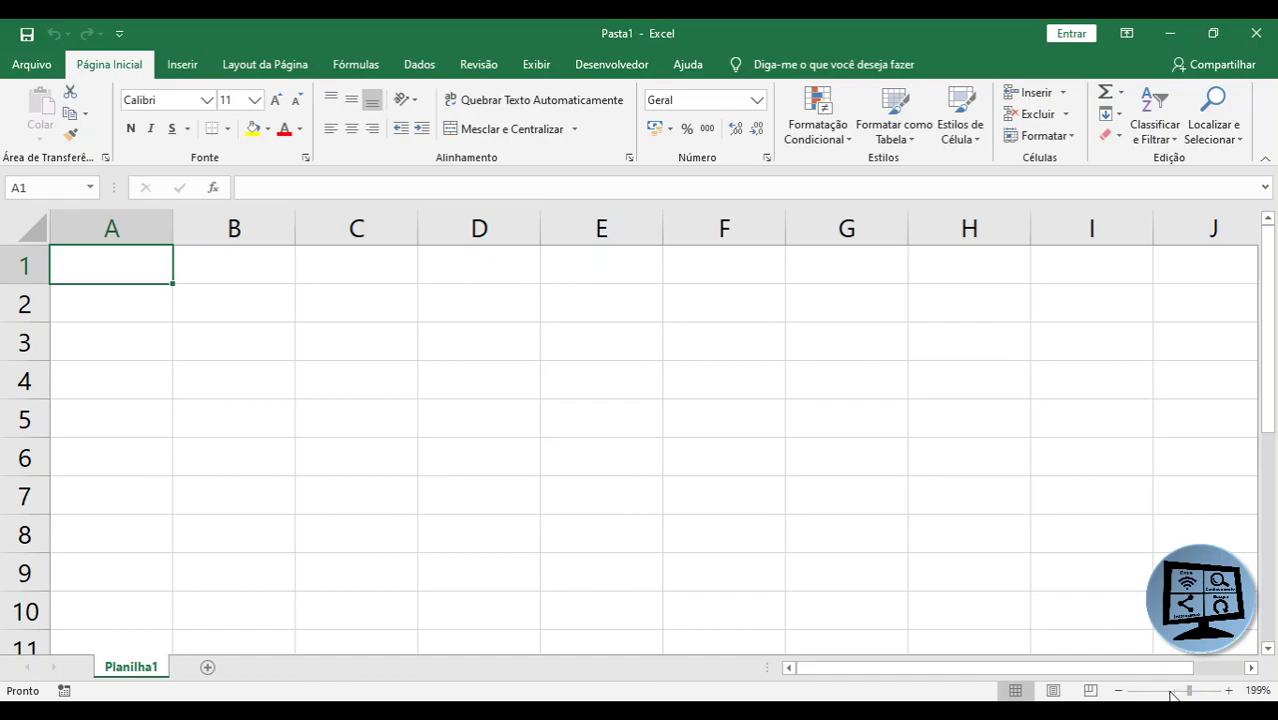
pyautogui.click(1167, 692)
pyautogui.keyDown('ctrl'); pyautogui.scroll(9, 556, 308); pyautogui.keyUp('ctrl')
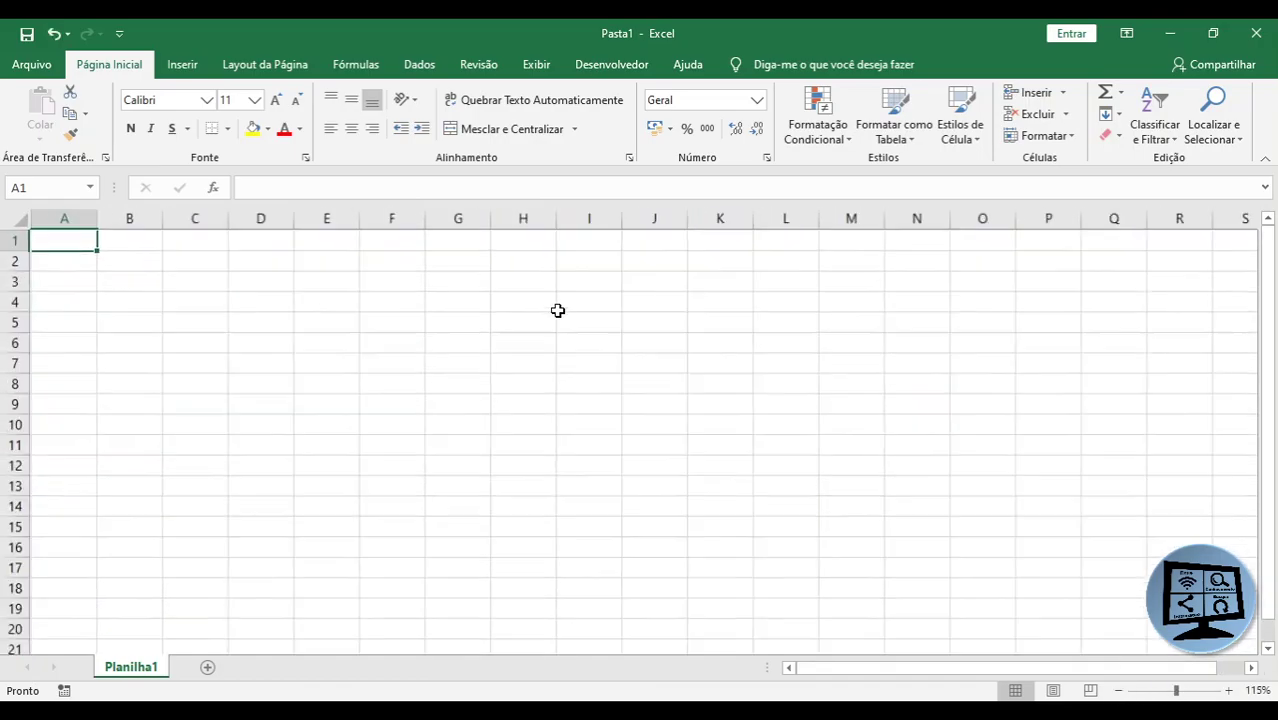
pyautogui.keyDown('ctrl'); pyautogui.scroll(3, 546, 326); pyautogui.keyUp('ctrl')
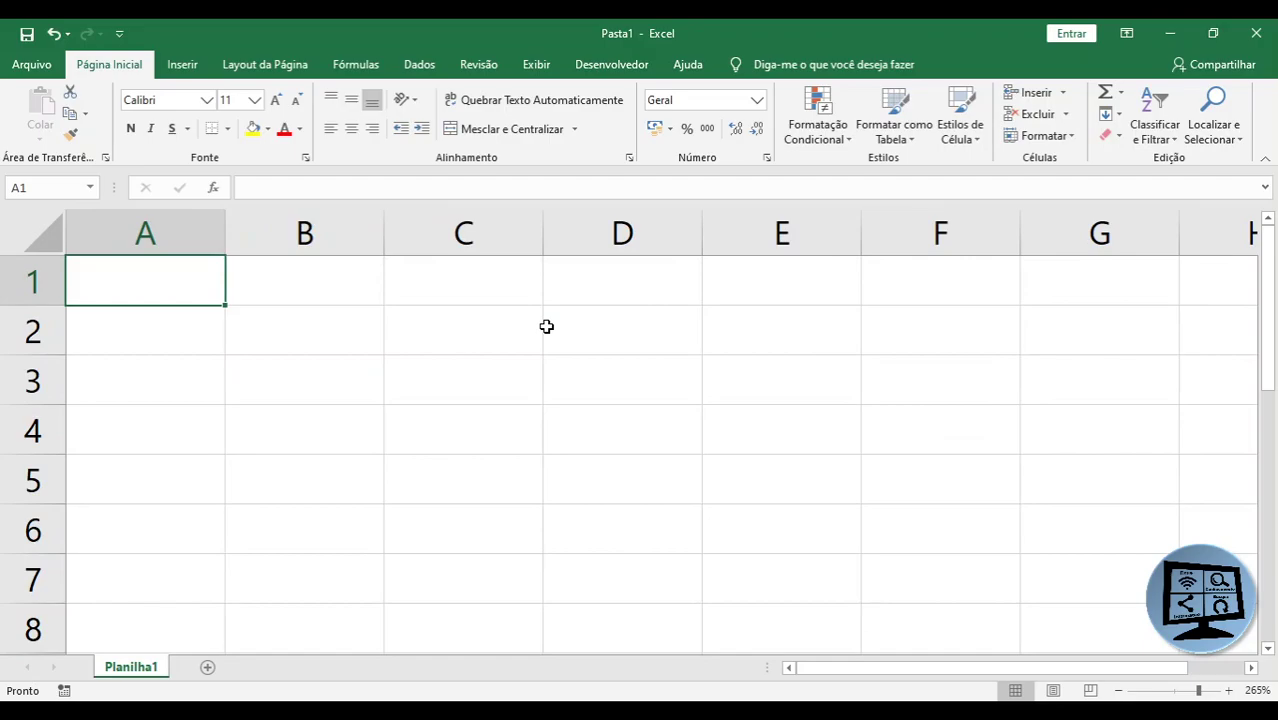
pyautogui.keyDown('ctrl'); pyautogui.scroll(1, 546, 326); pyautogui.keyUp('ctrl')
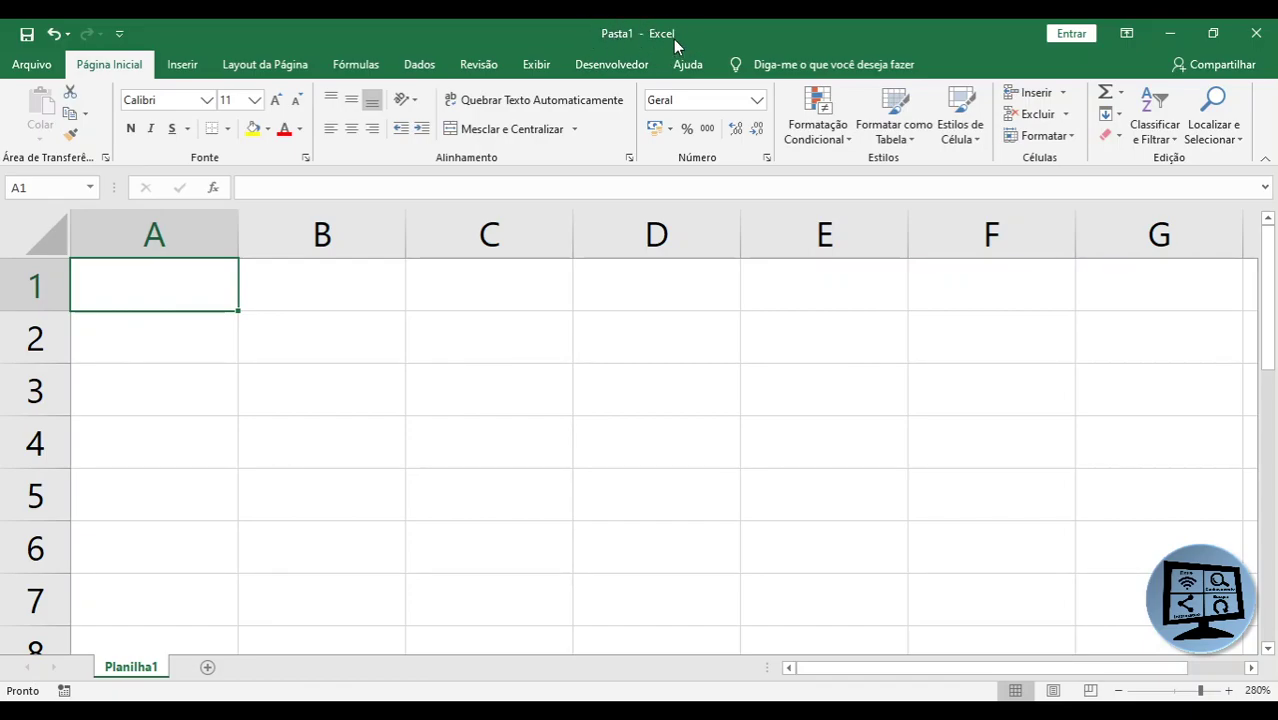
pyautogui.click(1062, 32)
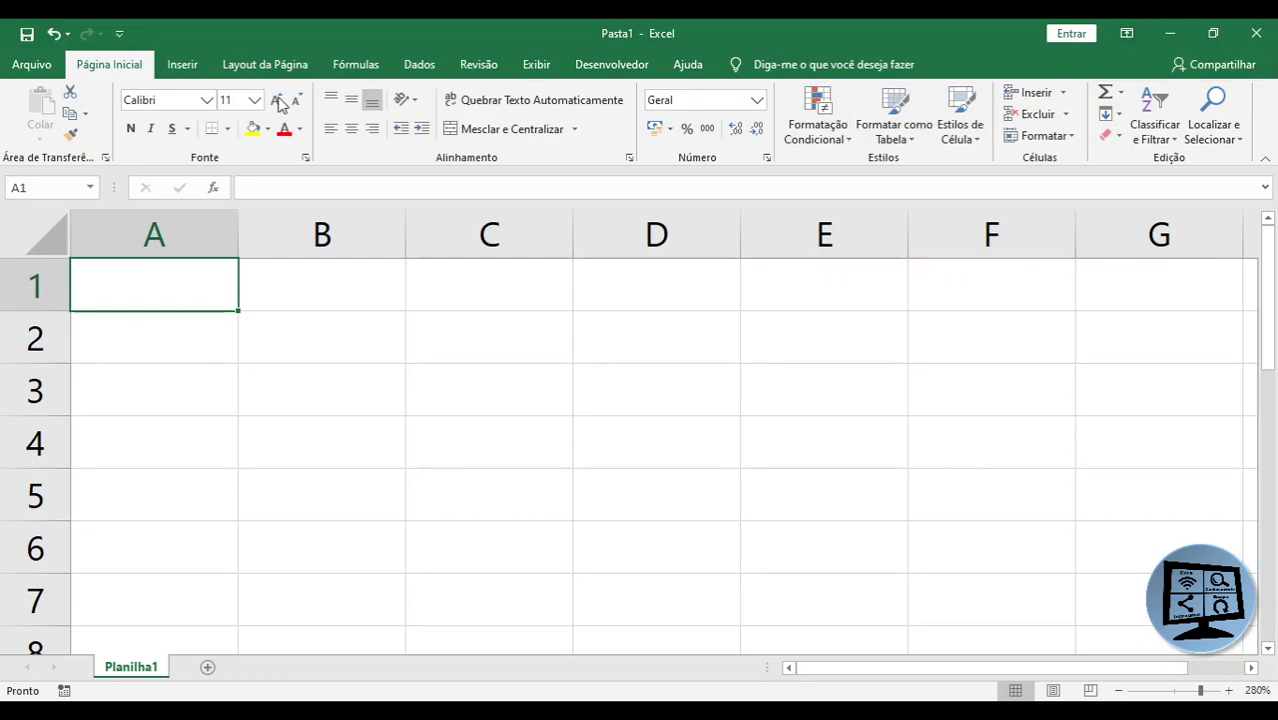
# Set the ribbon to hide automatically, and after that to show only its tabs
pyautogui.click(1126, 34)
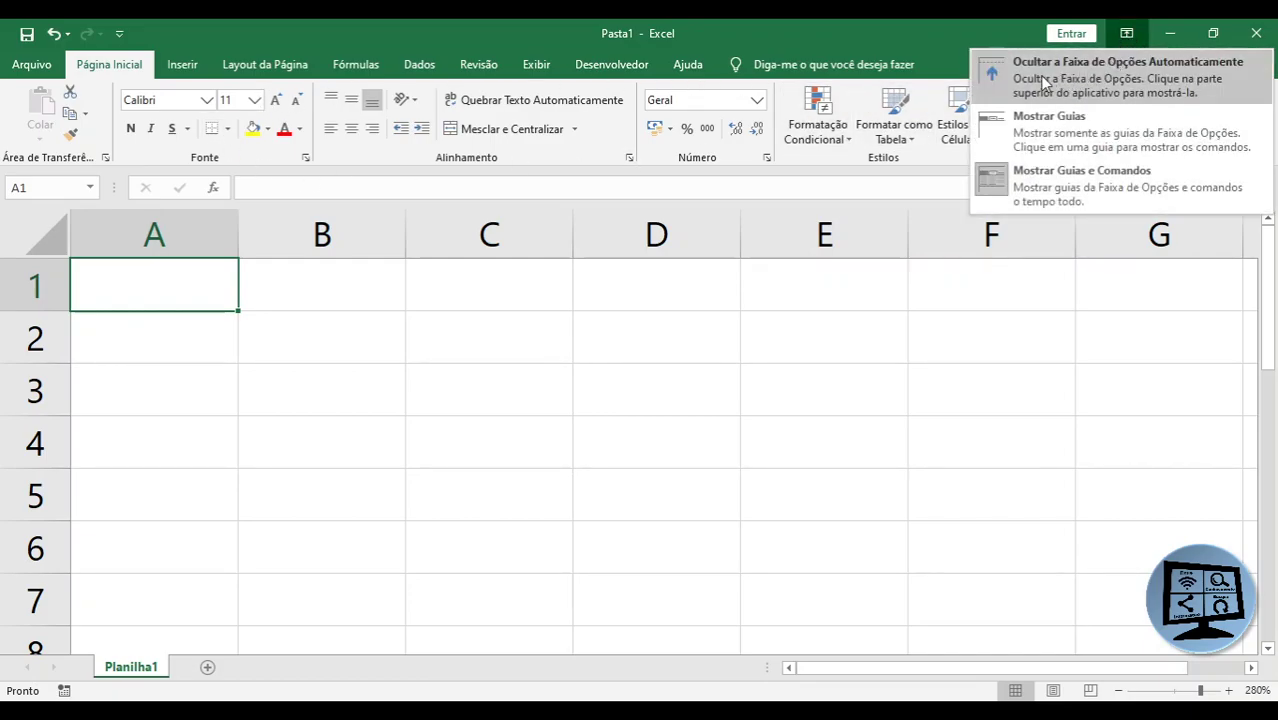
pyautogui.click(1100, 70)
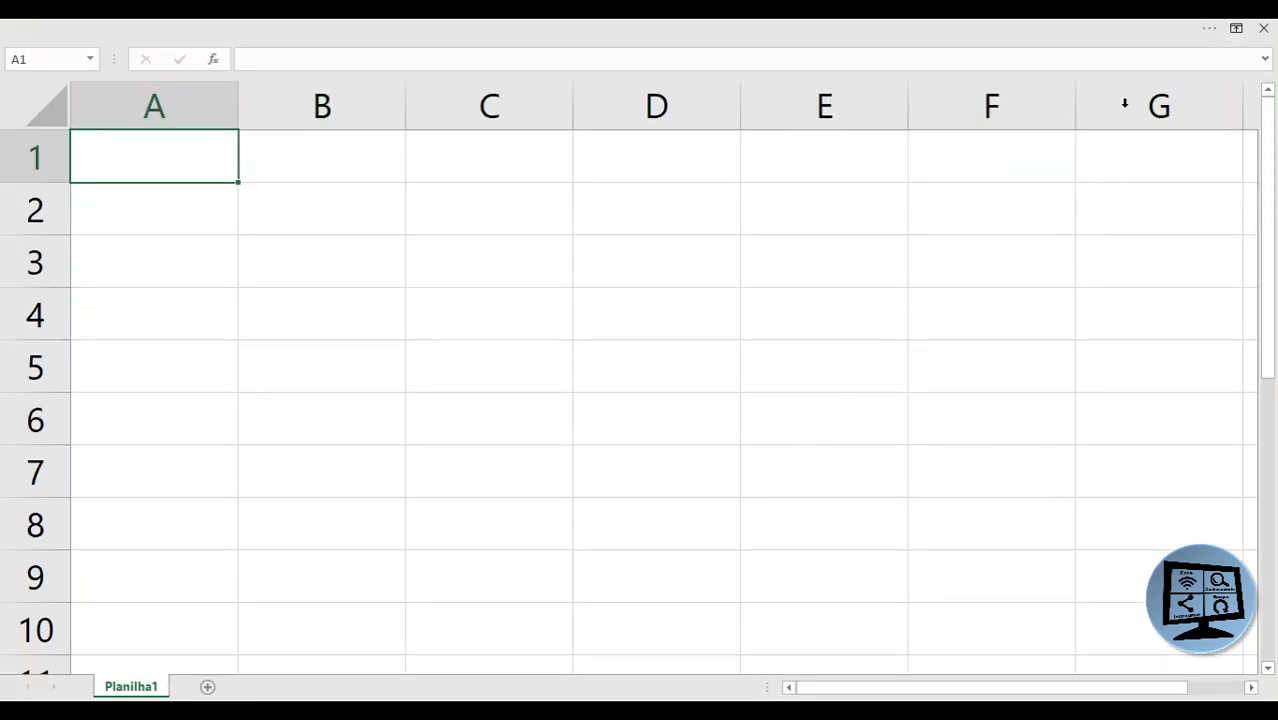
pyautogui.click(1236, 28)
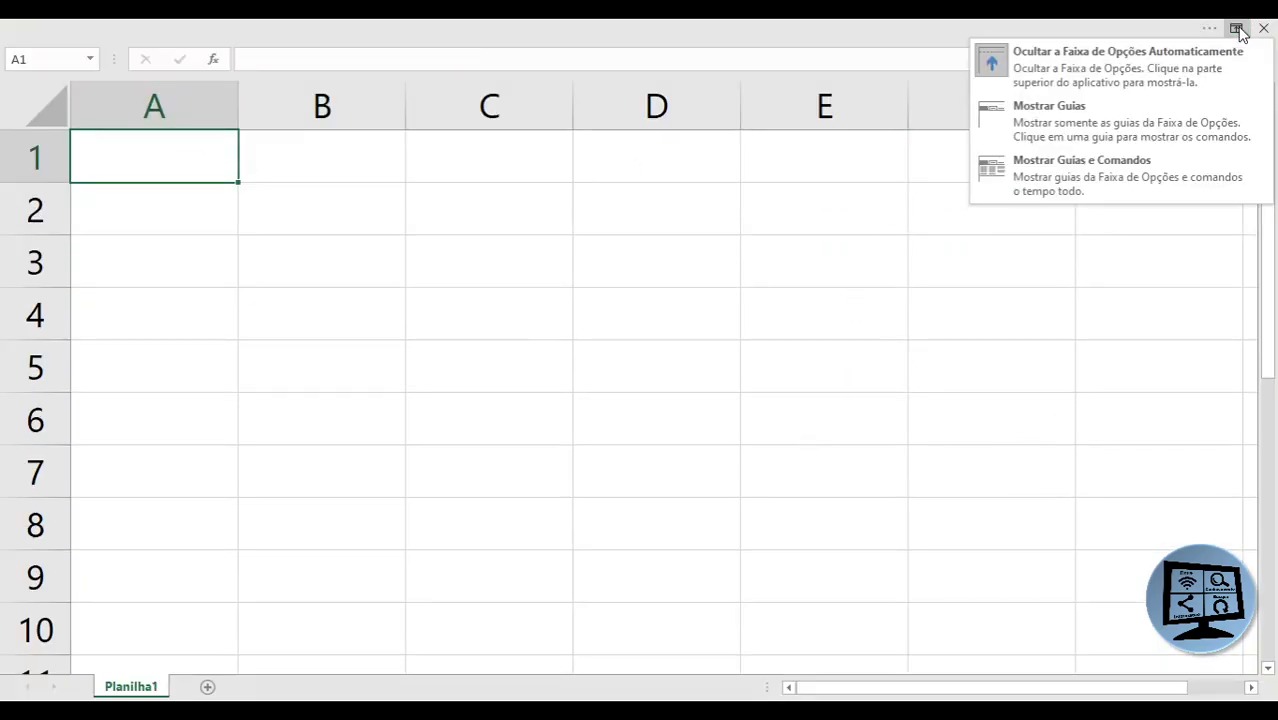
pyautogui.click(1043, 125)
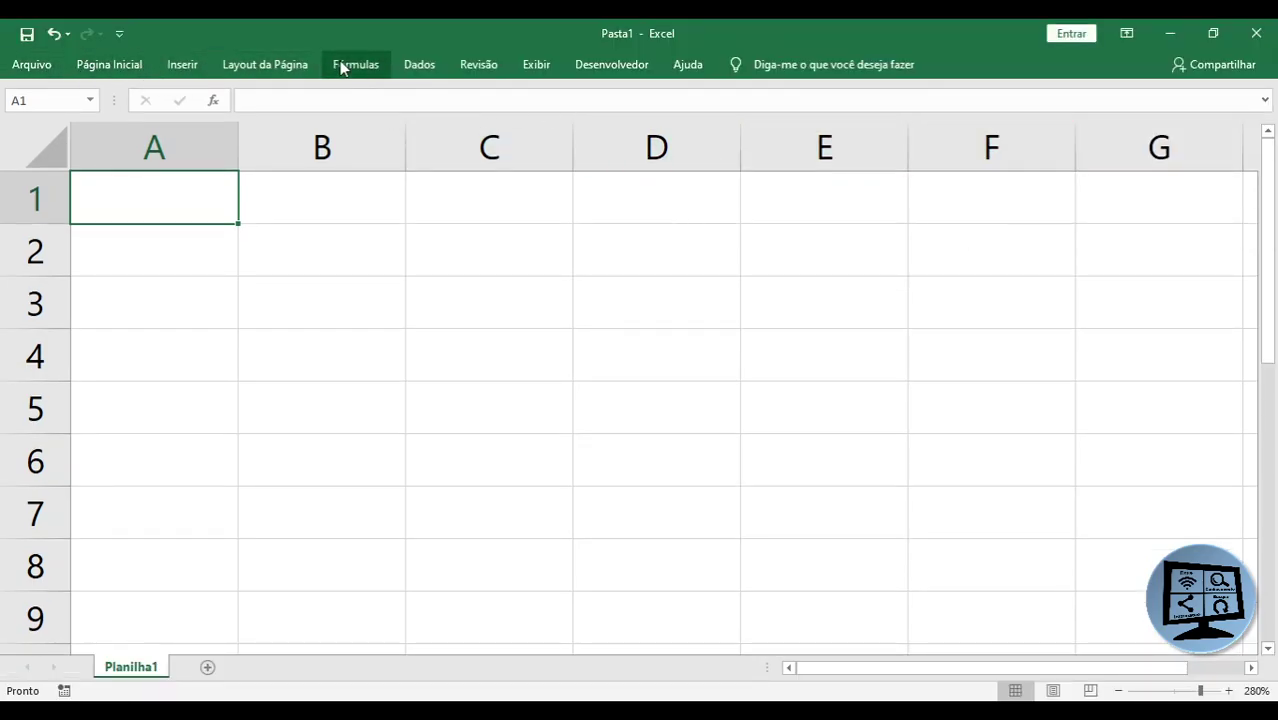
# Examine the commands of the Página Inicial, Inserir and Layout da Página tabs while the ribbon is collapsed
pyautogui.click(90, 64)
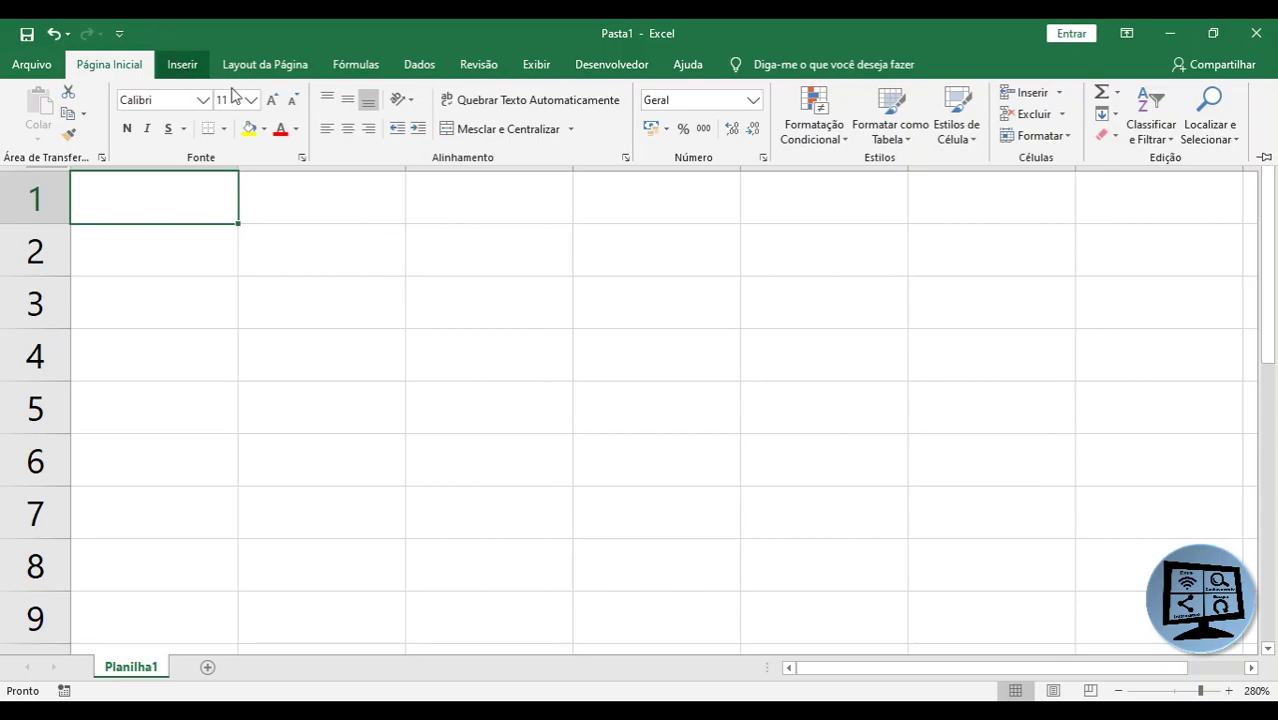
pyautogui.click(184, 66)
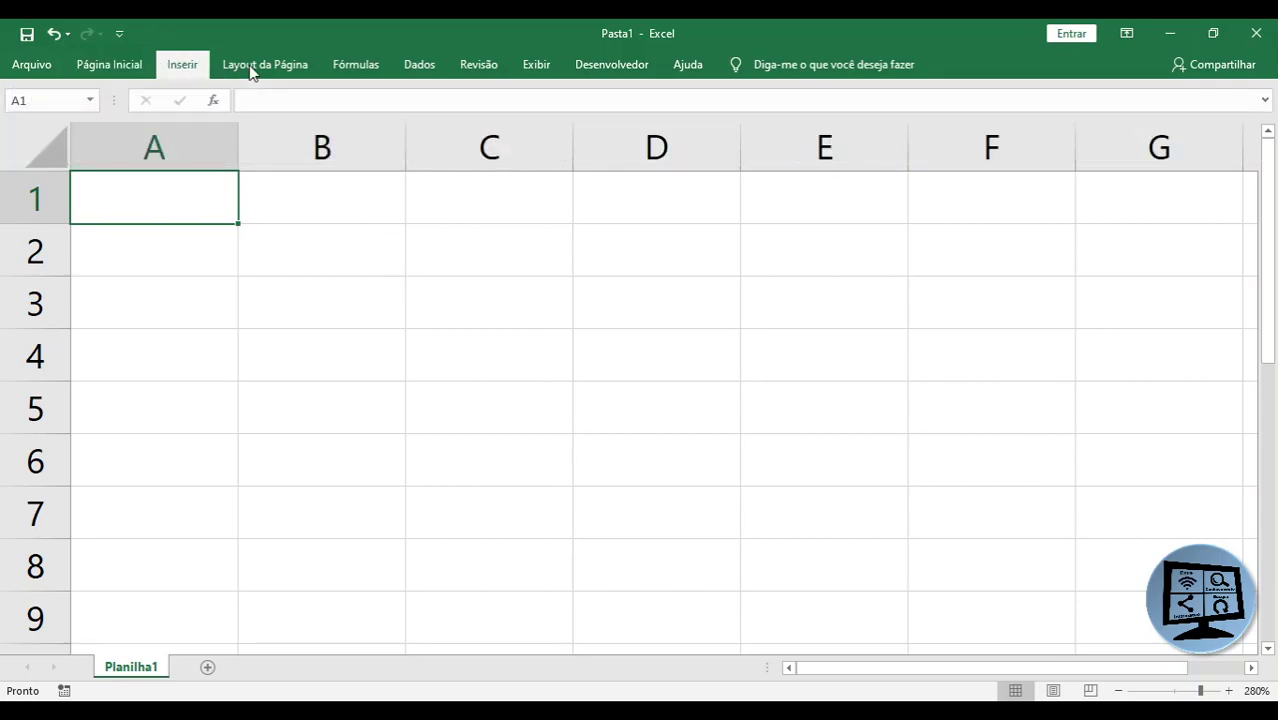
pyautogui.click(252, 66)
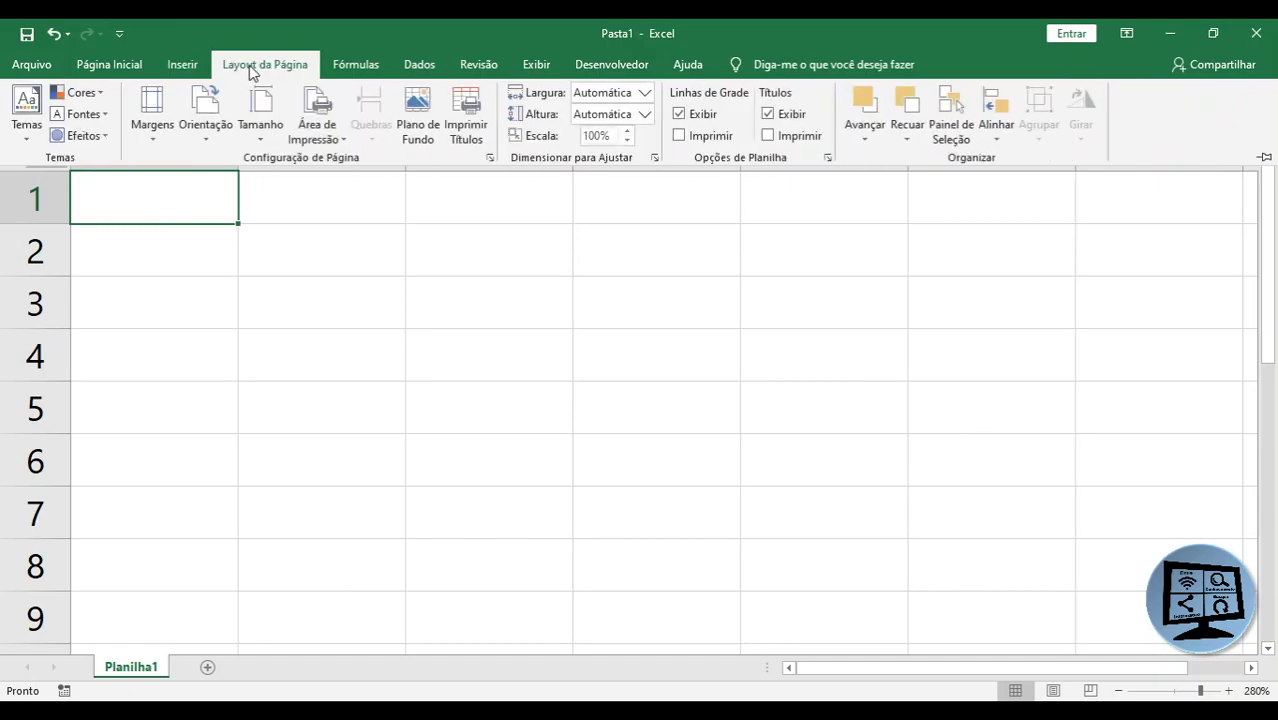
pyautogui.click(106, 68)
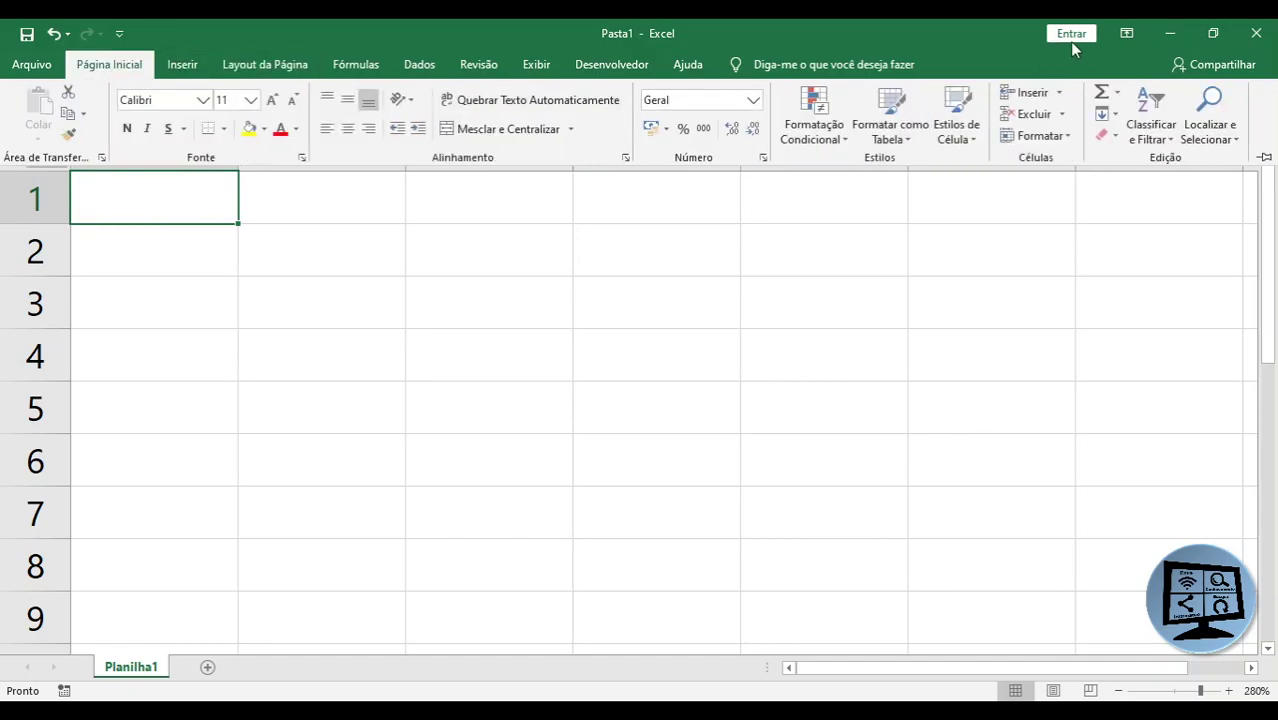
# Restore the ribbon so that both its tabs and commands are shown permanently
pyautogui.hotkey('ctrl', 'F1')
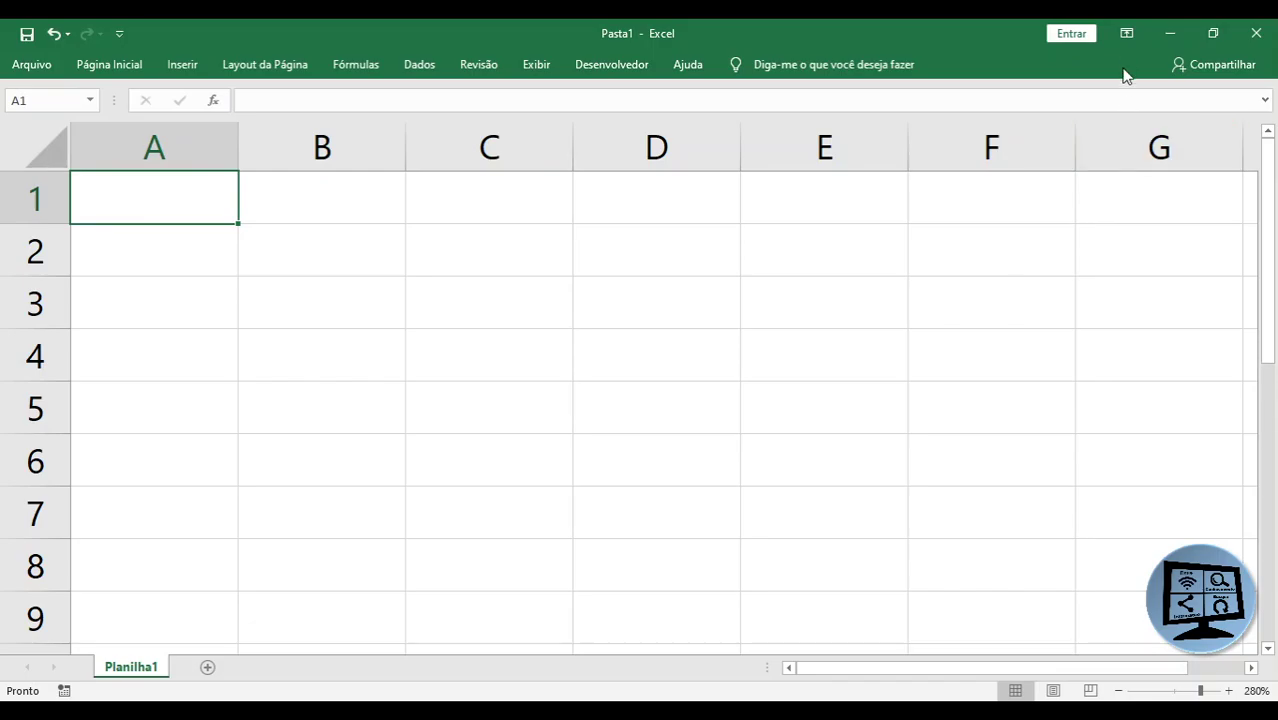
pyautogui.click(1126, 34)
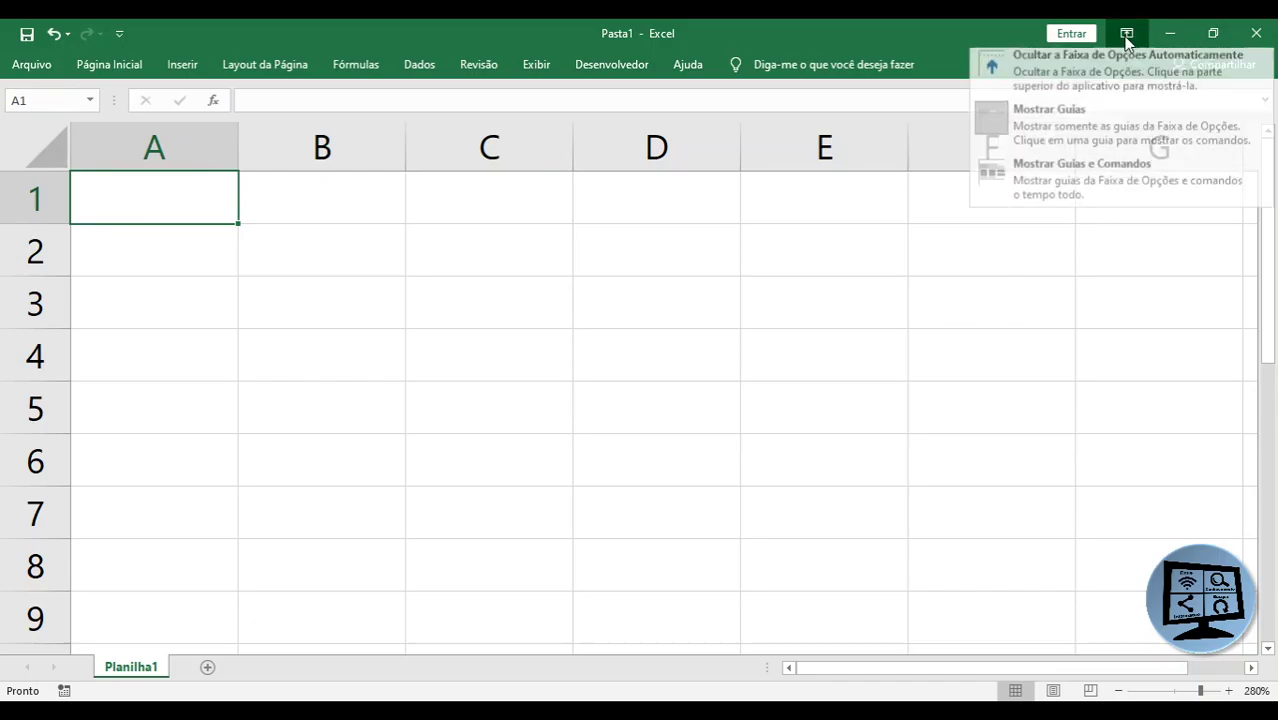
pyautogui.click(1042, 186)
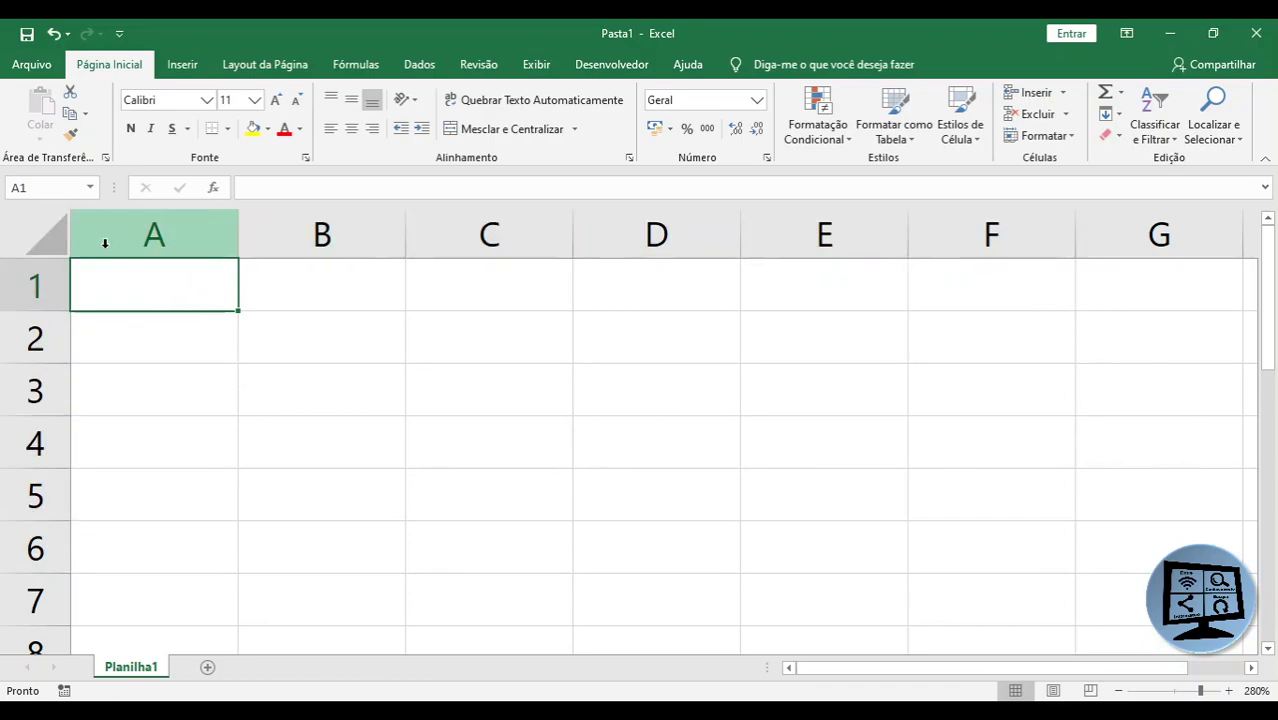
# Select single cells one after another: B2, C2, D3, E3, D3 and D2
pyautogui.click(339, 331)
pyautogui.click(465, 332)
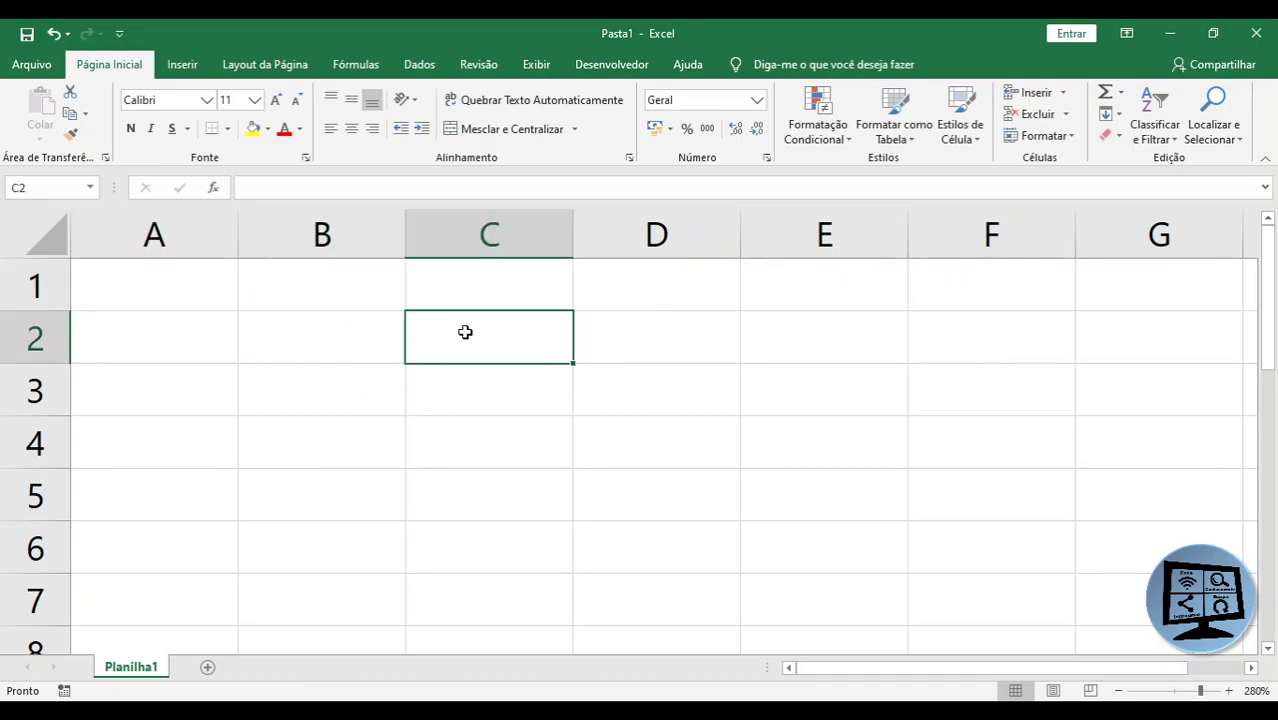
pyautogui.click(704, 391)
pyautogui.click(790, 390)
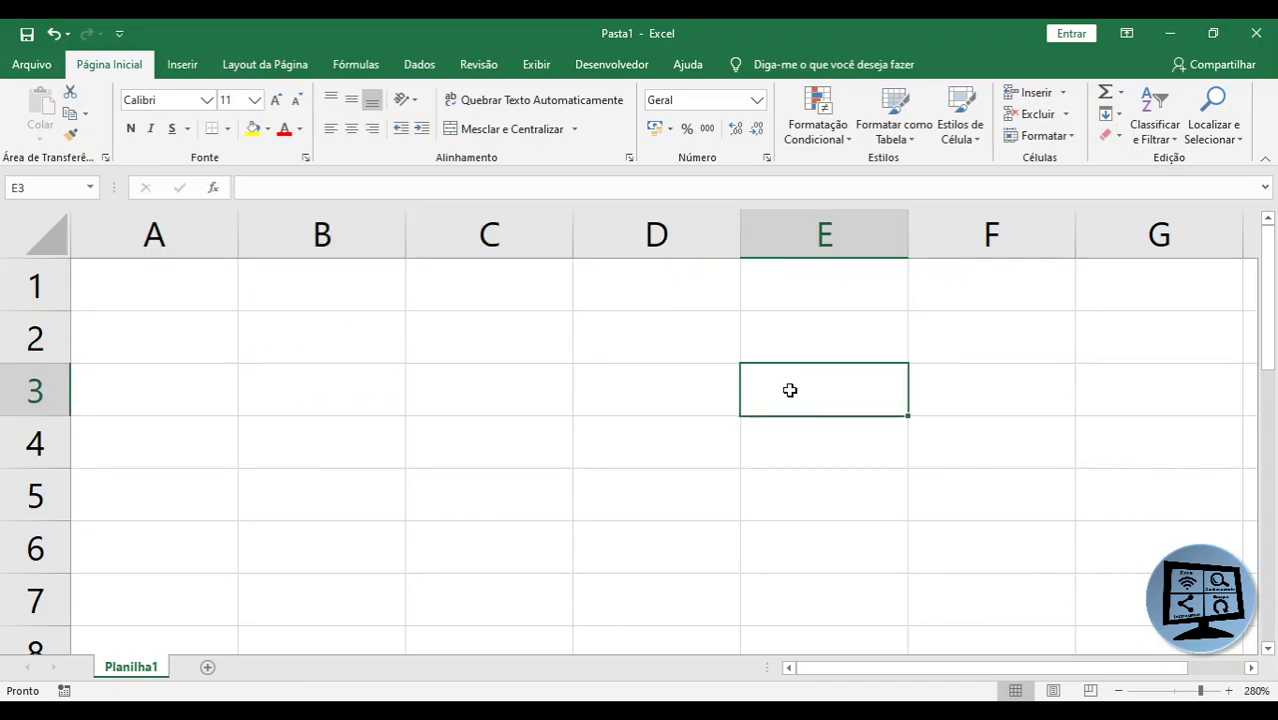
pyautogui.click(668, 396)
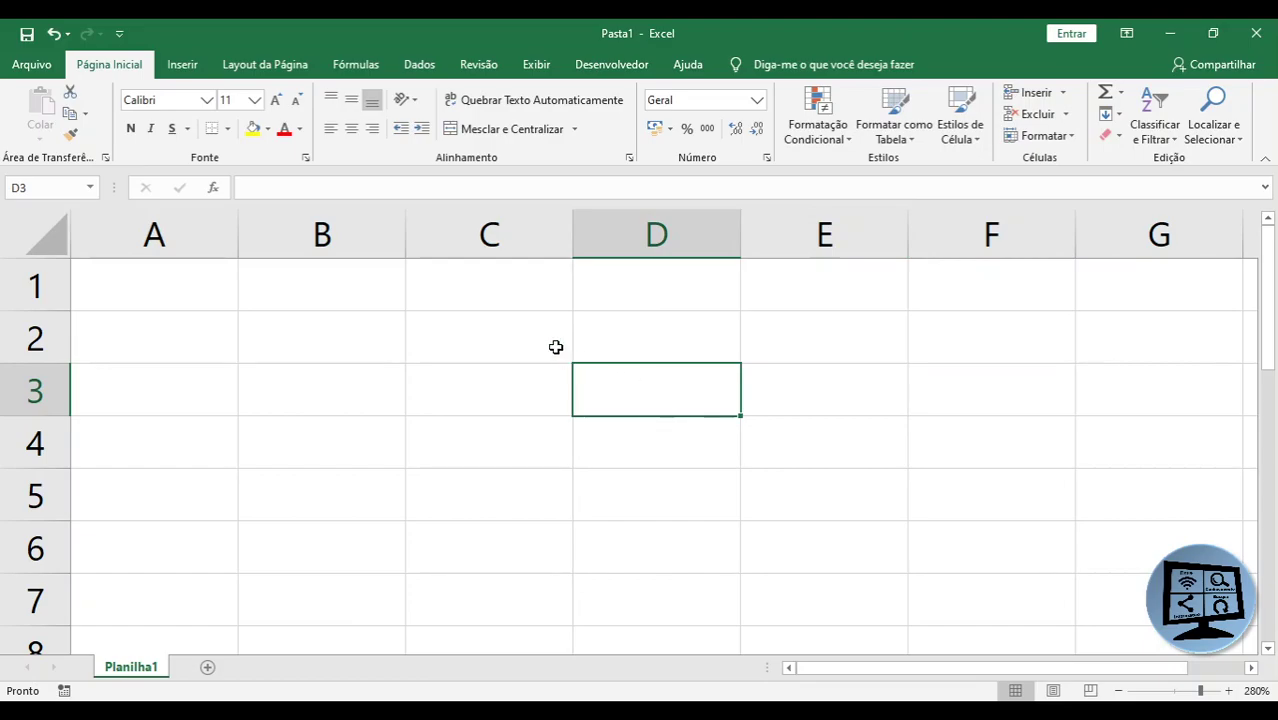
pyautogui.click(633, 334)
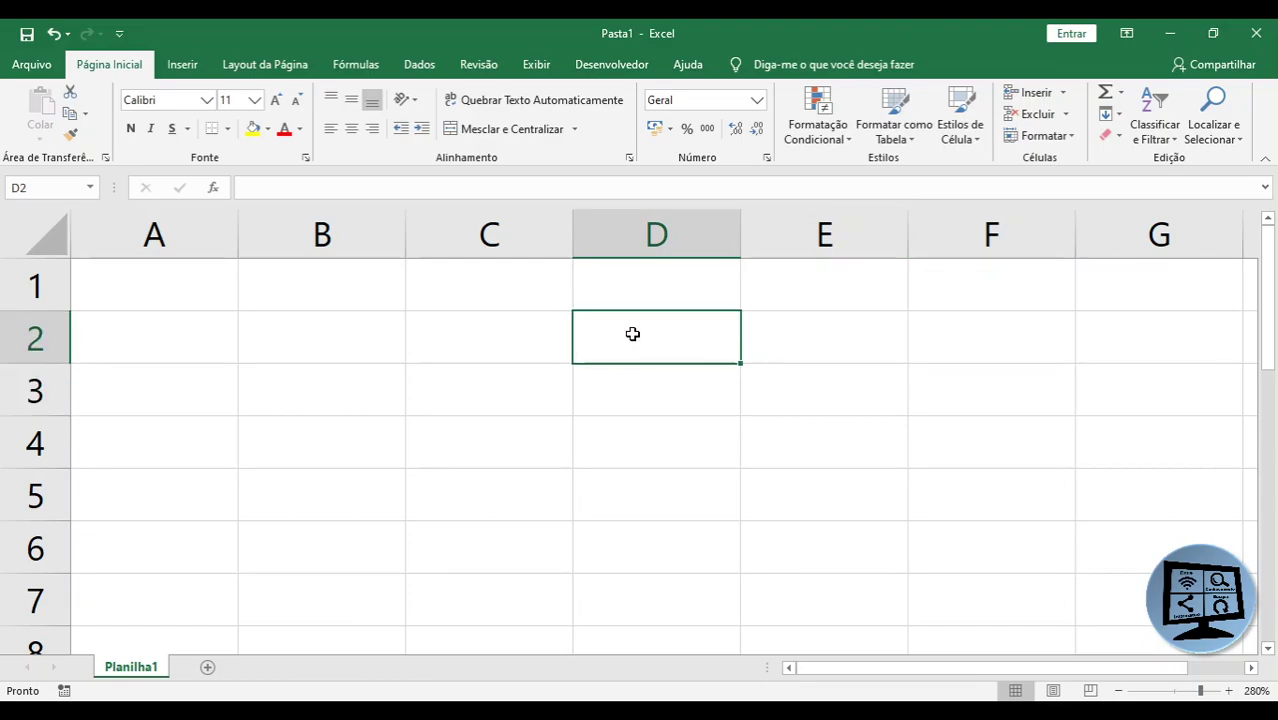
# Select each entire column from A through G, one at a time
pyautogui.click(177, 232)
pyautogui.click(342, 230)
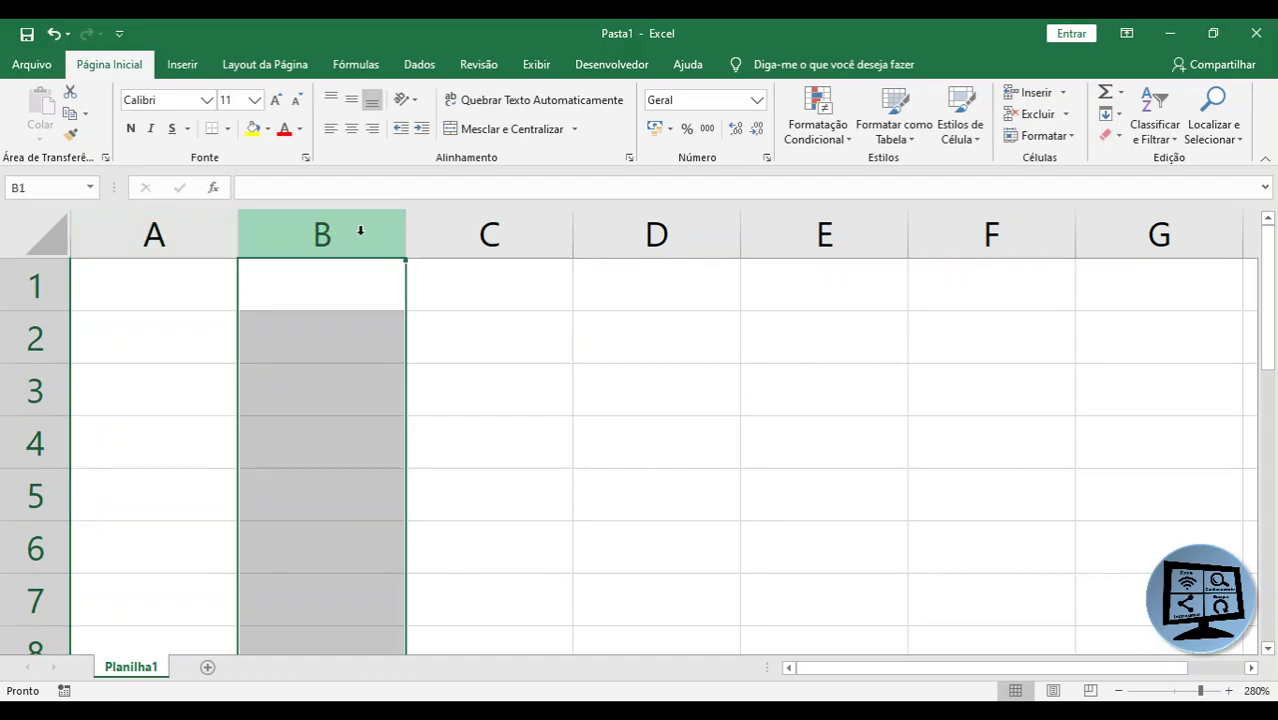
pyautogui.click(495, 237)
pyautogui.click(658, 234)
pyautogui.click(824, 234)
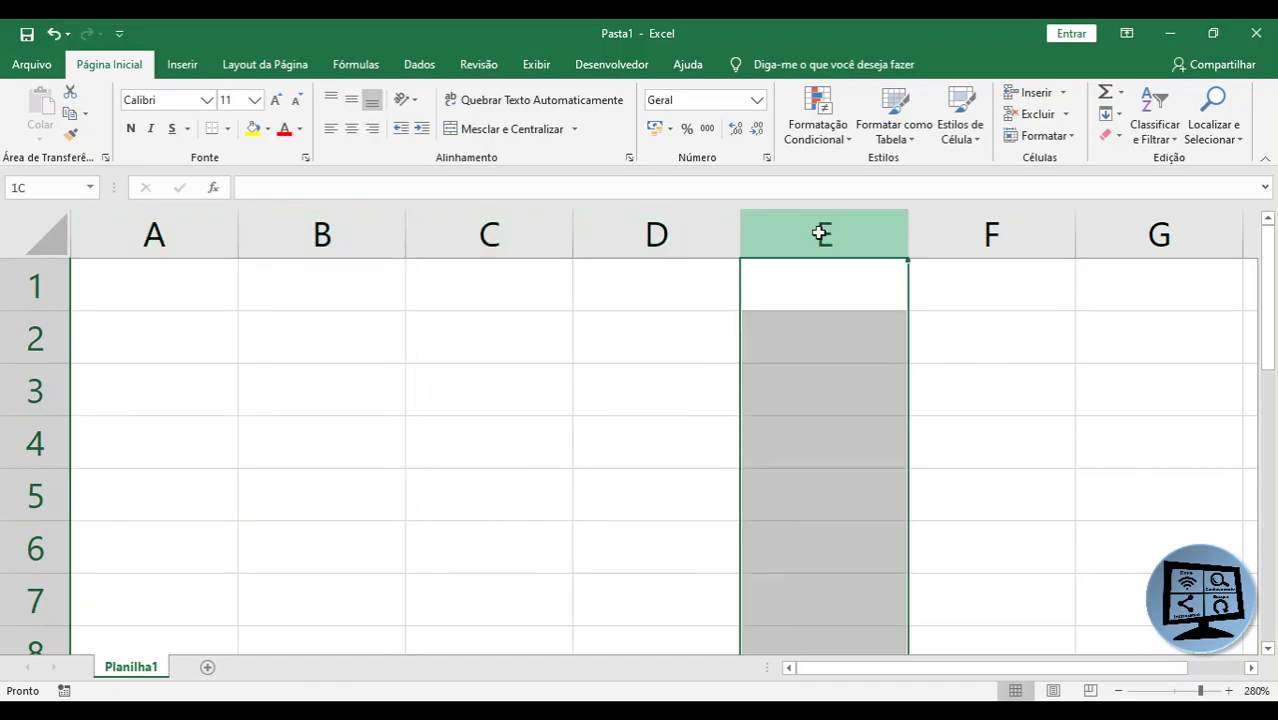
pyautogui.click(965, 234)
pyautogui.click(1140, 233)
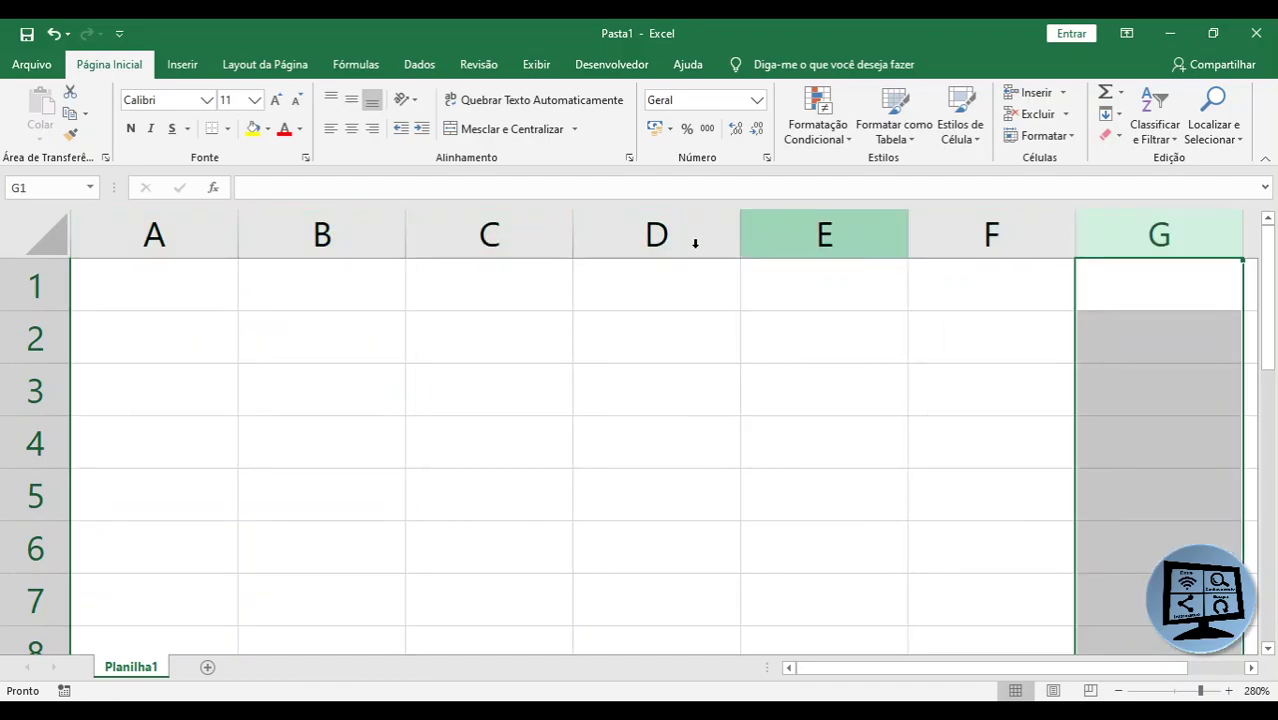
# Select each entire row from 1 through 5, one at a time
pyautogui.click(28, 279)
pyautogui.click(30, 340)
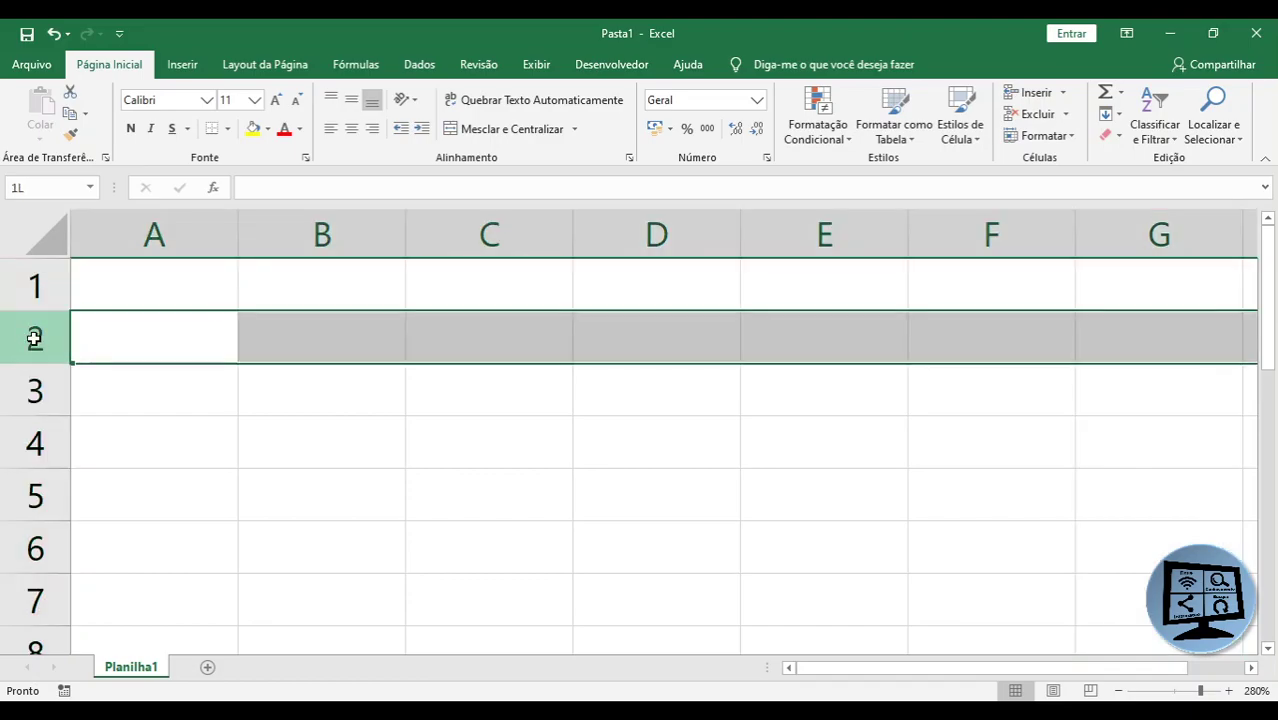
pyautogui.click(34, 390)
pyautogui.click(37, 441)
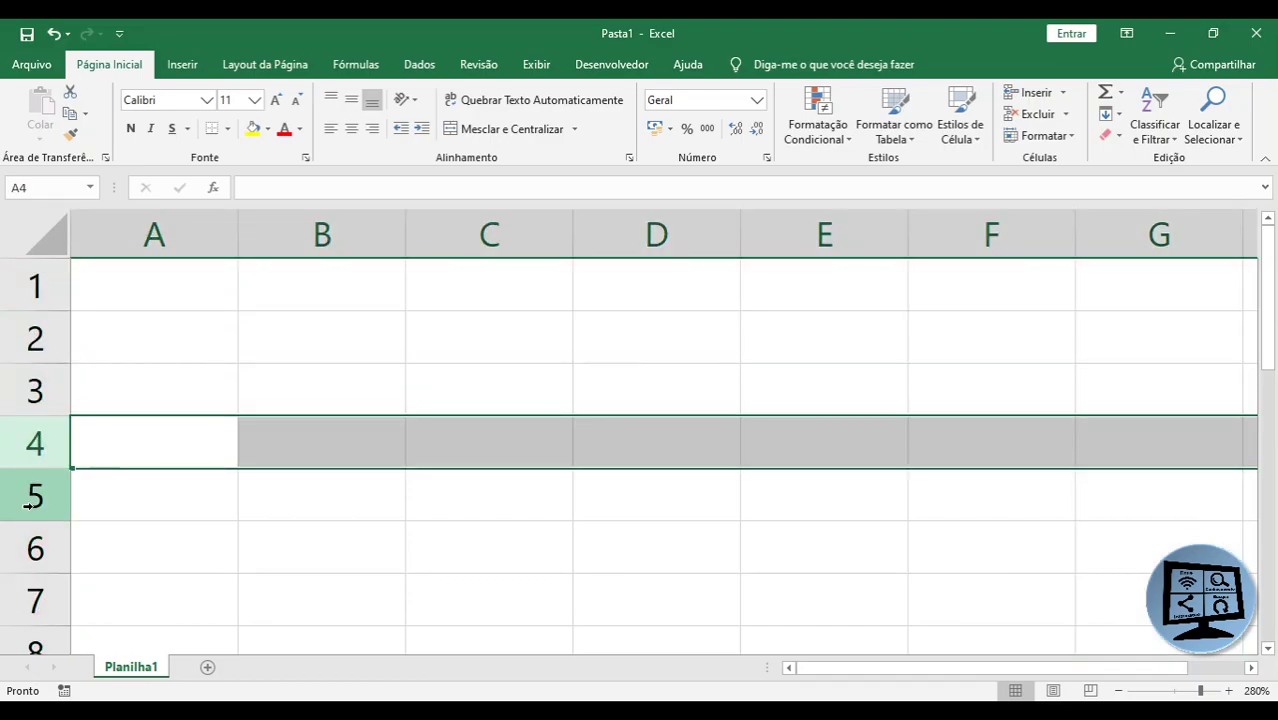
pyautogui.click(31, 497)
# Select the entire column B, moving across to the entire column D
pyautogui.click(352, 235)
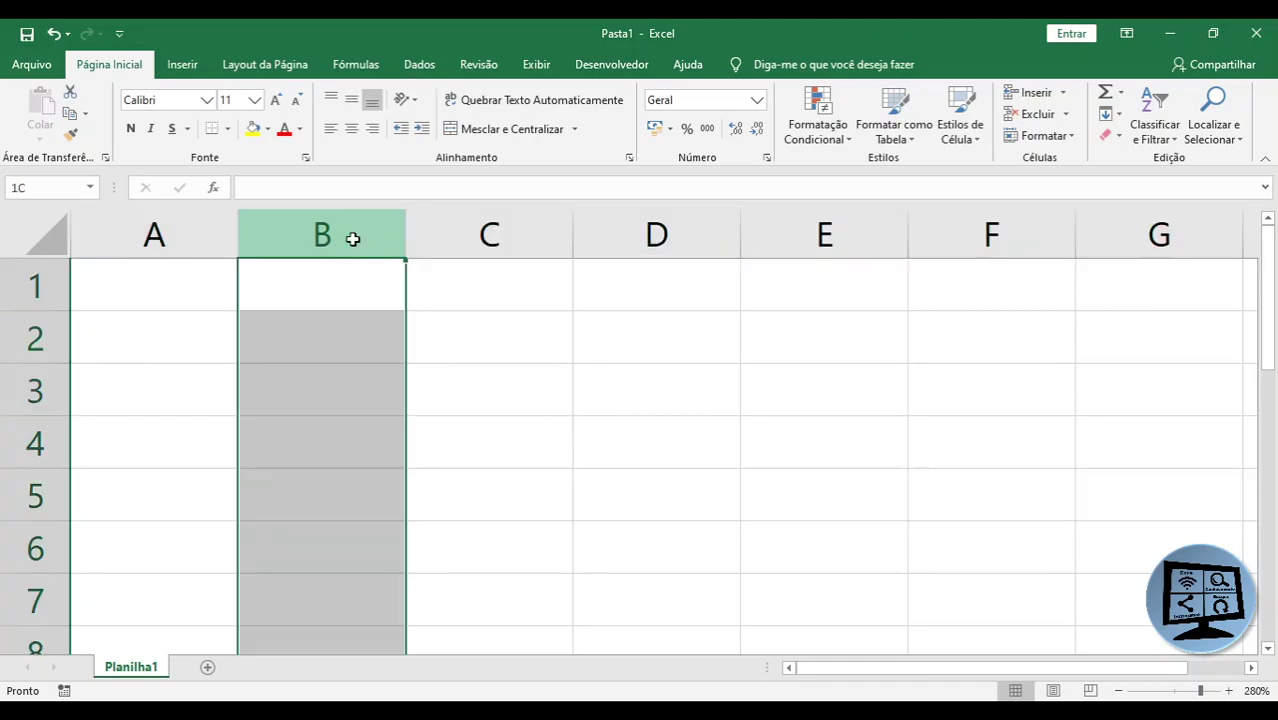
pyautogui.click(408, 230)
pyautogui.click(589, 226)
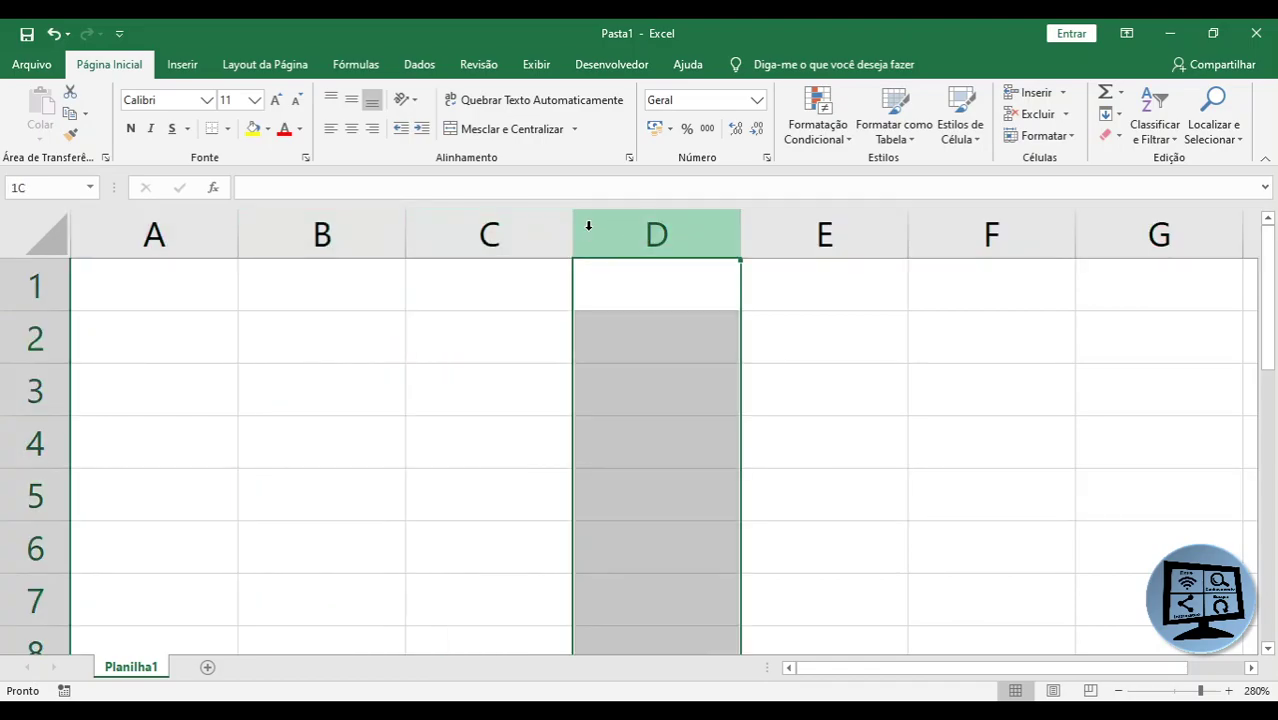
# From cell D1, jump to the sheet's last column and last row, and return along the edges to cell A1
pyautogui.click(682, 284)
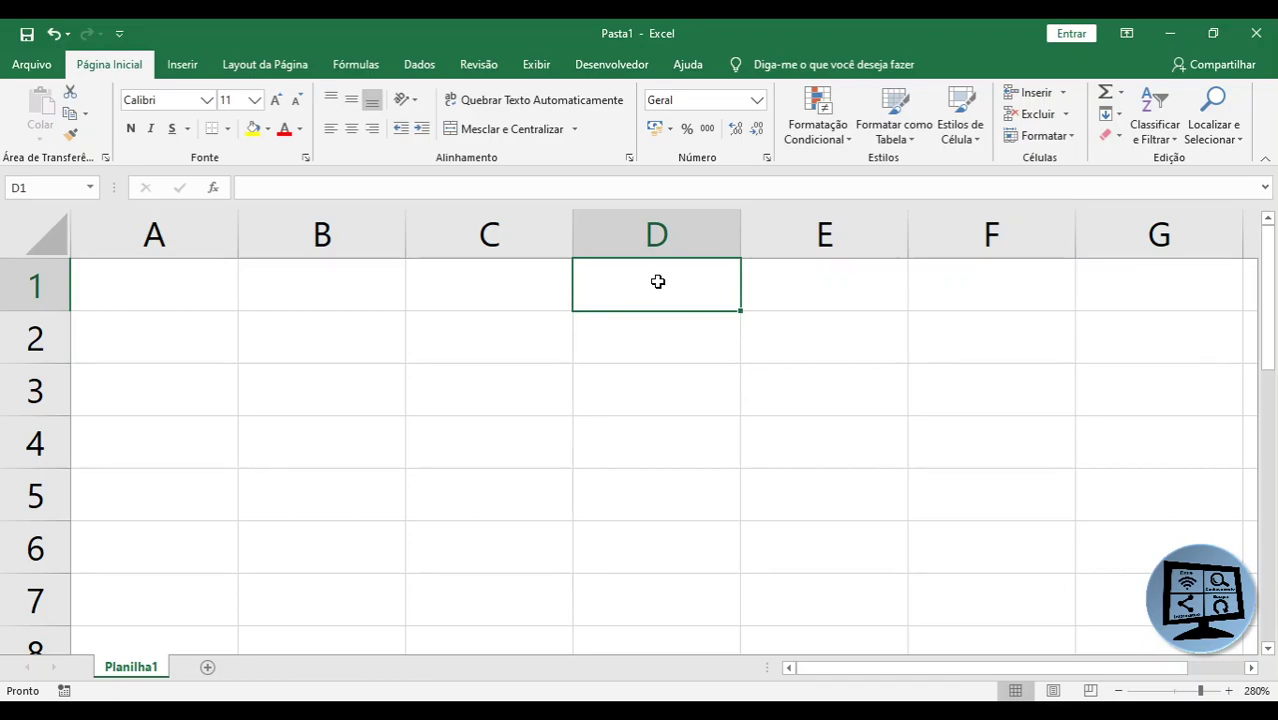
pyautogui.hotkey('ctrl', 'Right')
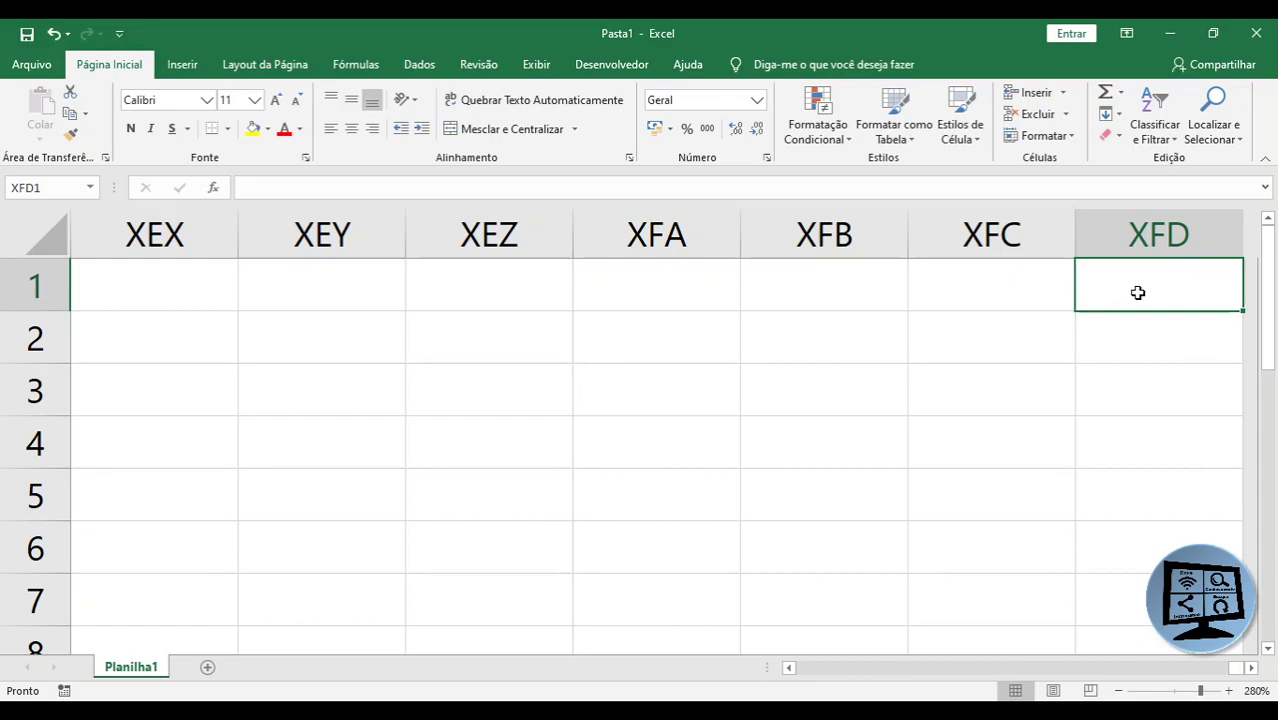
pyautogui.hotkey('ctrl', 'Down')
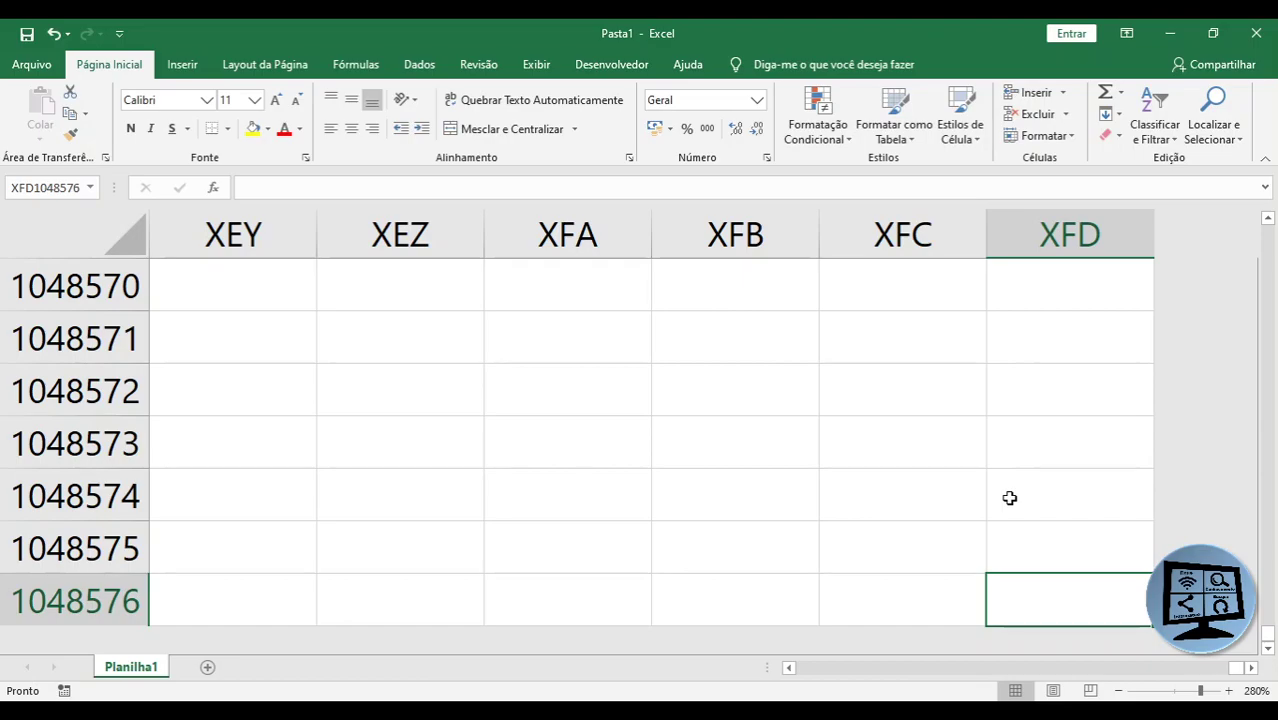
pyautogui.hotkey('ctrl', 'Left')
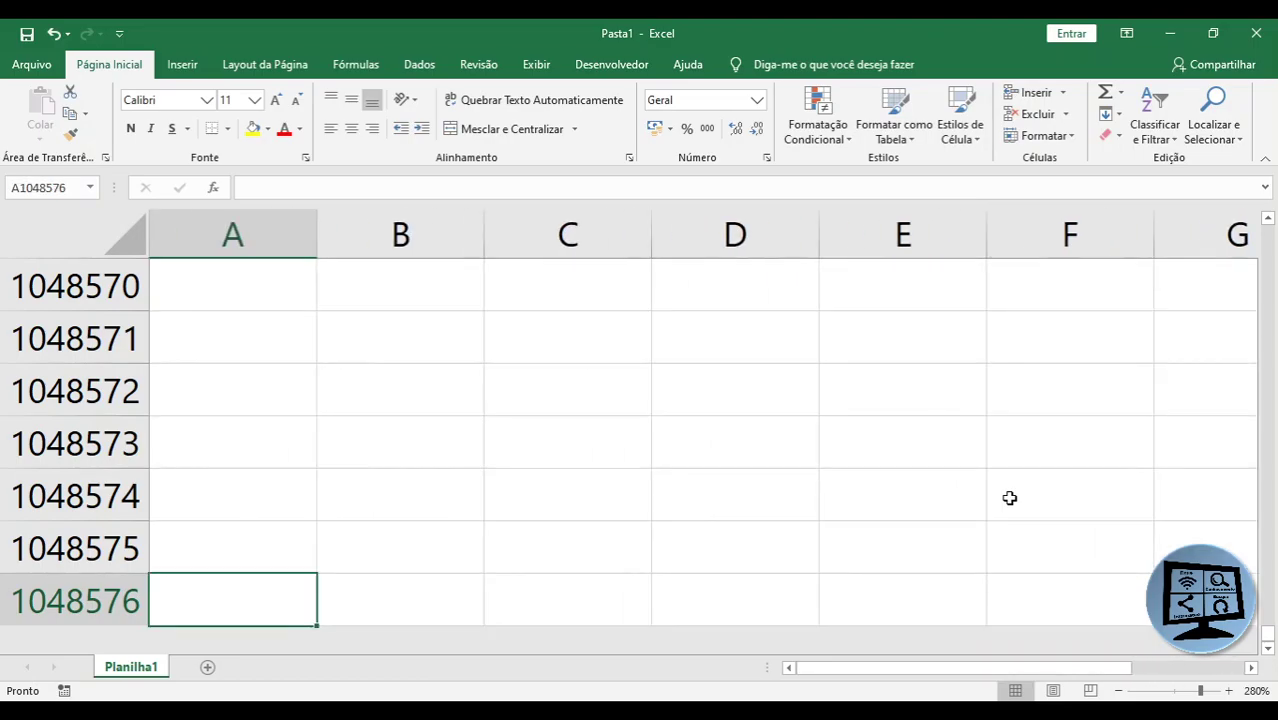
pyautogui.hotkey('ctrl', 'Up')
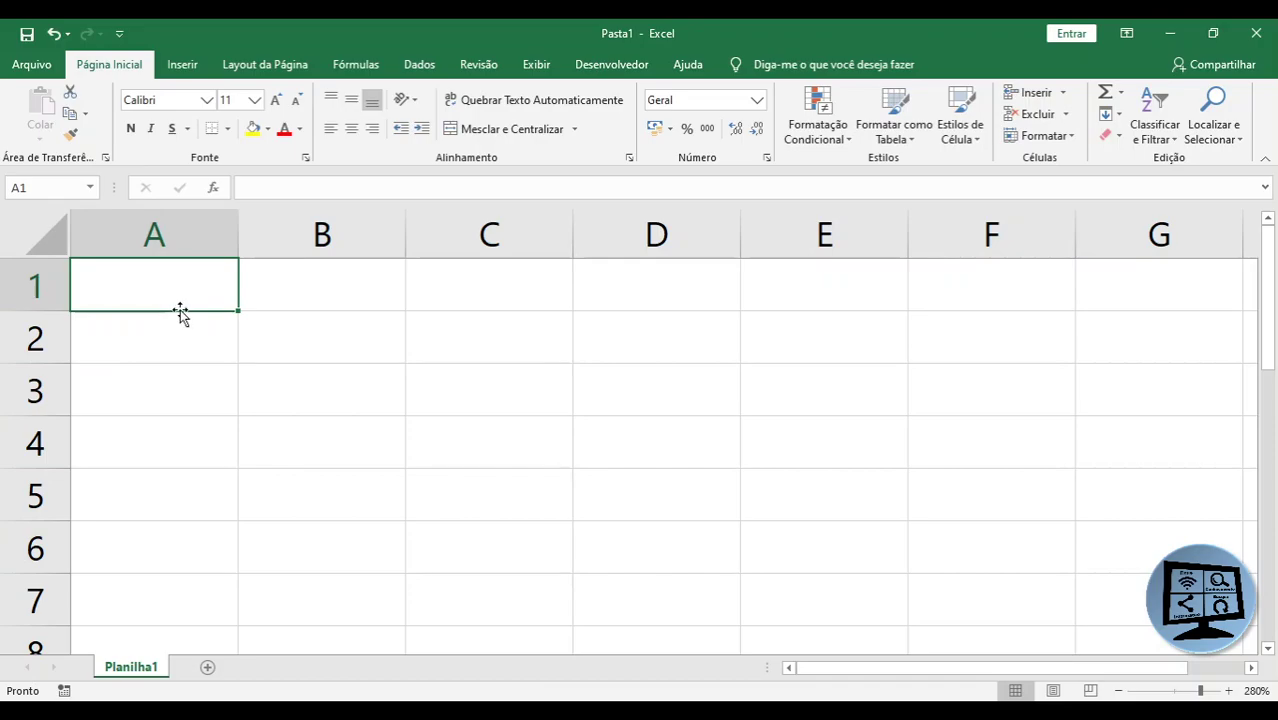
# Enter a person's first name in the sheet's last cell, XFD1048576, and return to cell A1
pyautogui.hotkey('ctrl', 'Right')
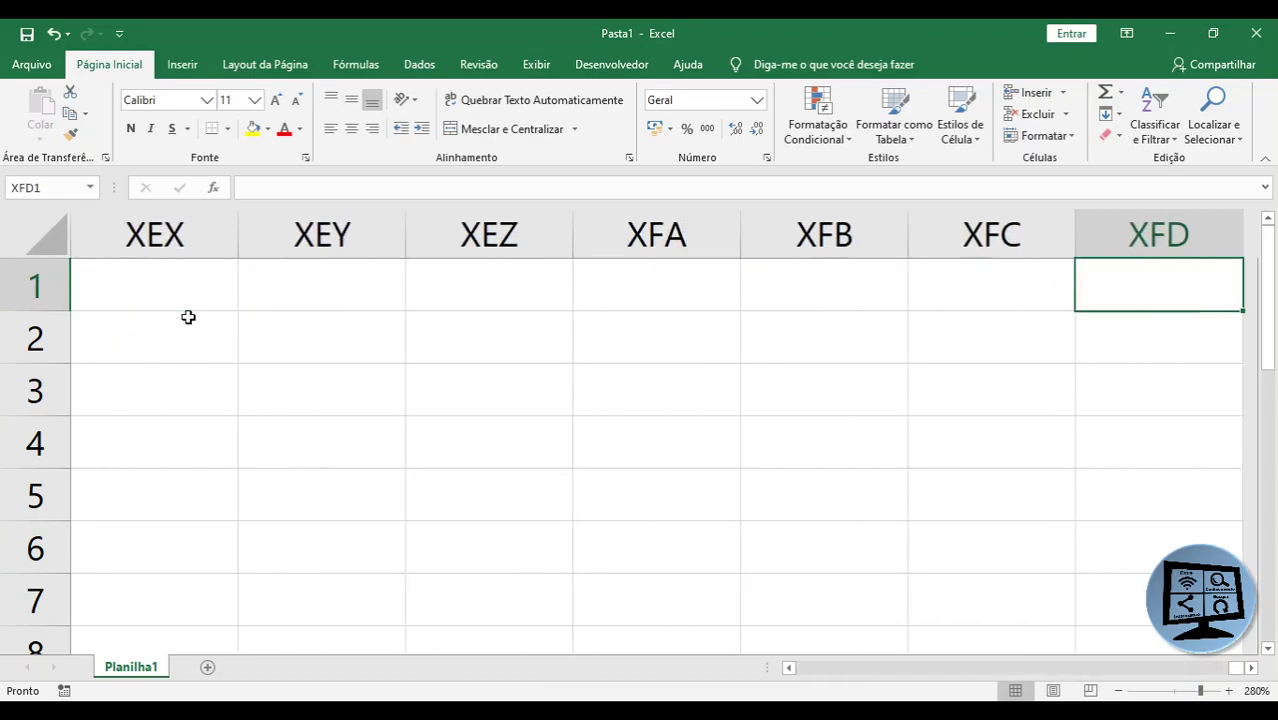
pyautogui.hotkey('ctrl', 'Down')
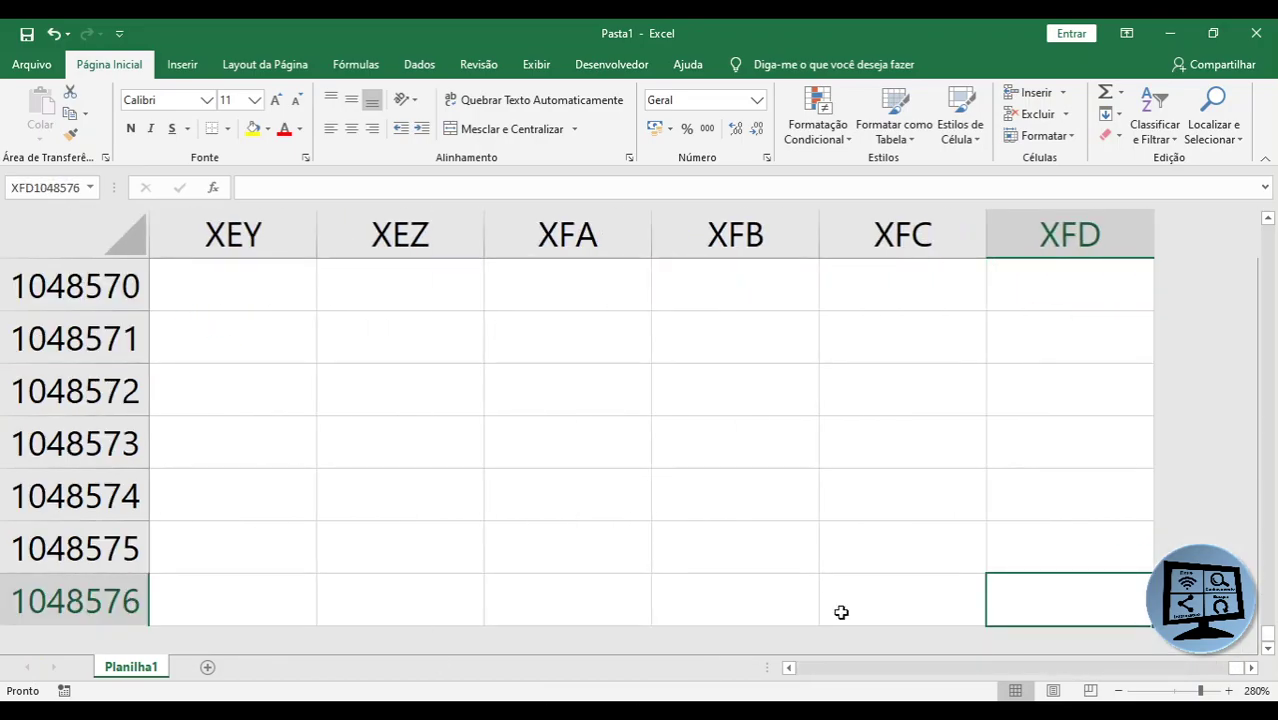
pyautogui.doubleClick(1100, 598)
pyautogui.write('leandro')
pyautogui.press('Return')
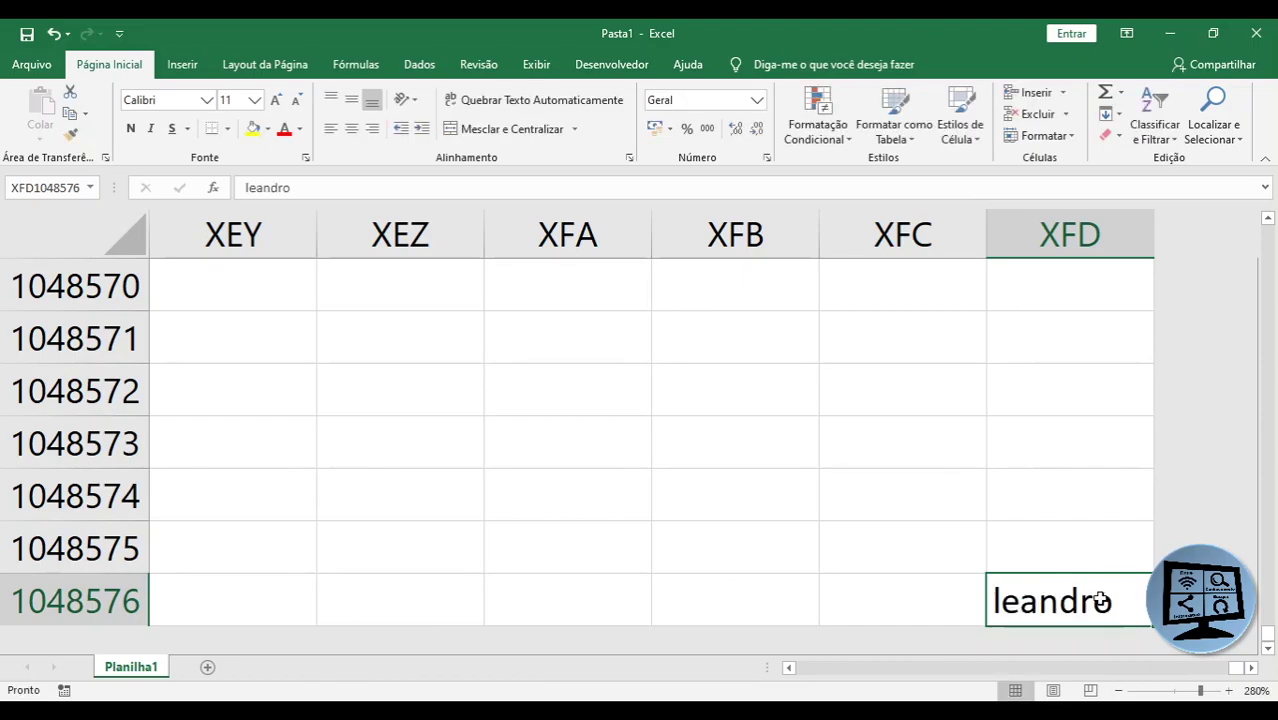
pyautogui.scroll(4, 1016, 551)
pyautogui.scroll(-6, 1016, 551)
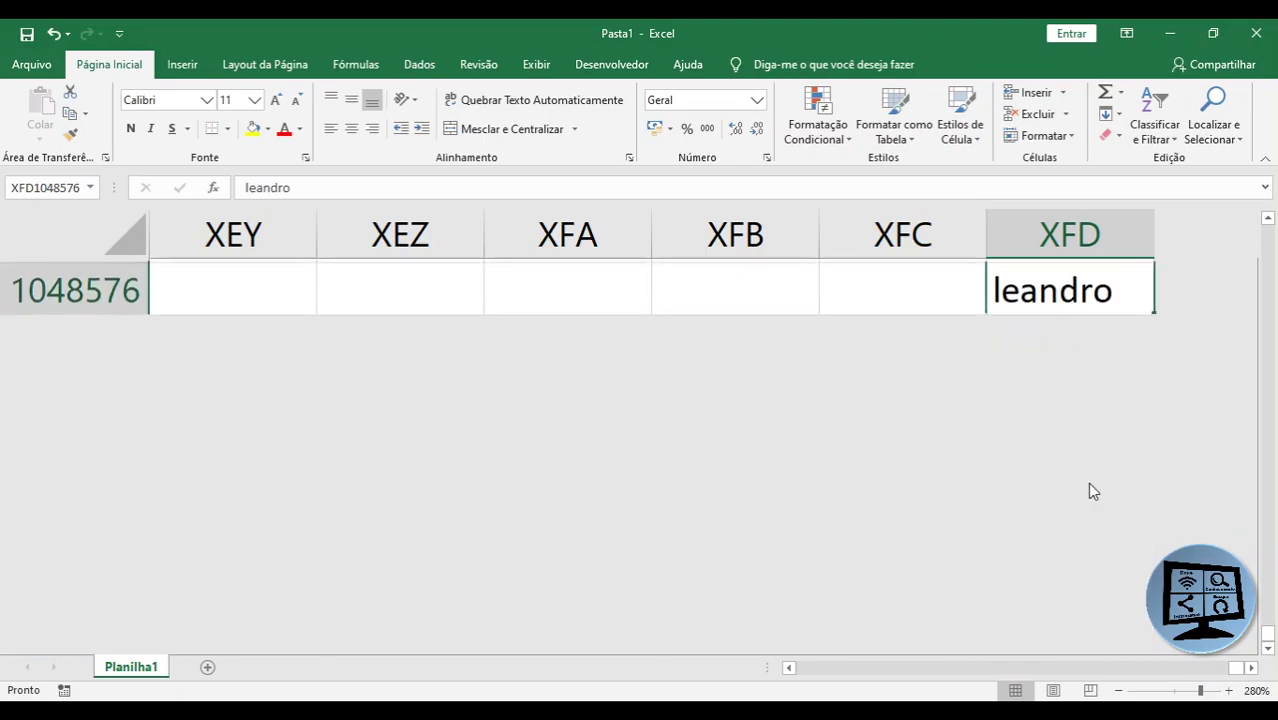
pyautogui.scroll(3, 1045, 430)
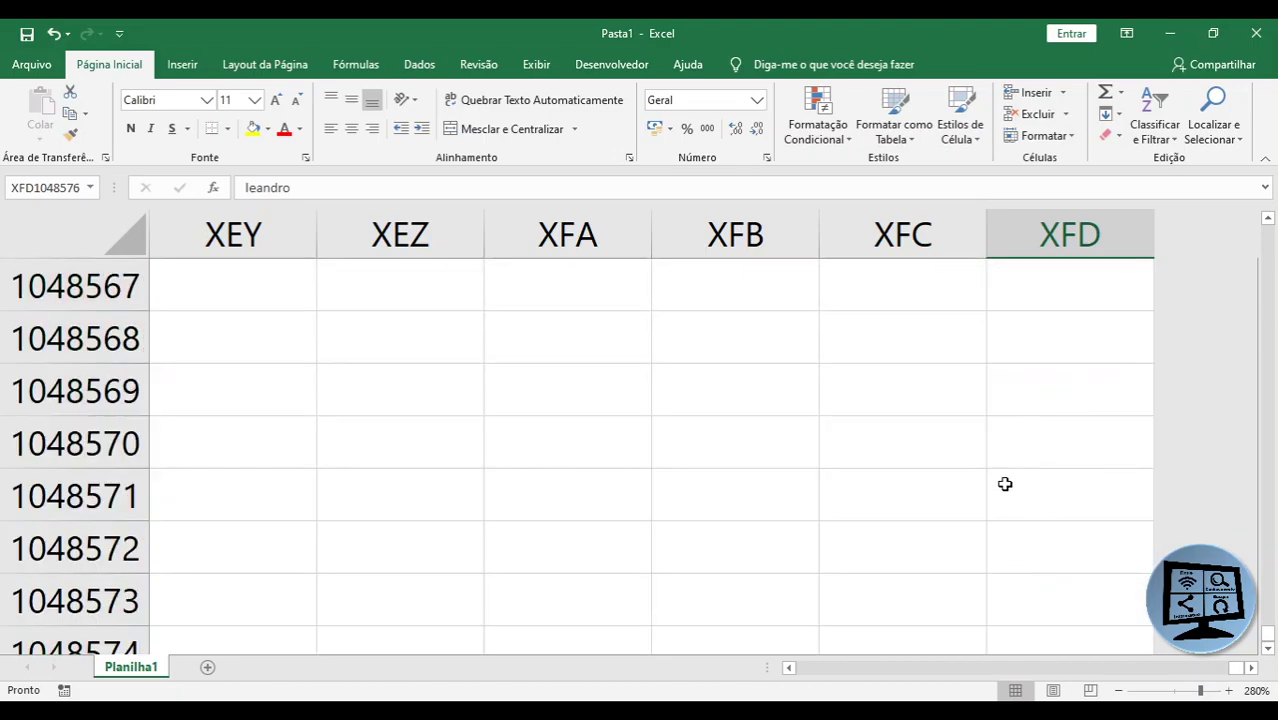
pyautogui.hotkey('ctrl', 'Up')
pyautogui.hotkey('ctrl', 'Left')
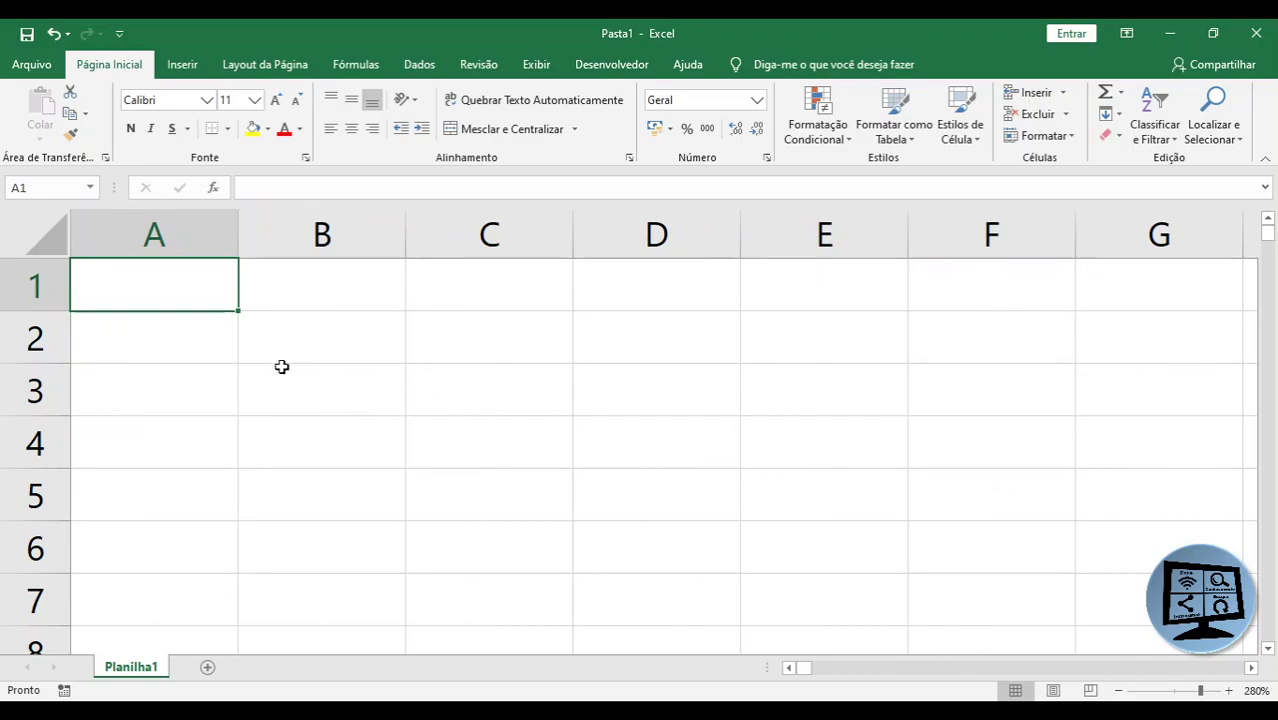
# Enter a, b and c in cells A1, B1 and C1
pyautogui.click(269, 275)
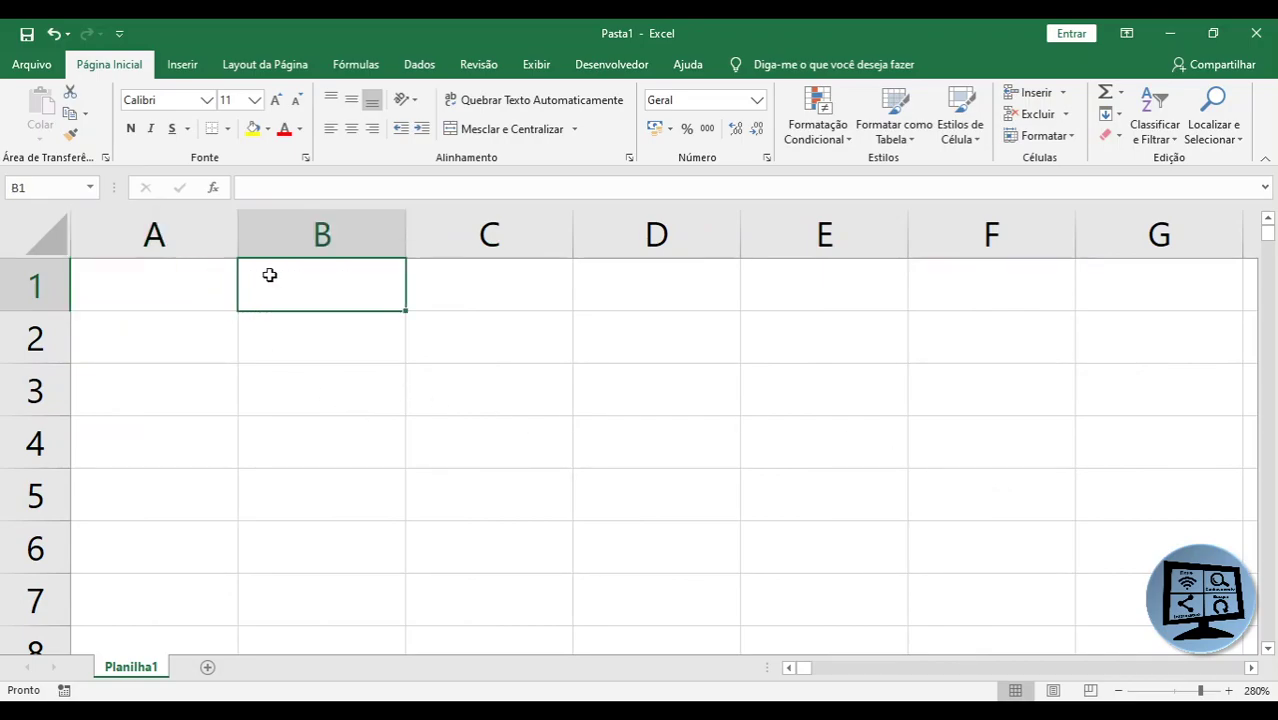
pyautogui.click(205, 280)
pyautogui.write('a')
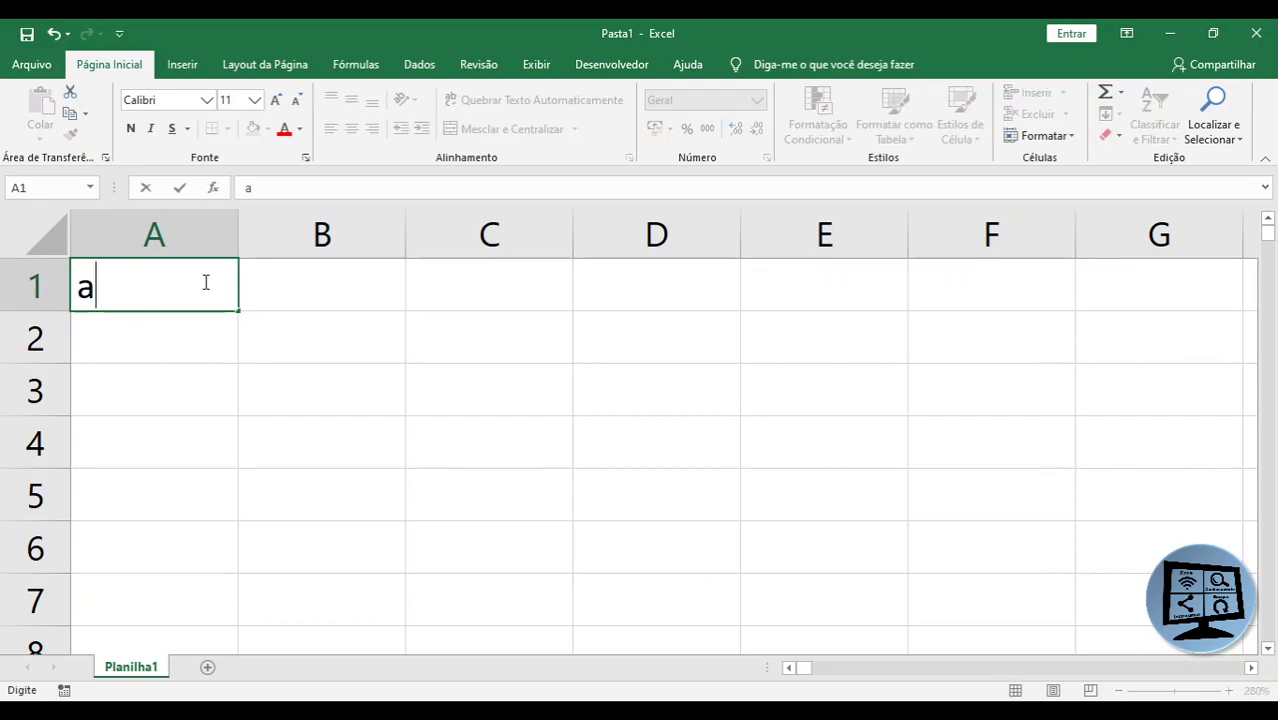
pyautogui.press('Tab')
pyautogui.write('b')
pyautogui.press('Tab')
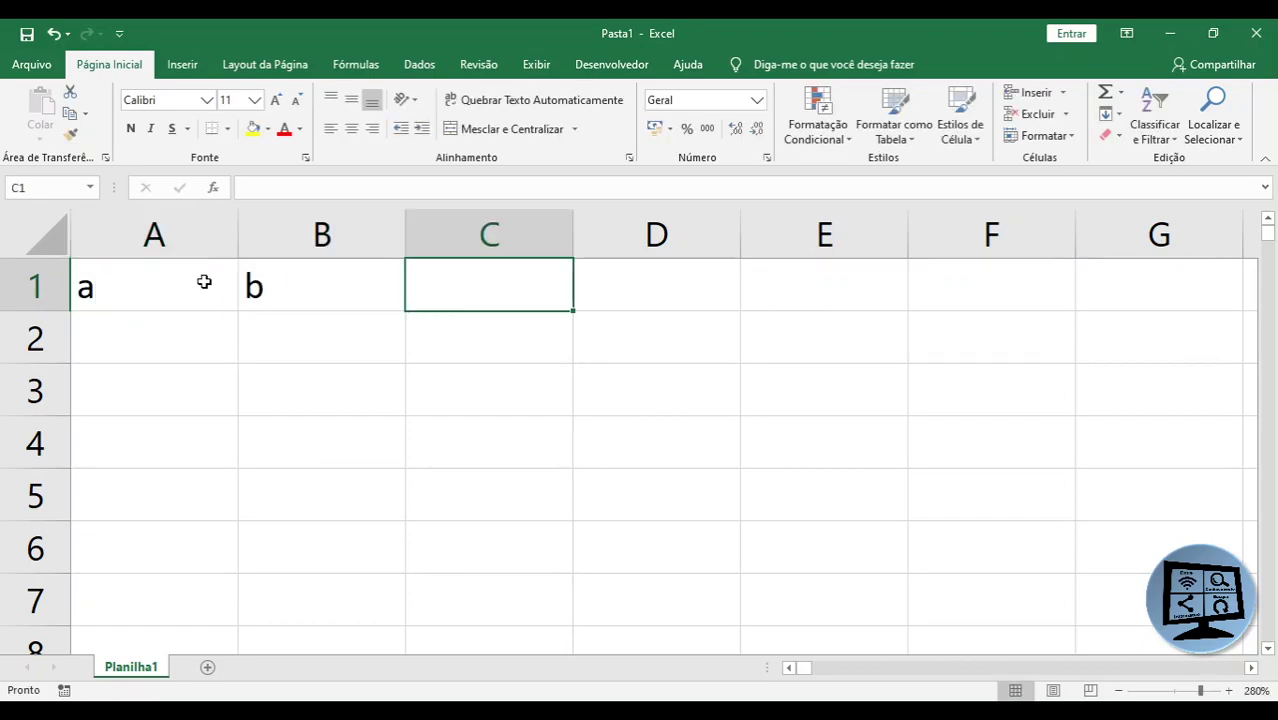
pyautogui.write('c')
pyautogui.press('Tab')
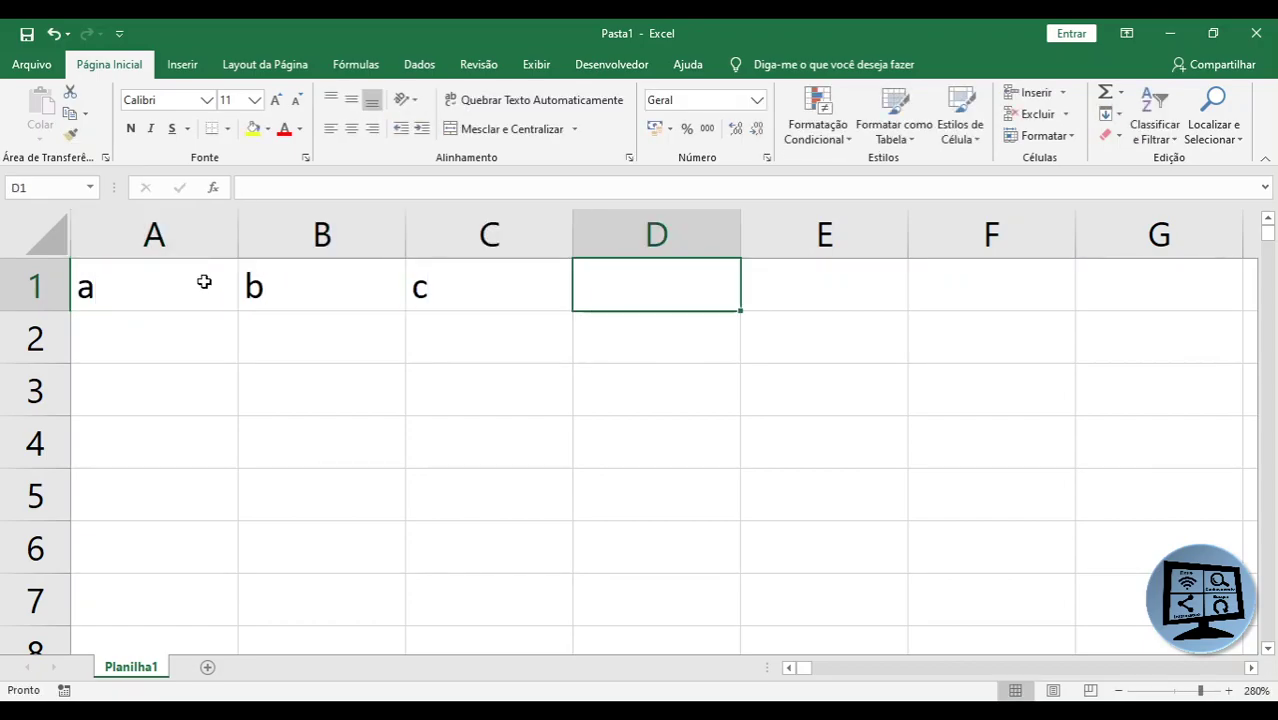
# Fill cells A2, B2 and C2 with b, c and d
pyautogui.click(147, 356)
pyautogui.write('b')
pyautogui.press('Tab')
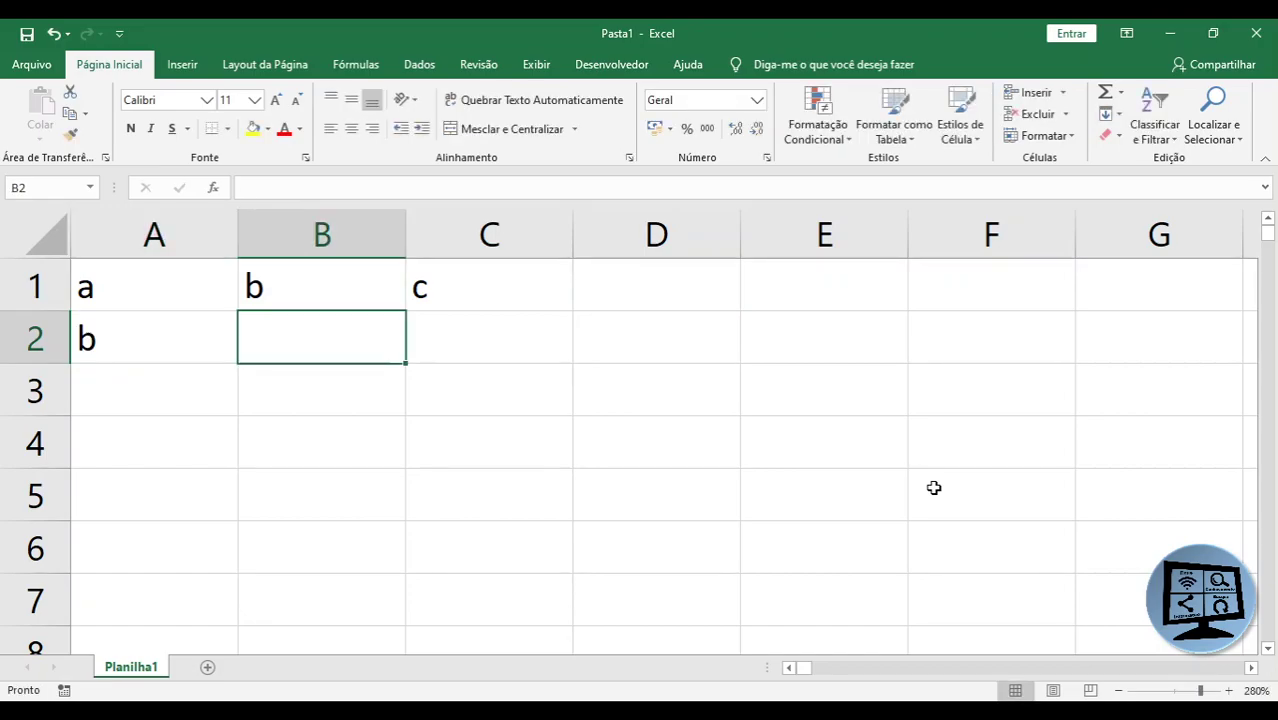
pyautogui.write('c')
pyautogui.press('Tab')
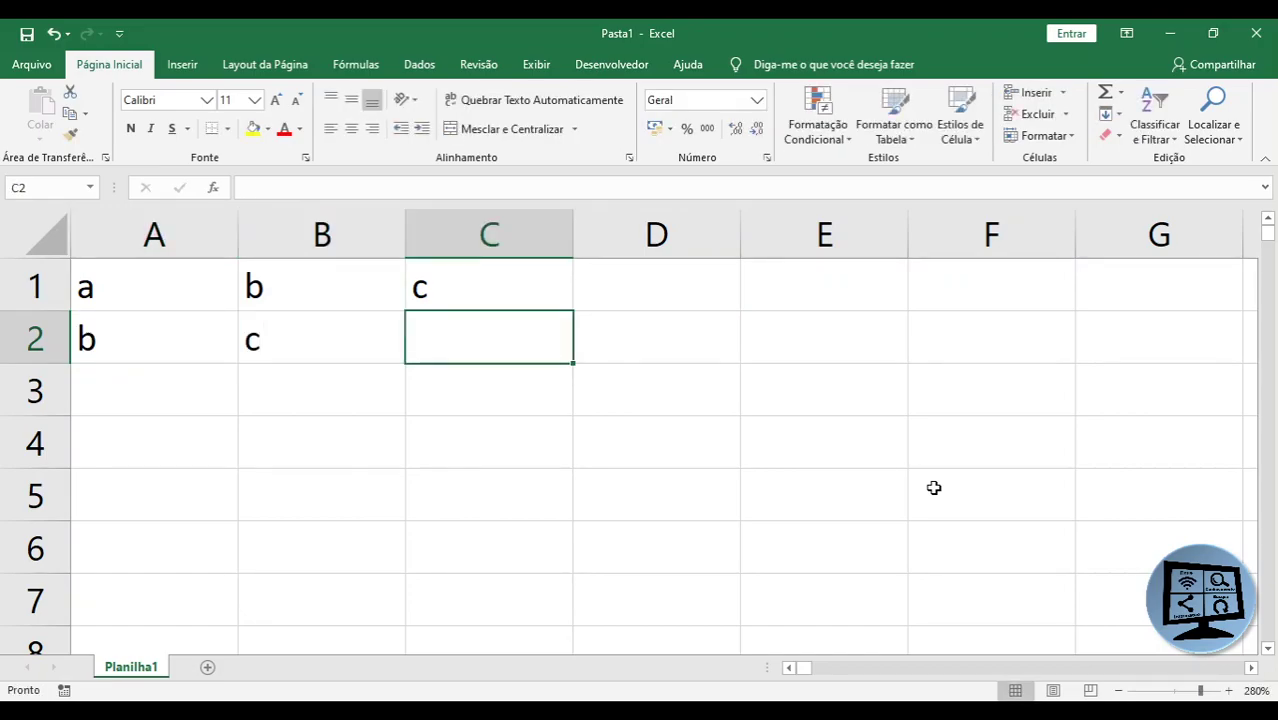
pyautogui.write('d')
pyautogui.press('Tab')
pyautogui.click(161, 442)
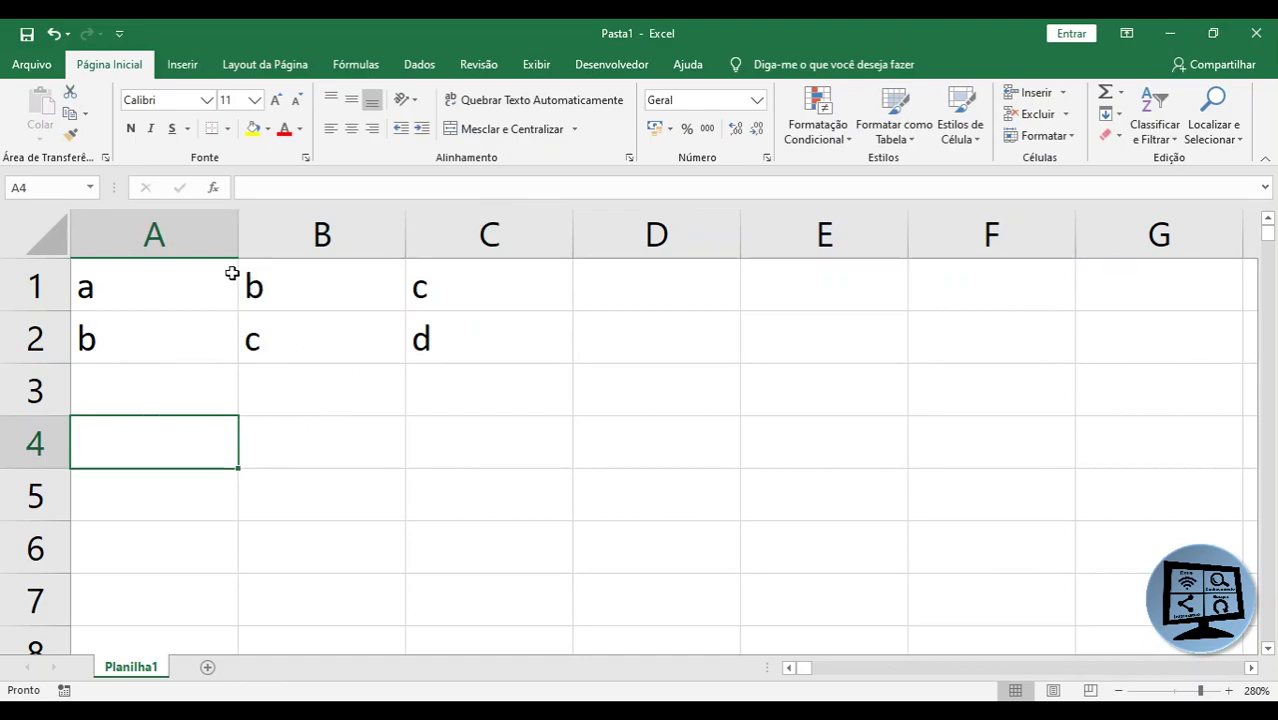
# Try to insert a new column before column B
pyautogui.click(280, 225)
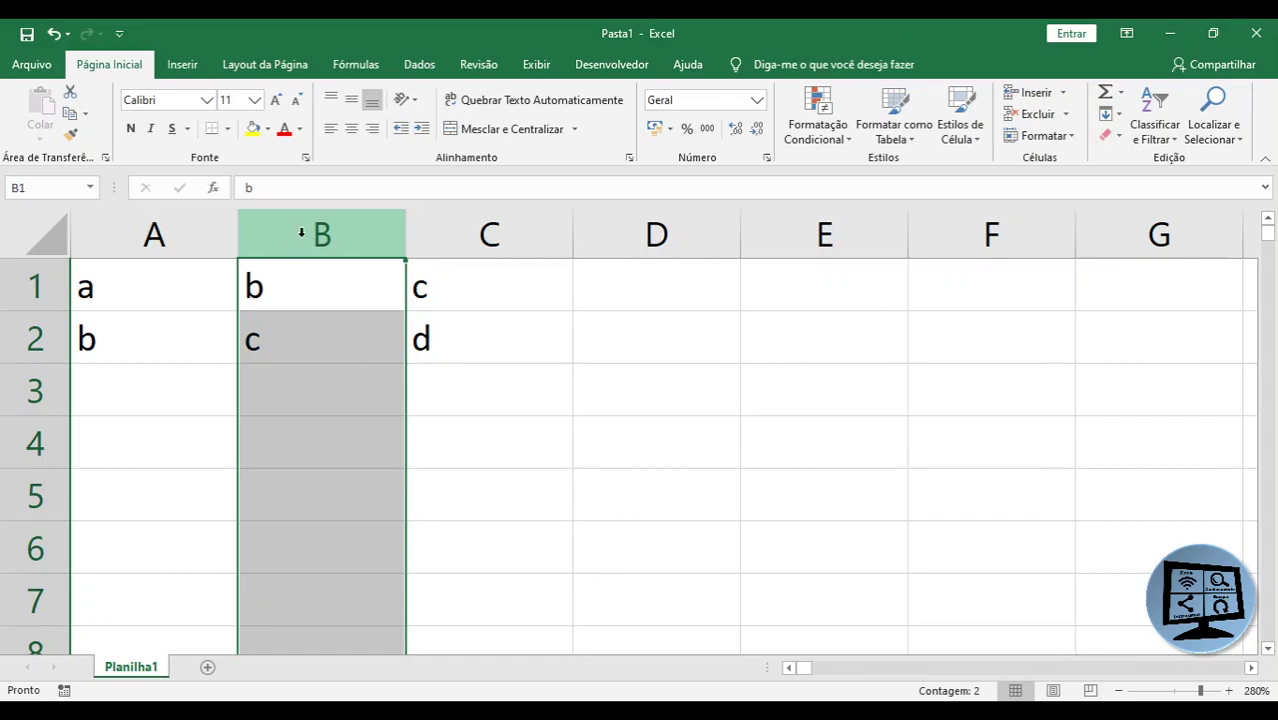
pyautogui.rightClick(301, 232)
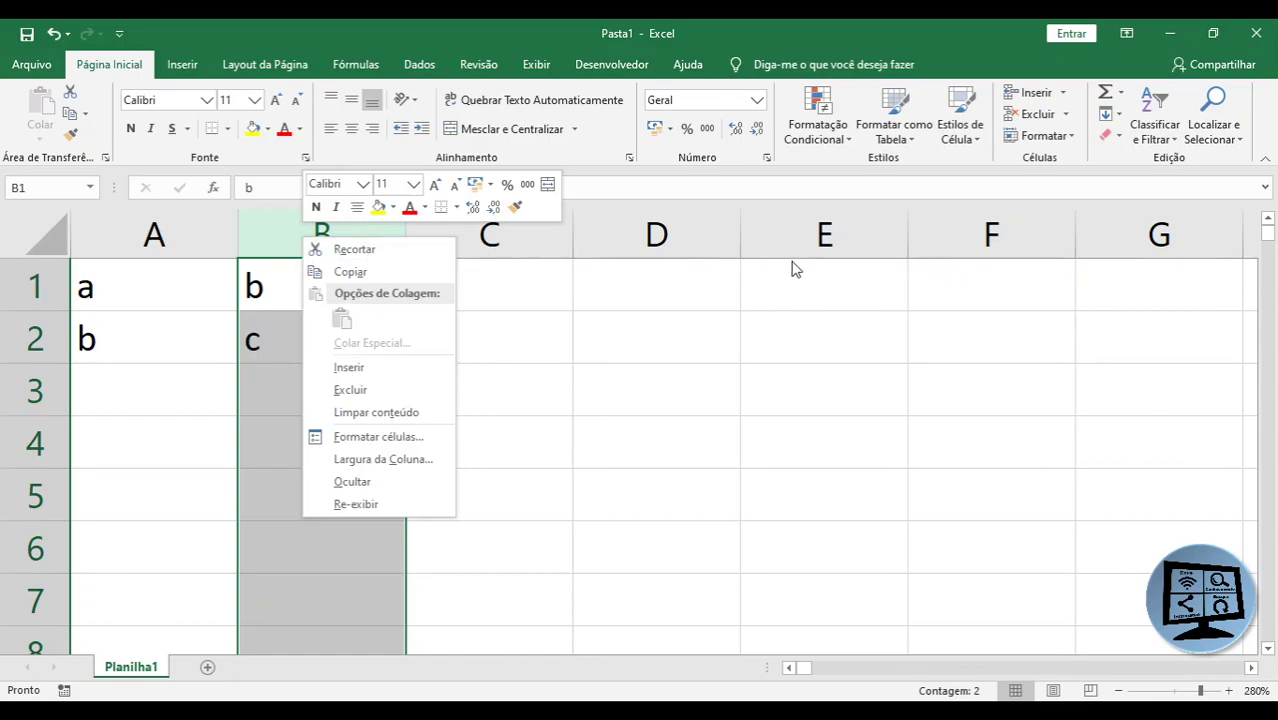
pyautogui.click(348, 367)
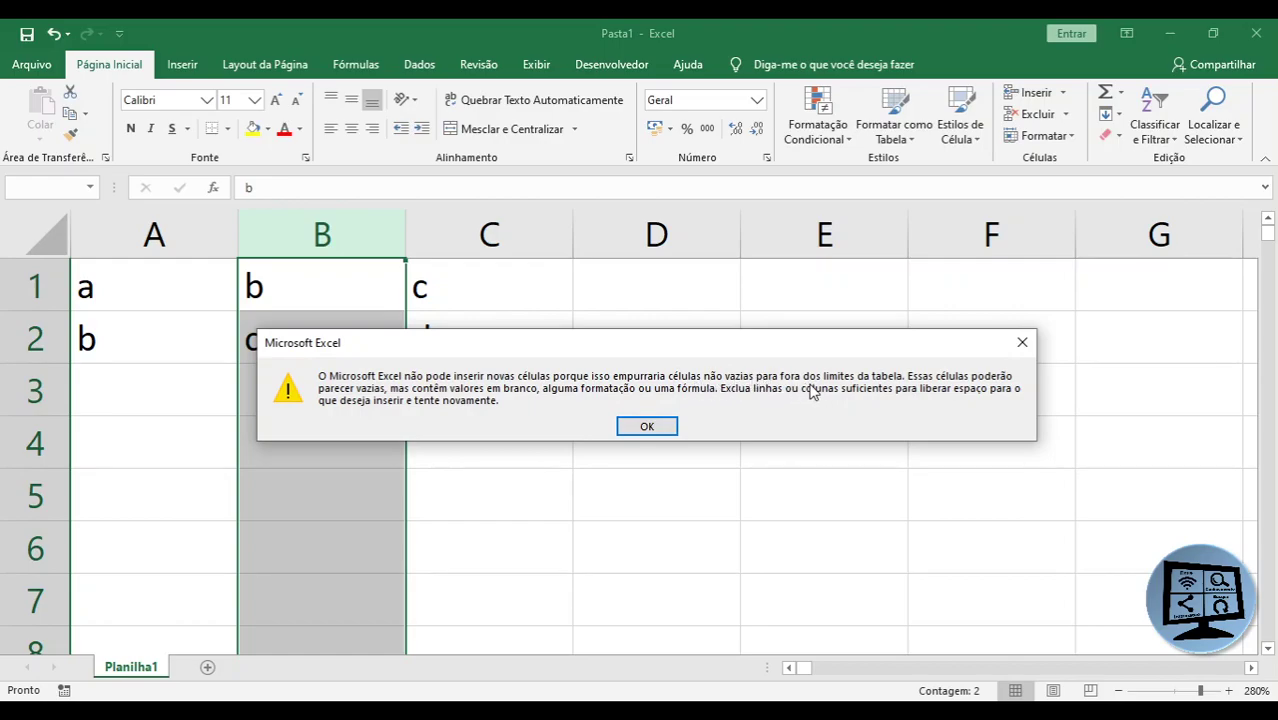
pyautogui.click(647, 425)
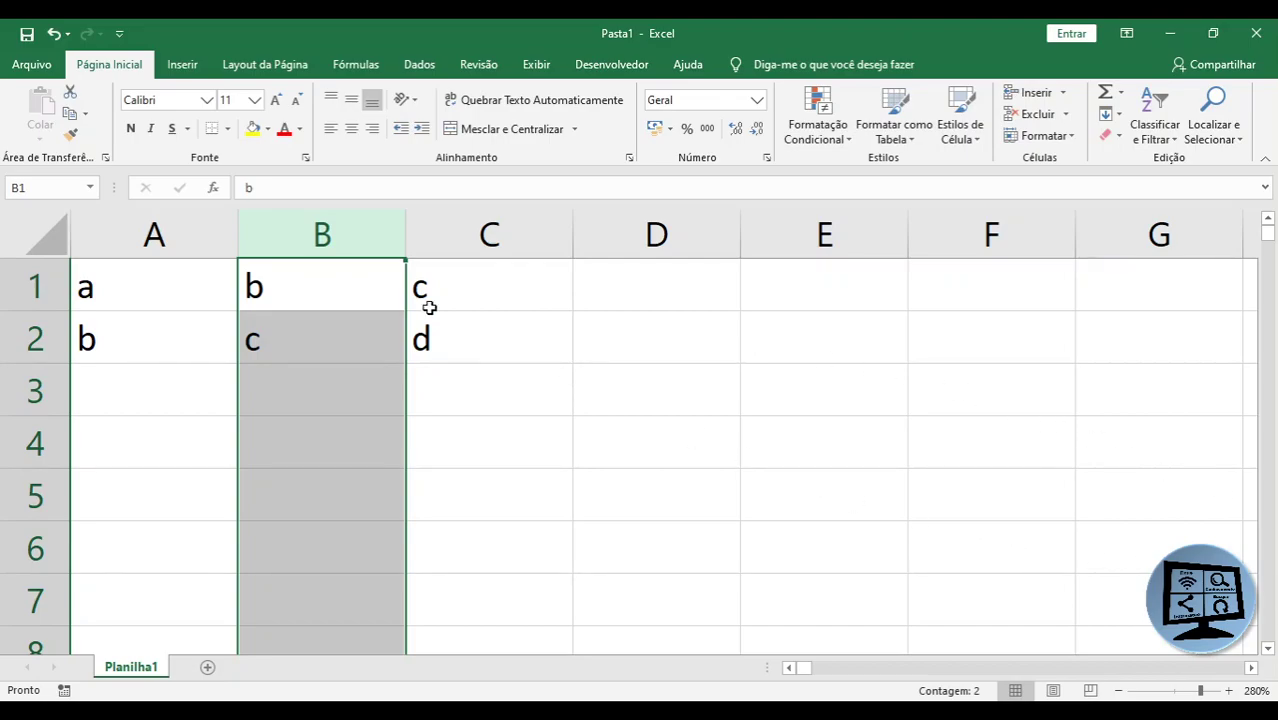
# Try to insert a new row above row 2, and return to cell A1
pyautogui.click(40, 336)
pyautogui.rightClick(43, 338)
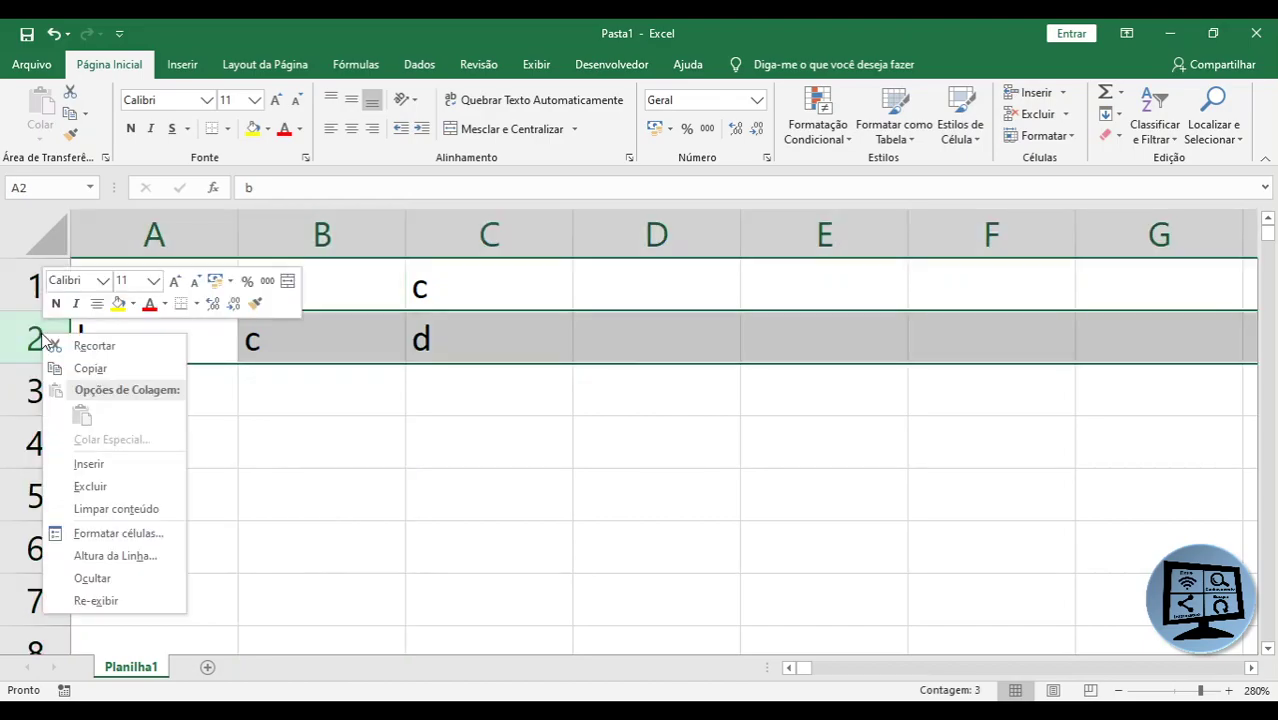
pyautogui.click(88, 464)
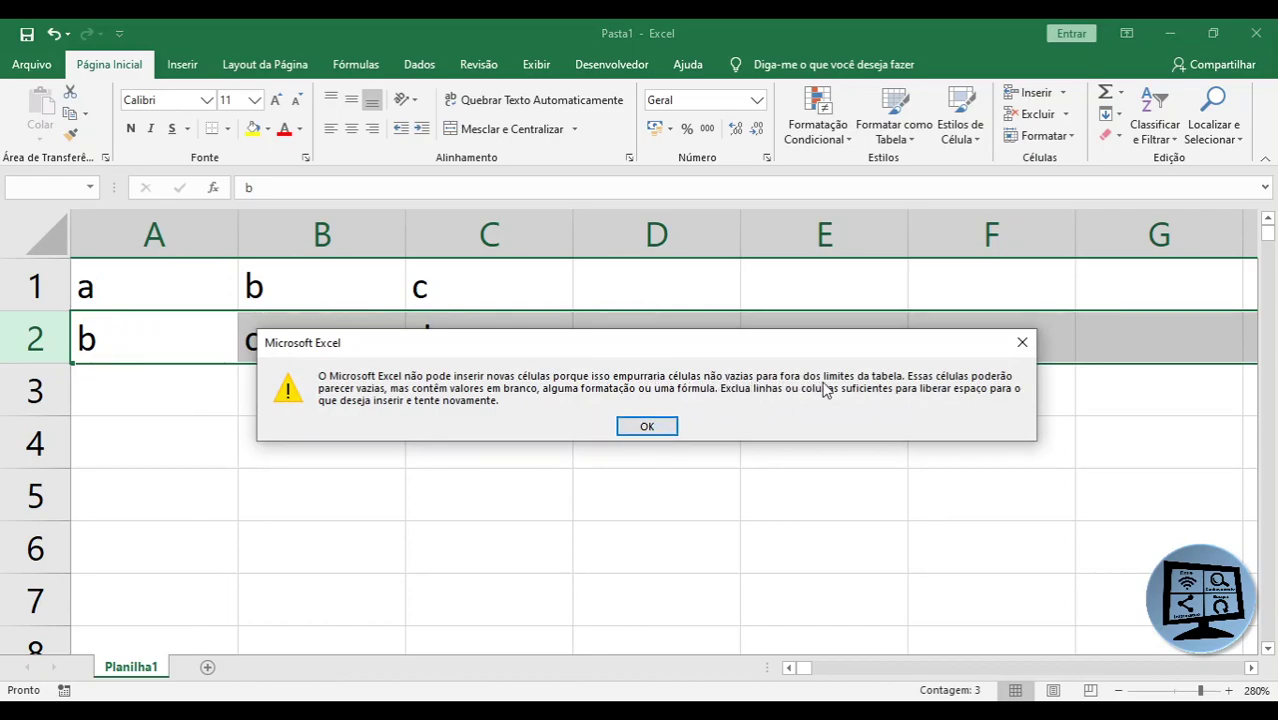
pyautogui.click(648, 427)
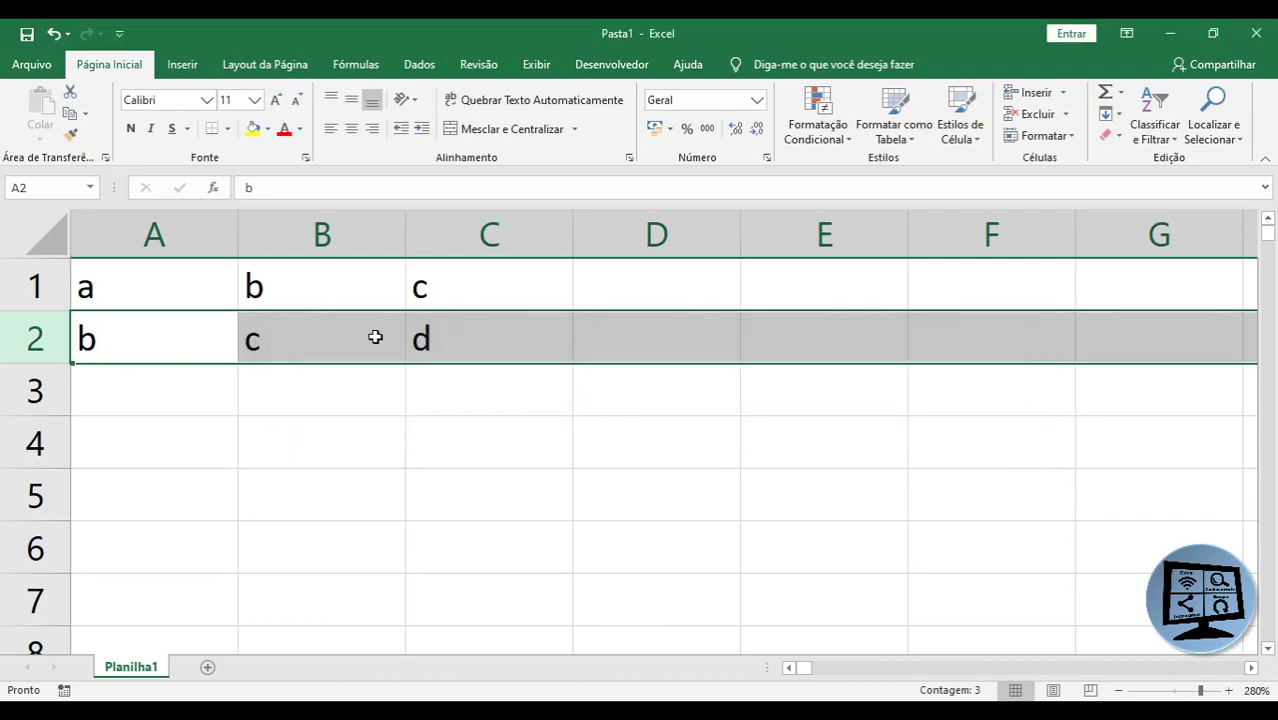
pyautogui.click(198, 317)
pyautogui.click(197, 289)
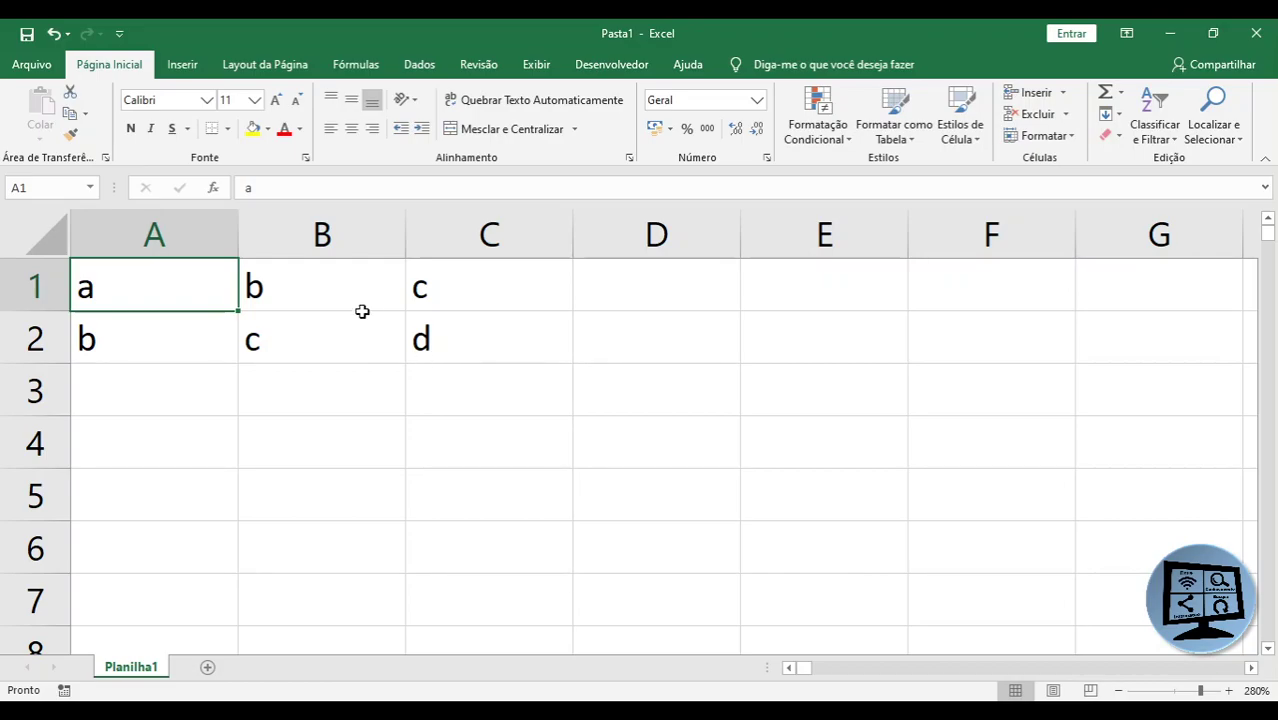
# Delete the content of the sheet's last cell, XFD1048576, and return to cell A1
pyautogui.click(324, 233)
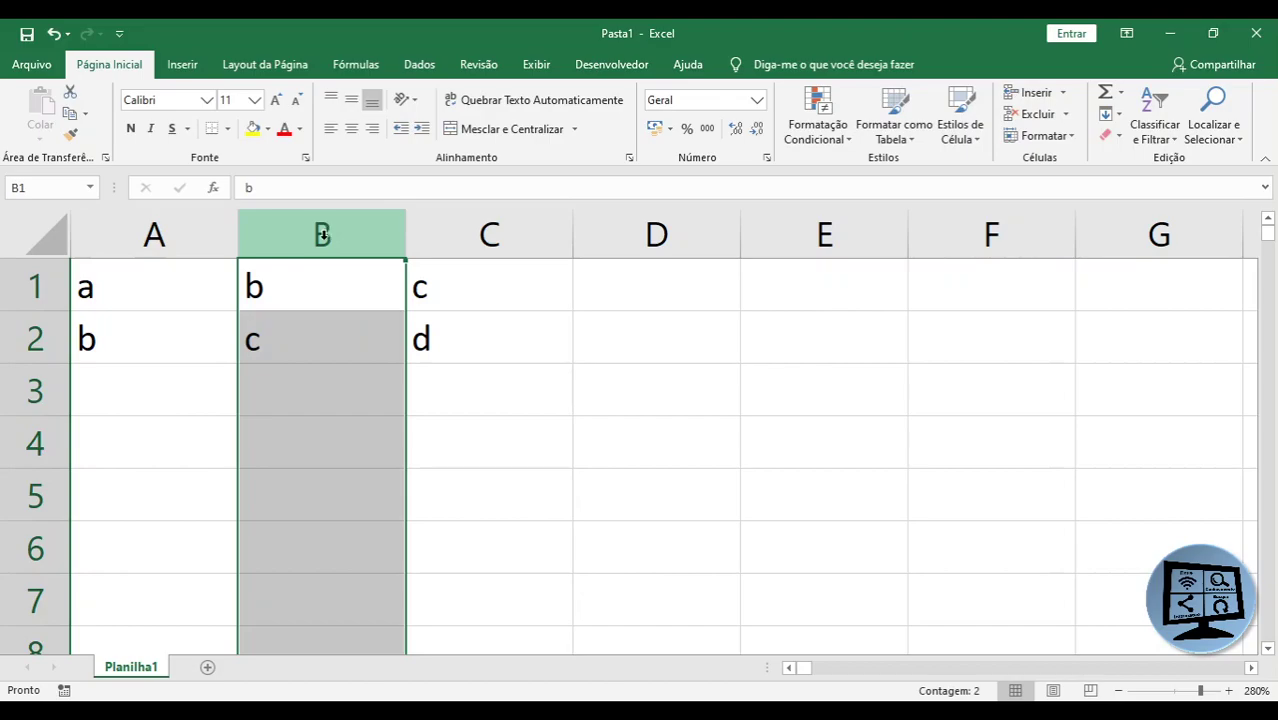
pyautogui.click(298, 286)
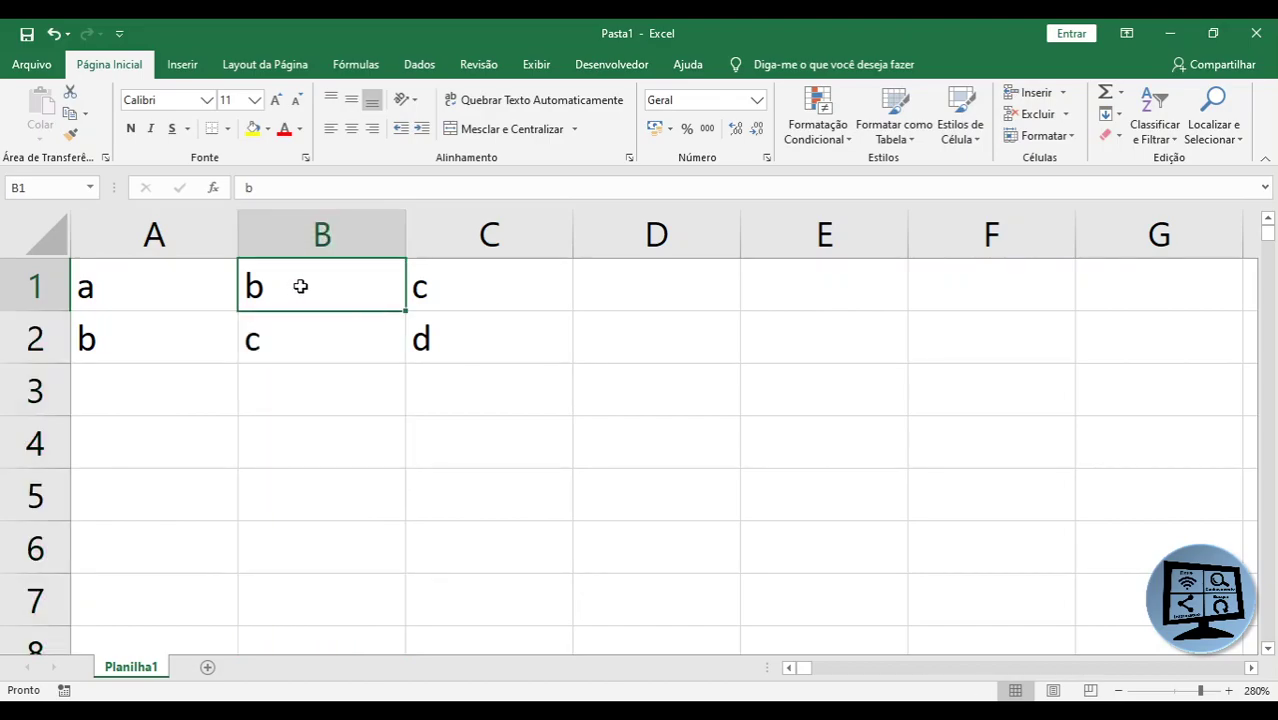
pyautogui.press('Right')
pyautogui.hotkey('ctrl', 'Right')
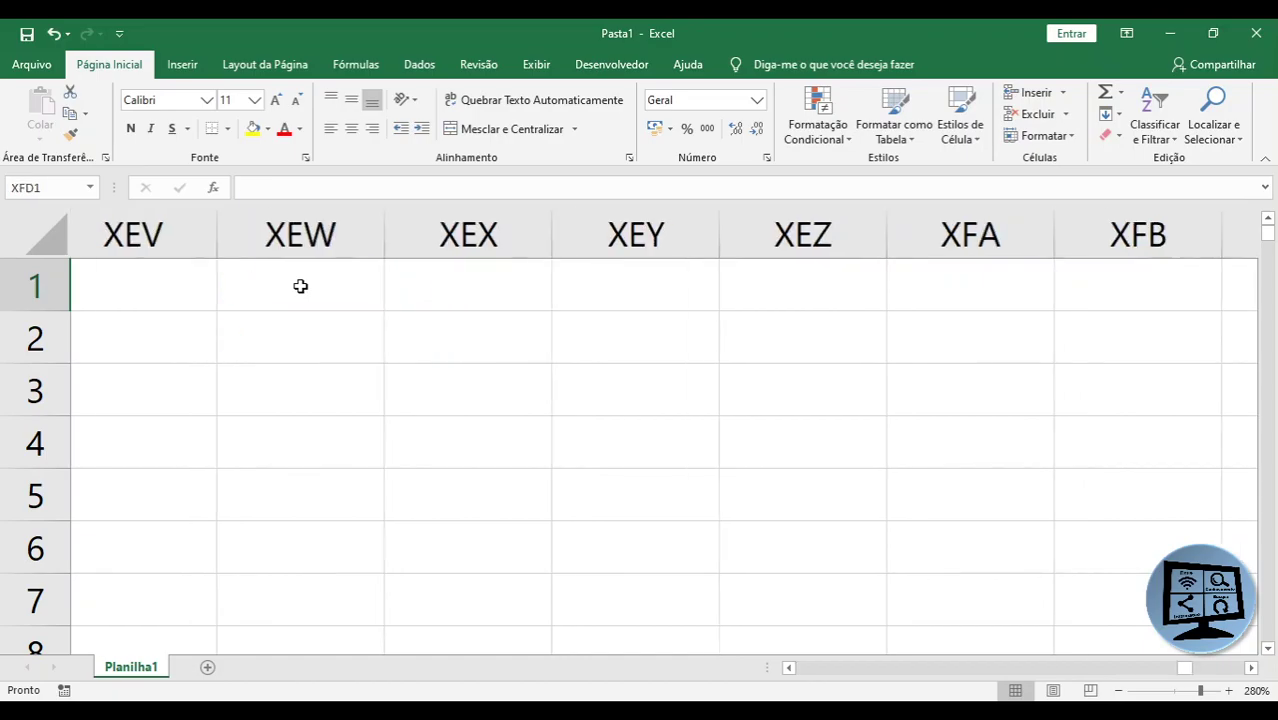
pyautogui.hotkey('ctrl', 'Down')
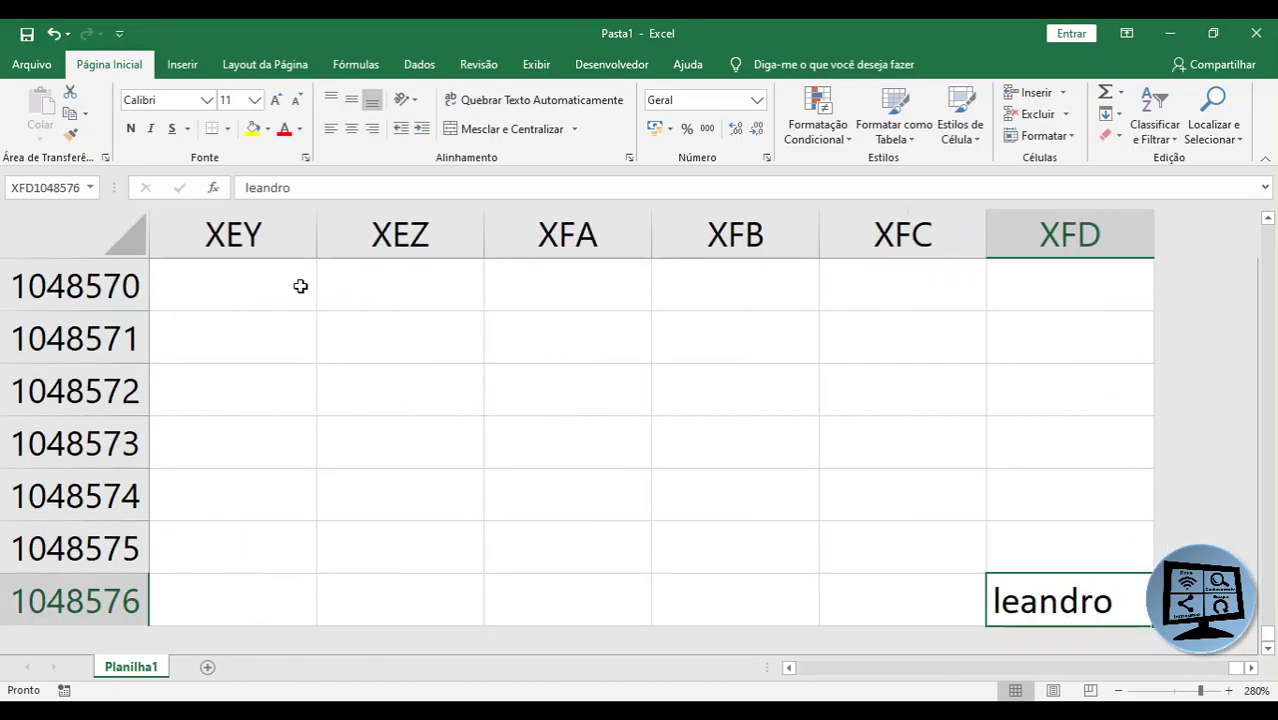
pyautogui.press('Delete')
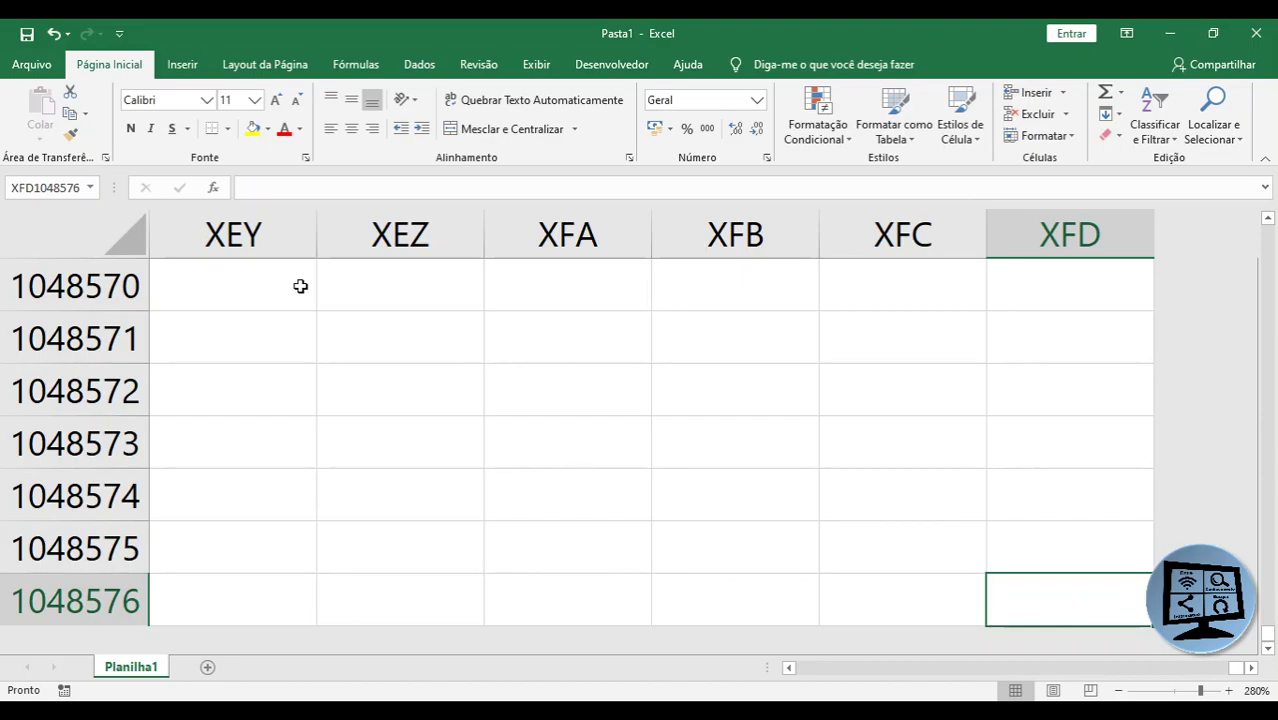
pyautogui.hotkey('ctrl', 'Left')
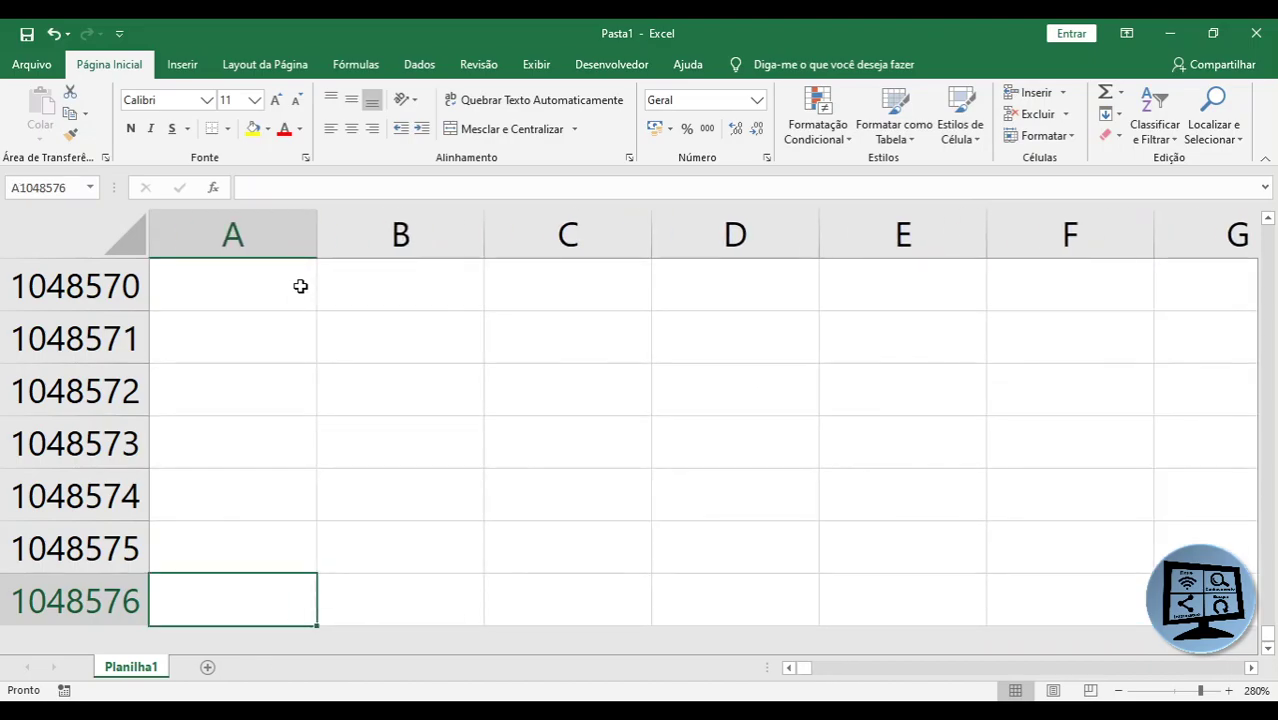
pyautogui.hotkey('ctrl', 'Up')
pyautogui.scroll(1, 107, 330)
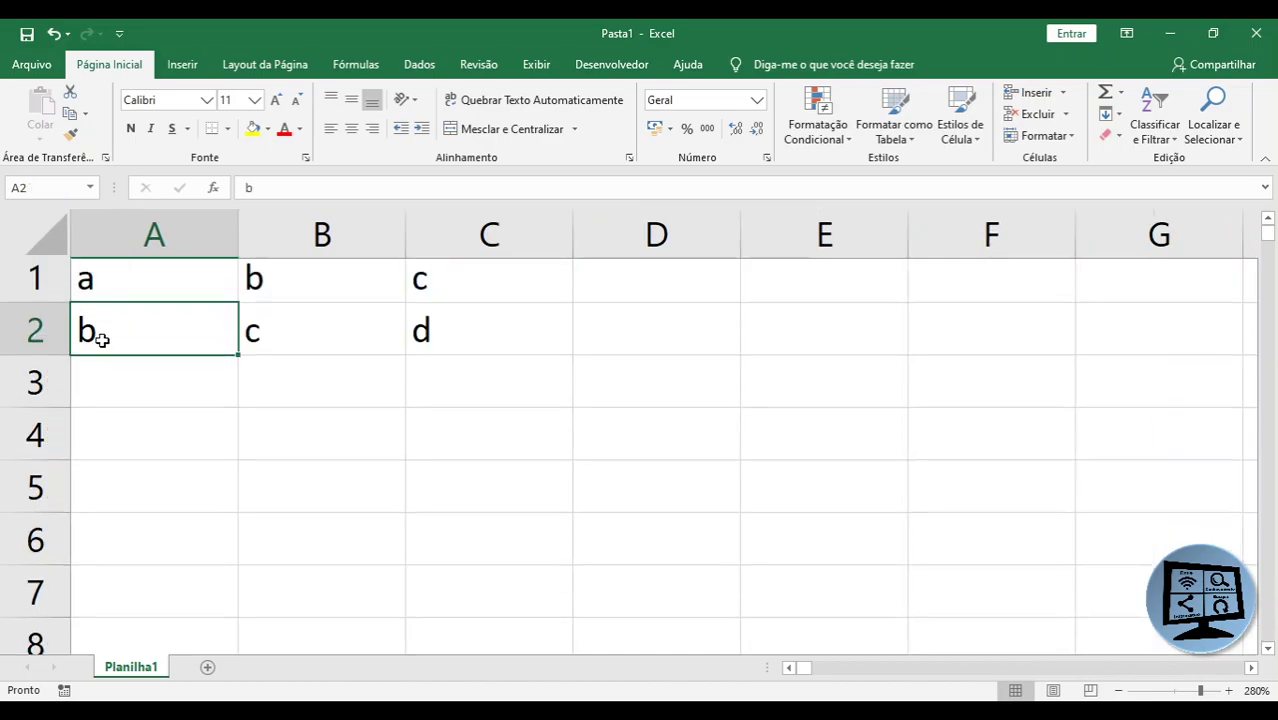
pyautogui.click(141, 291)
pyautogui.click(339, 235)
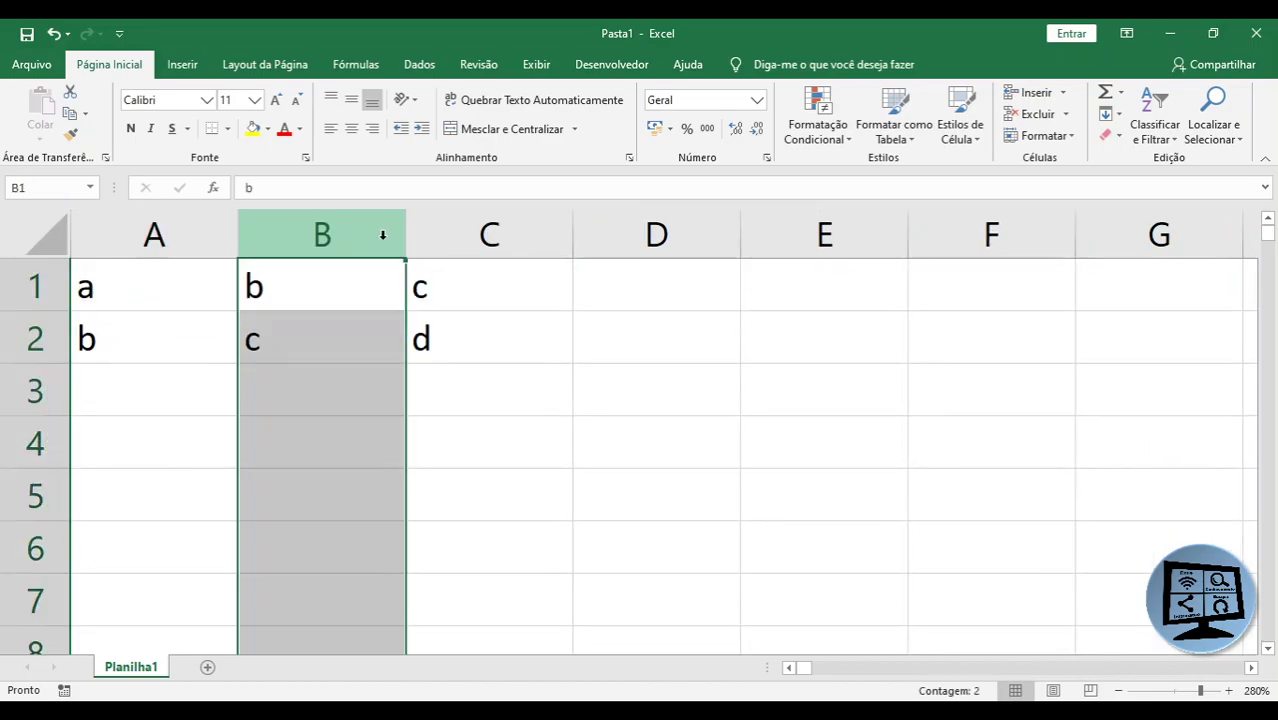
pyautogui.rightClick(339, 232)
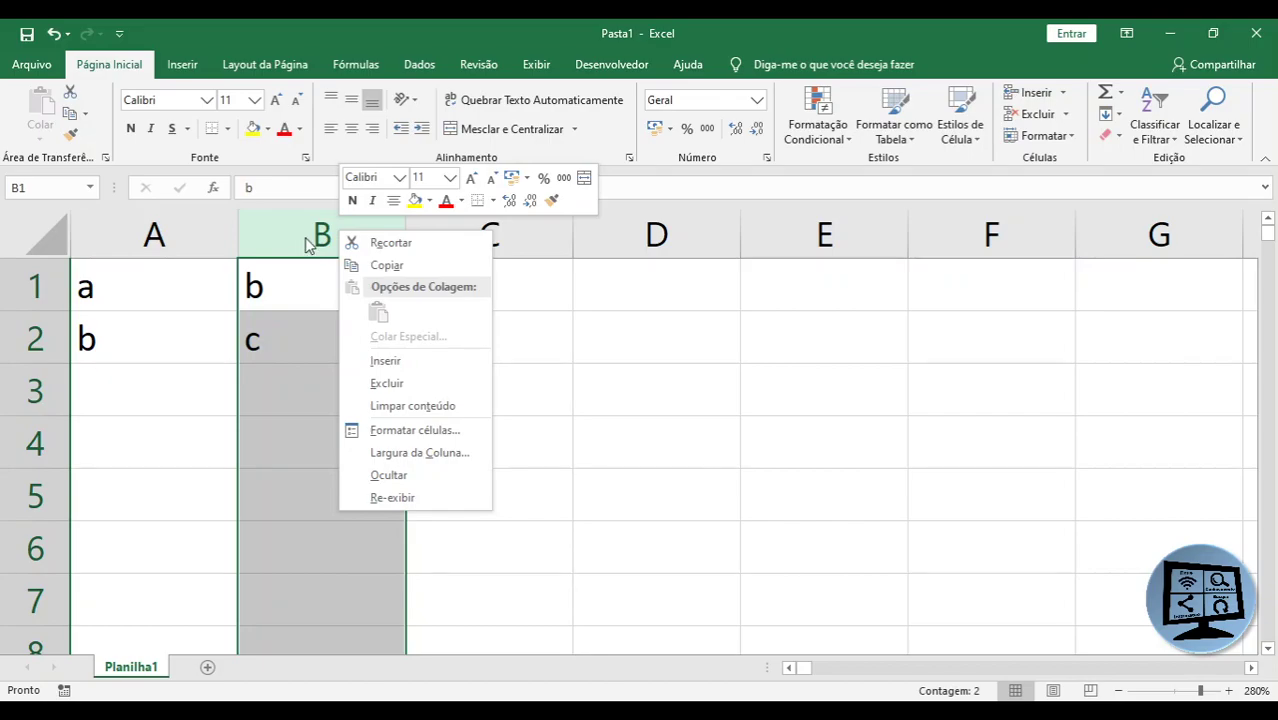
pyautogui.click(396, 362)
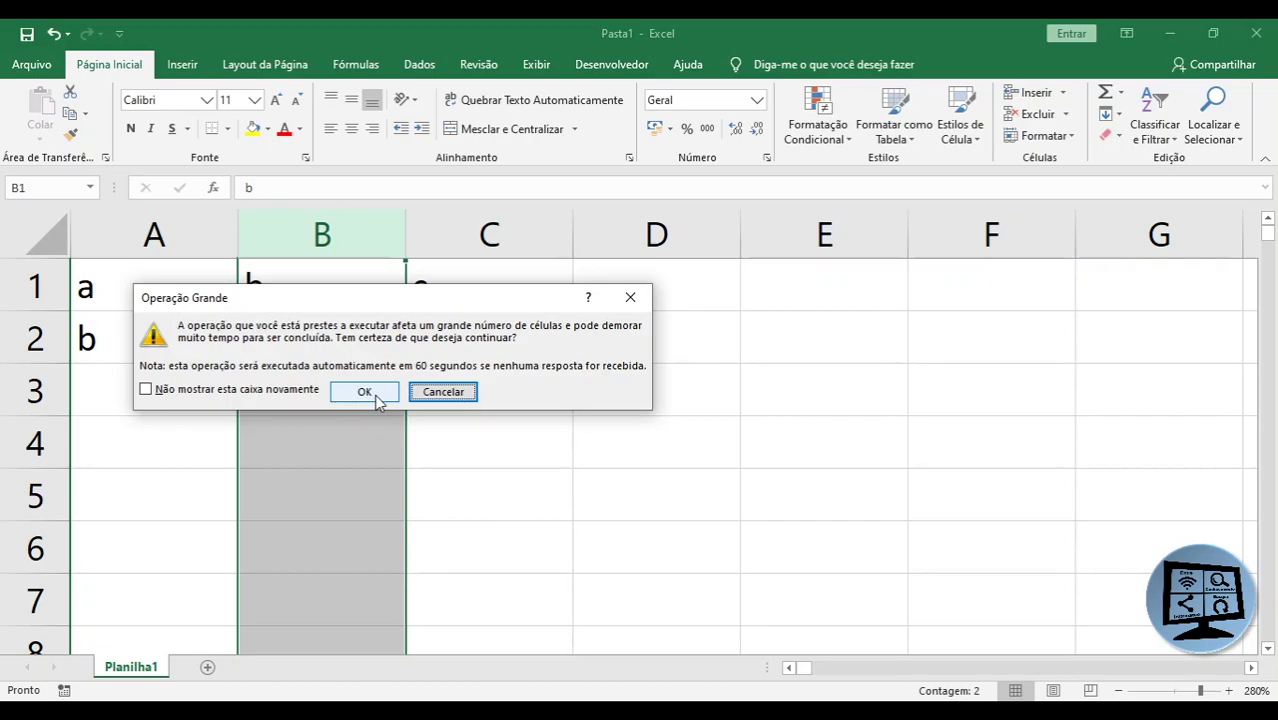
pyautogui.click(441, 396)
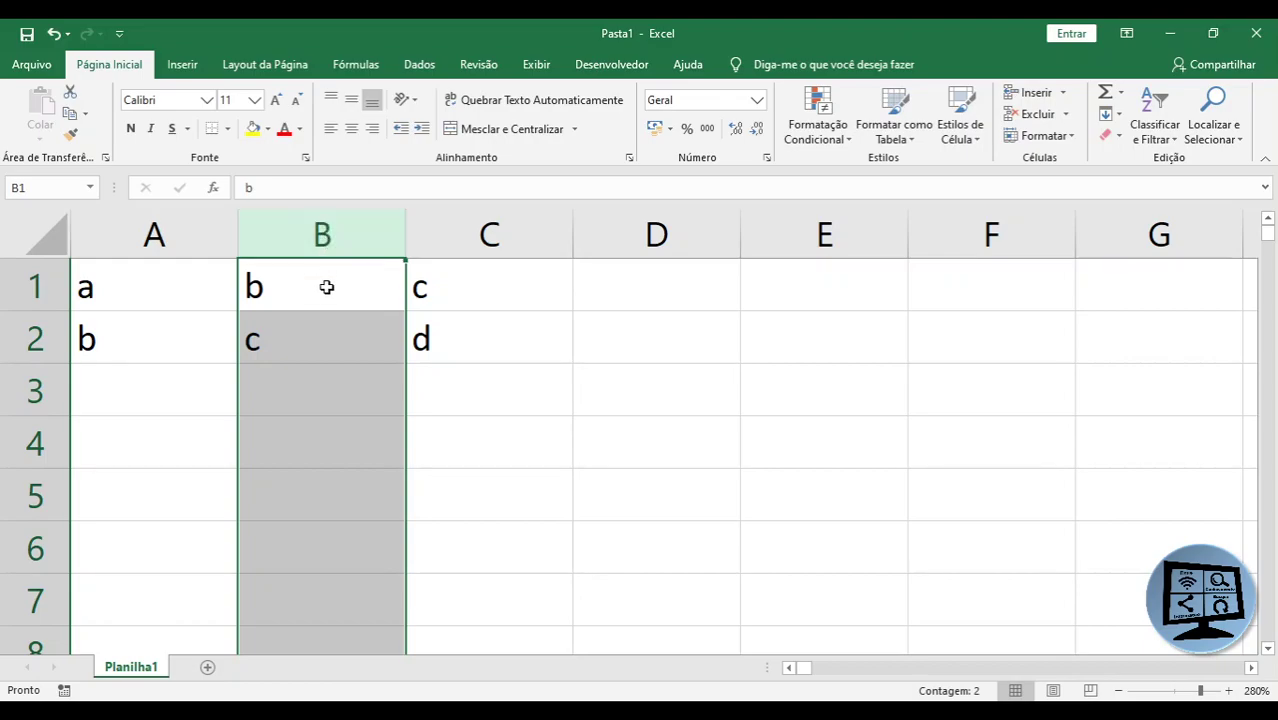
# Insert a new column before column B, accepting the large operation
pyautogui.rightClick(322, 232)
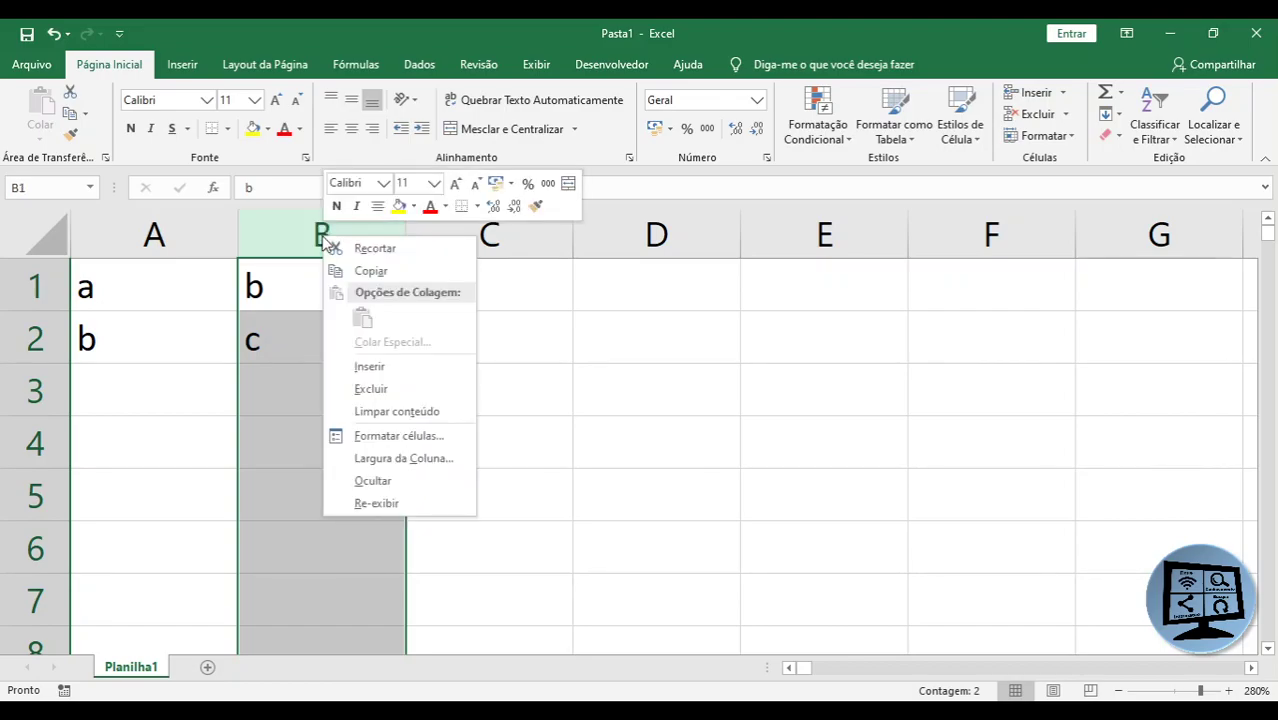
pyautogui.click(371, 368)
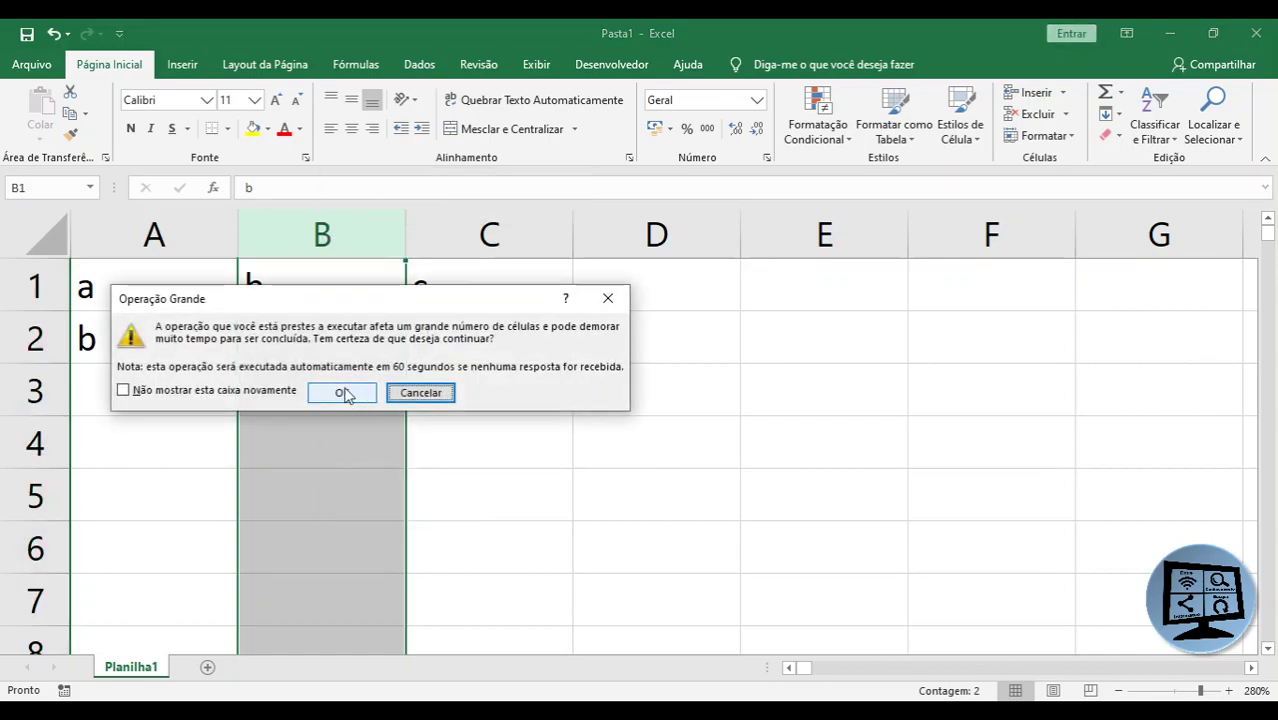
pyautogui.click(343, 392)
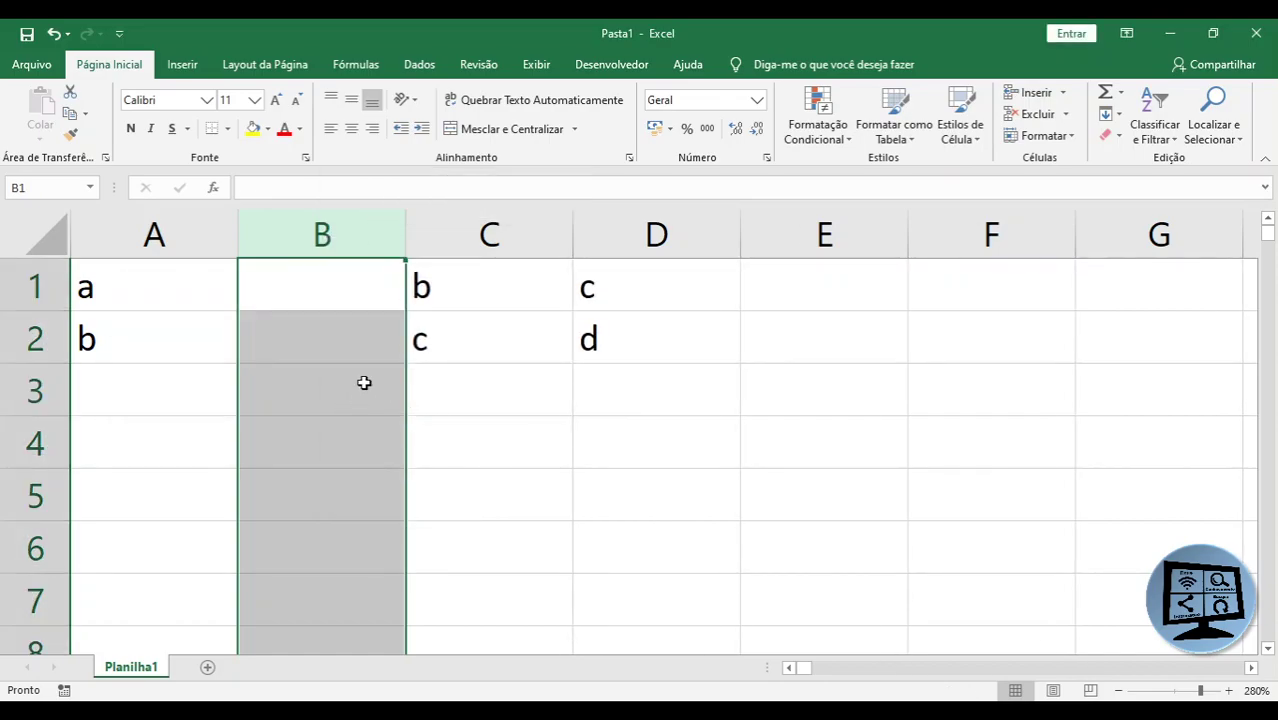
# Insert a new row above row 2, accepting the large operation and choosing not to show its warning again
pyautogui.click(14, 336)
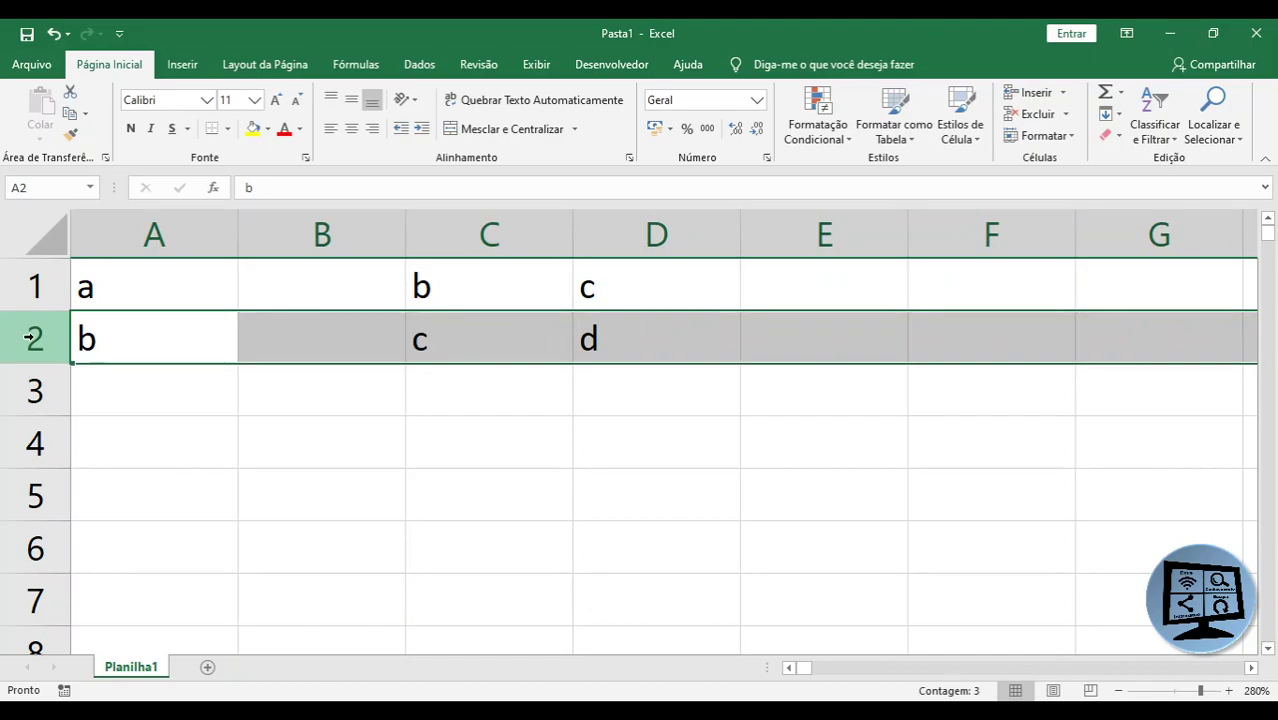
pyautogui.rightClick(30, 339)
pyautogui.click(94, 469)
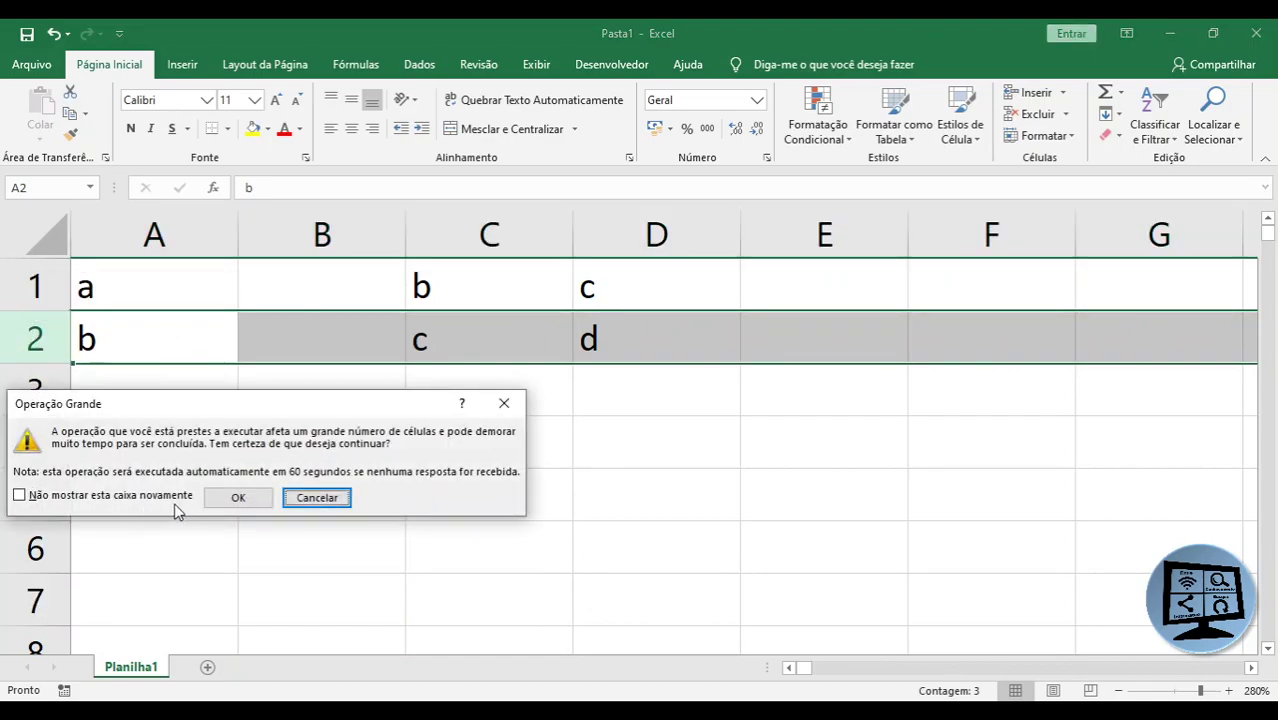
pyautogui.click(19, 495)
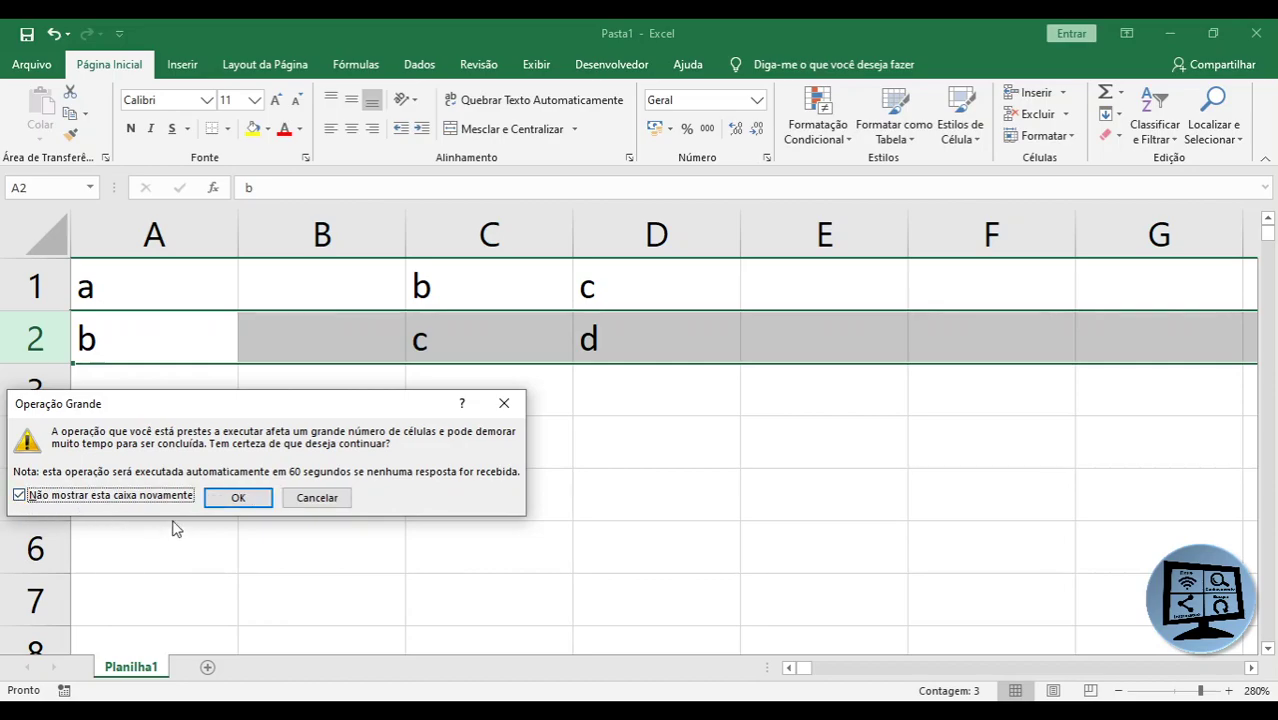
pyautogui.click(245, 505)
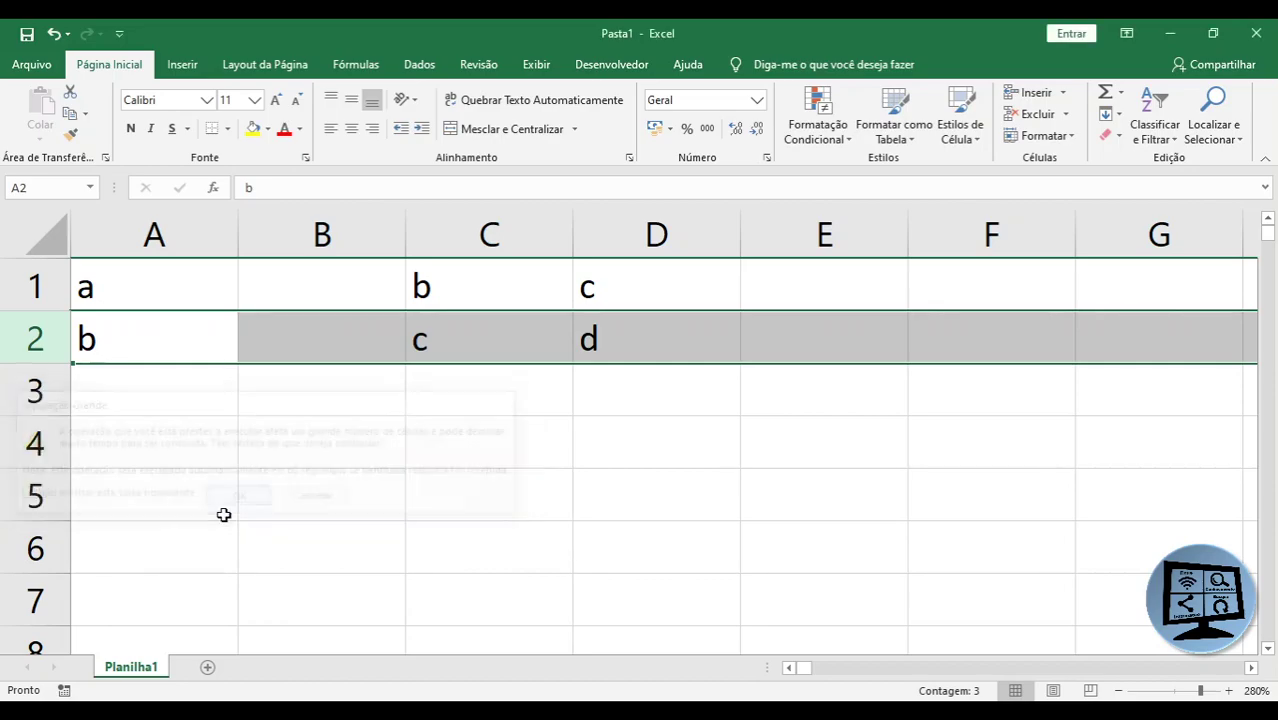
pyautogui.click(282, 394)
pyautogui.click(200, 332)
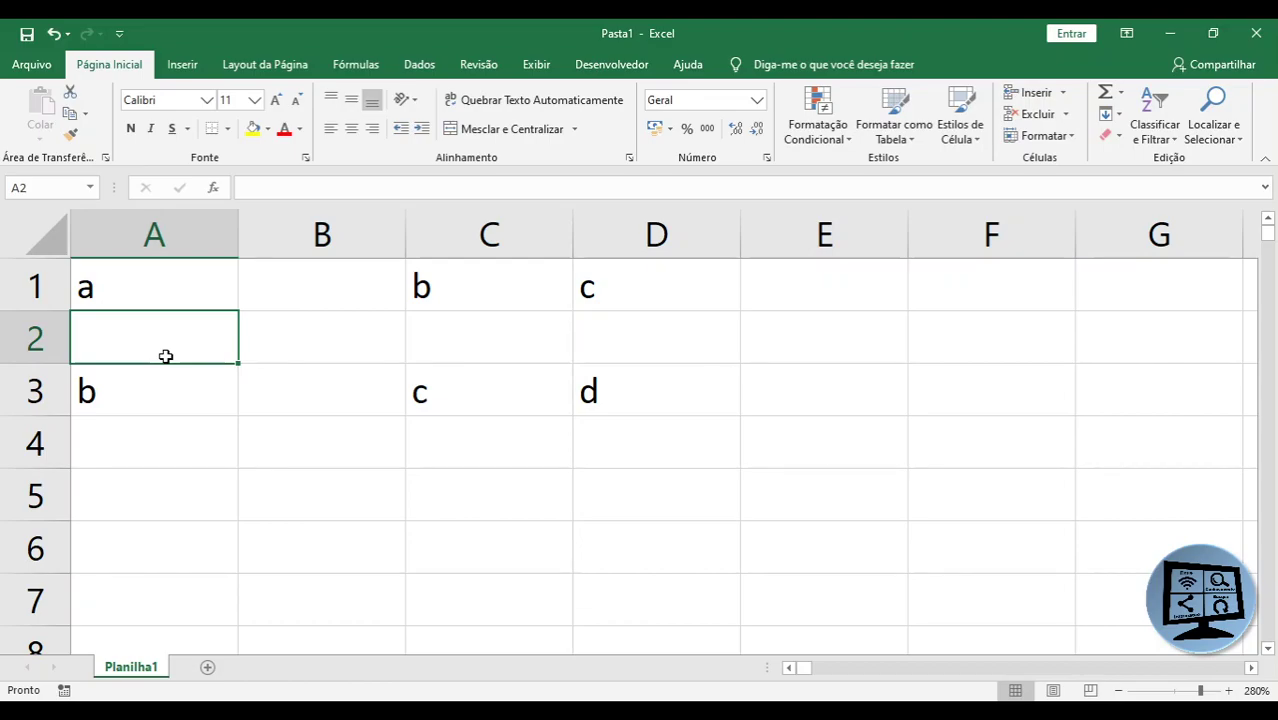
pyautogui.click(545, 370)
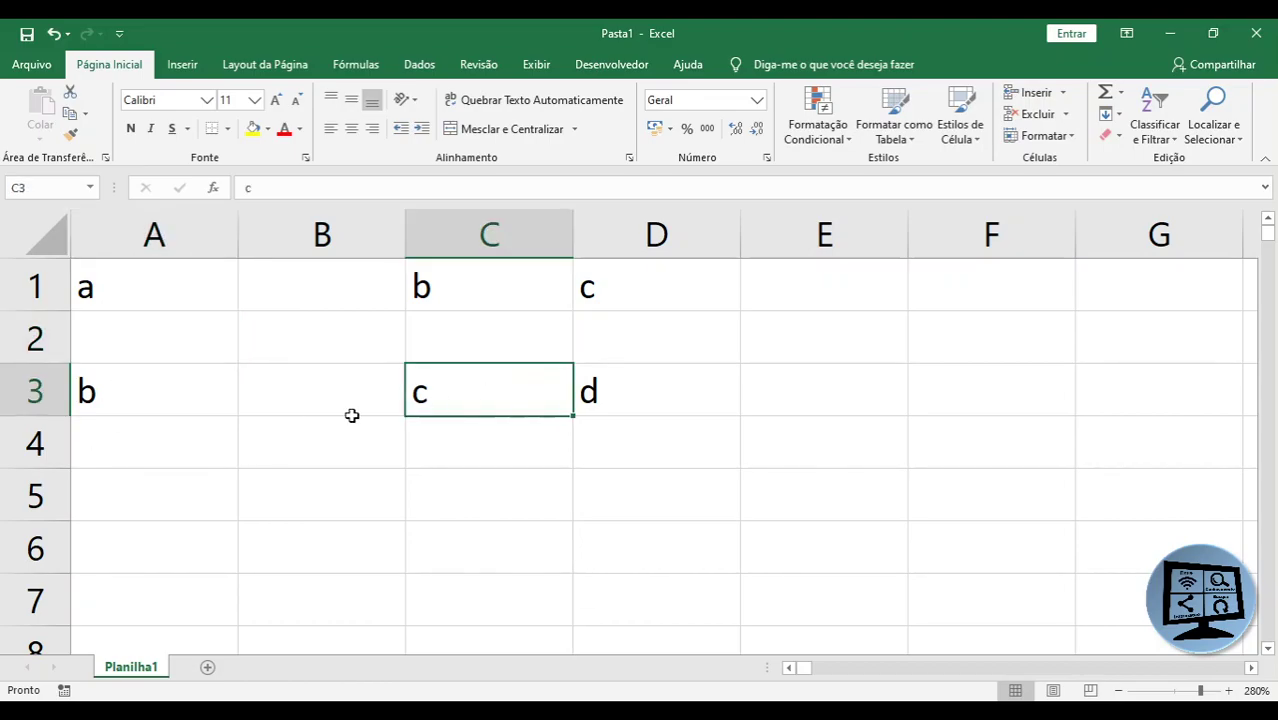
# Insert another row above row 2 and another column before column B
pyautogui.click(35, 338)
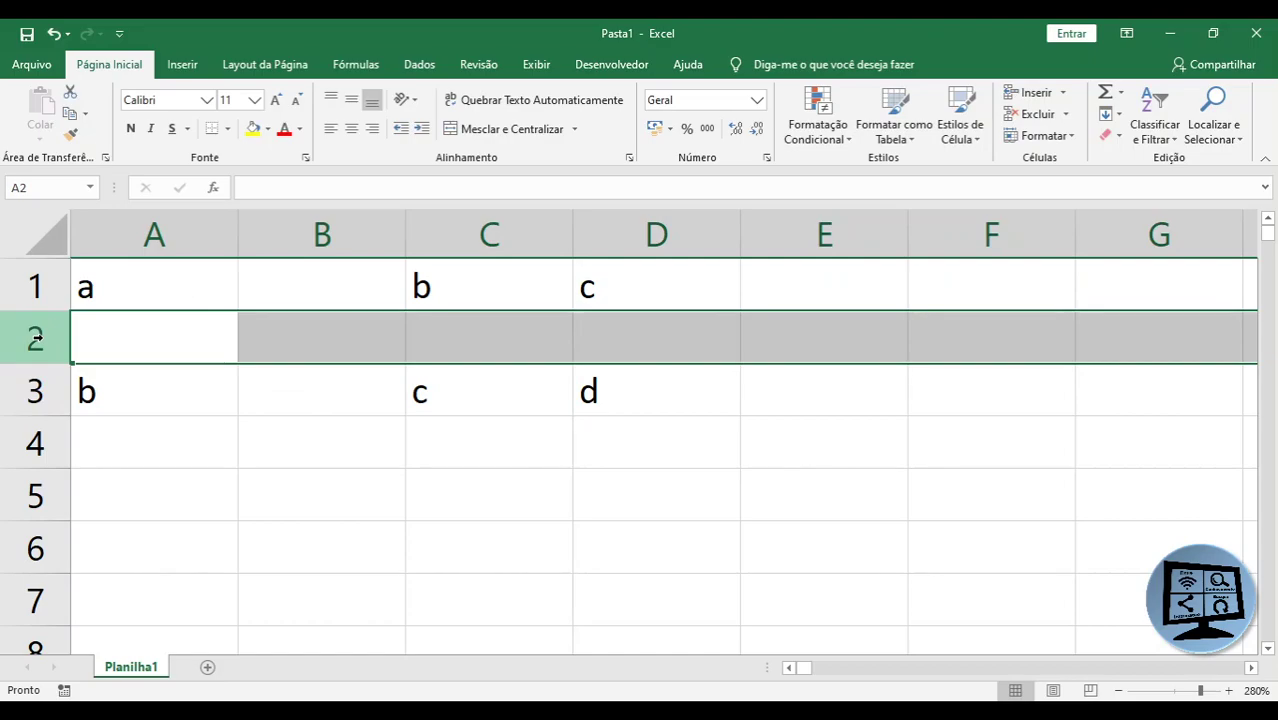
pyautogui.rightClick(37, 339)
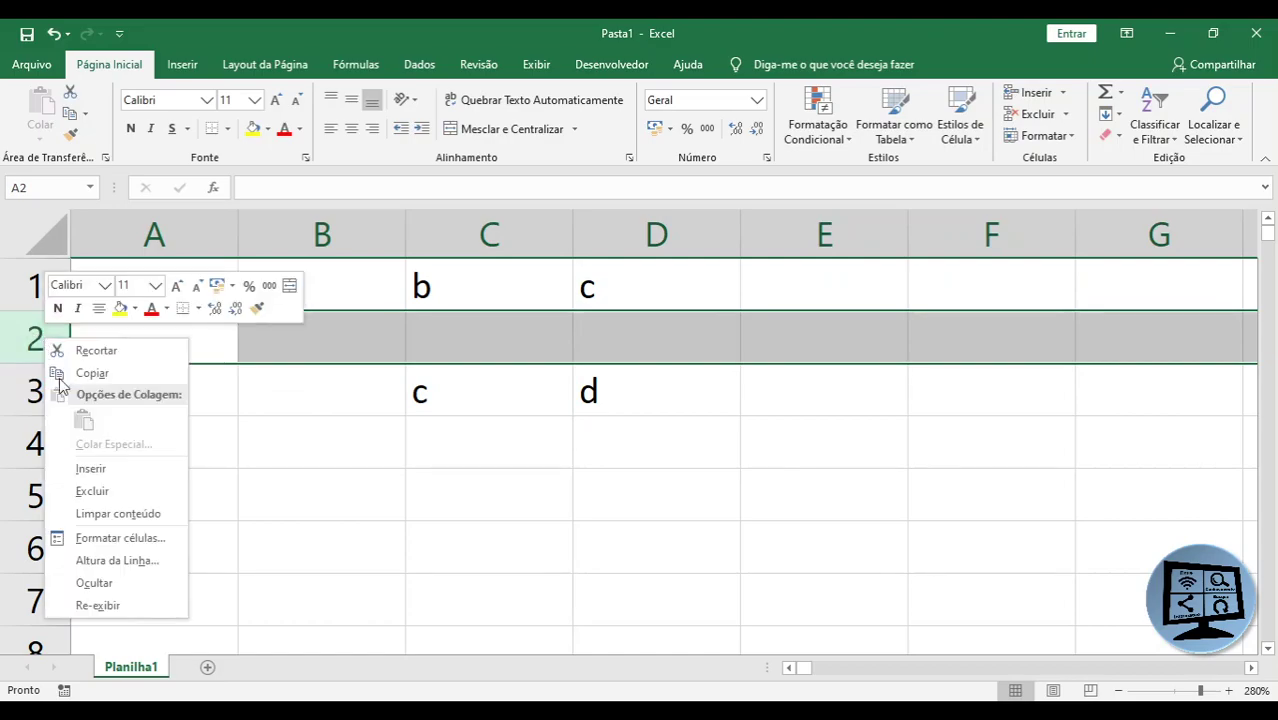
pyautogui.click(114, 458)
pyautogui.click(252, 245)
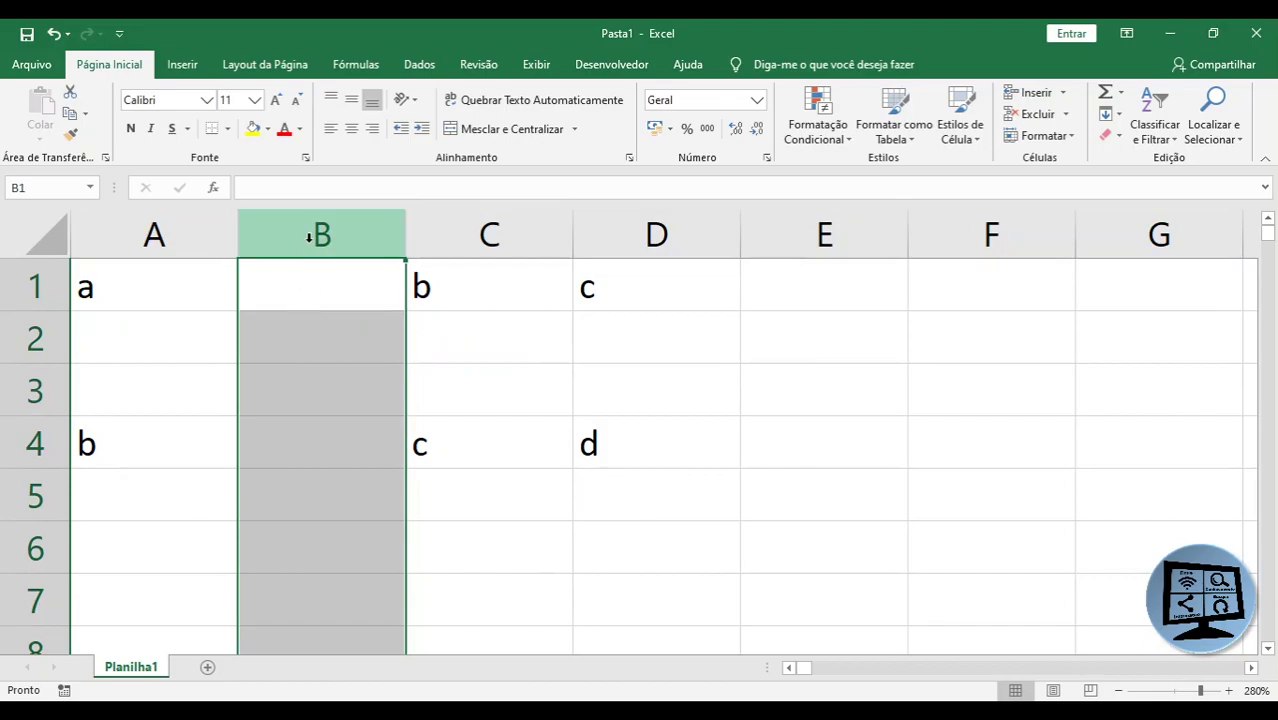
pyautogui.rightClick(292, 234)
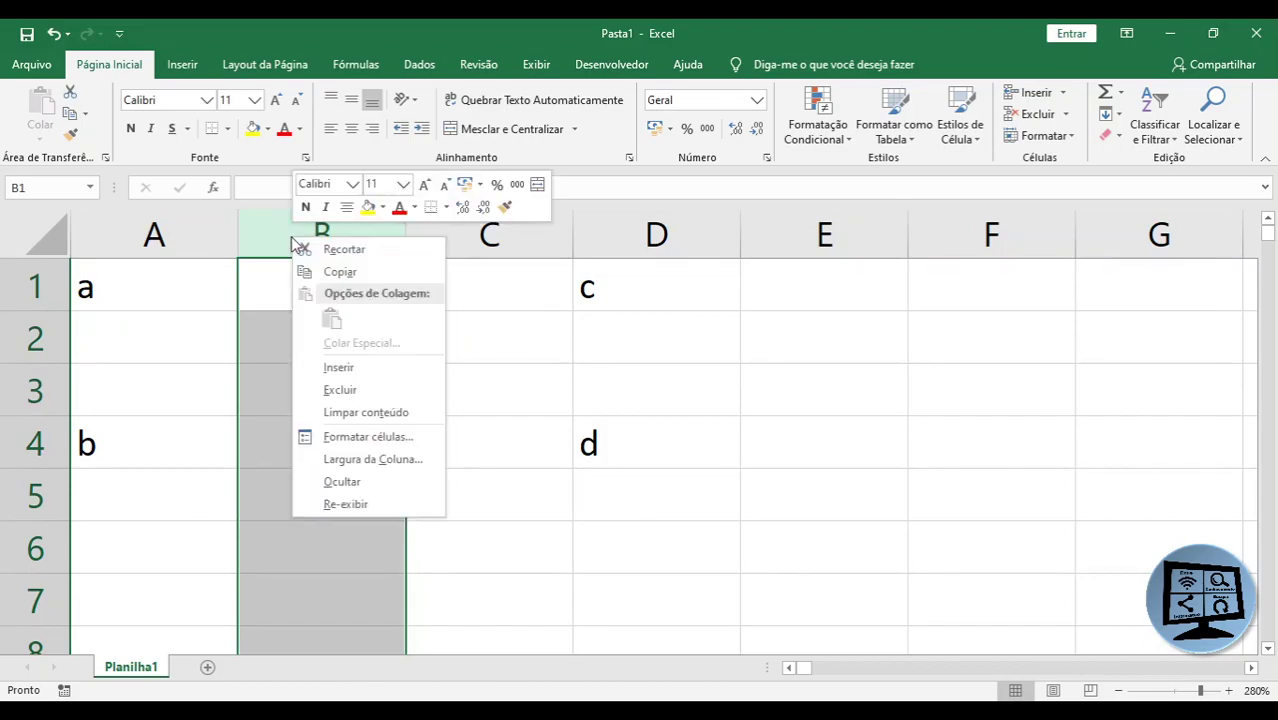
pyautogui.click(367, 367)
pyautogui.click(491, 528)
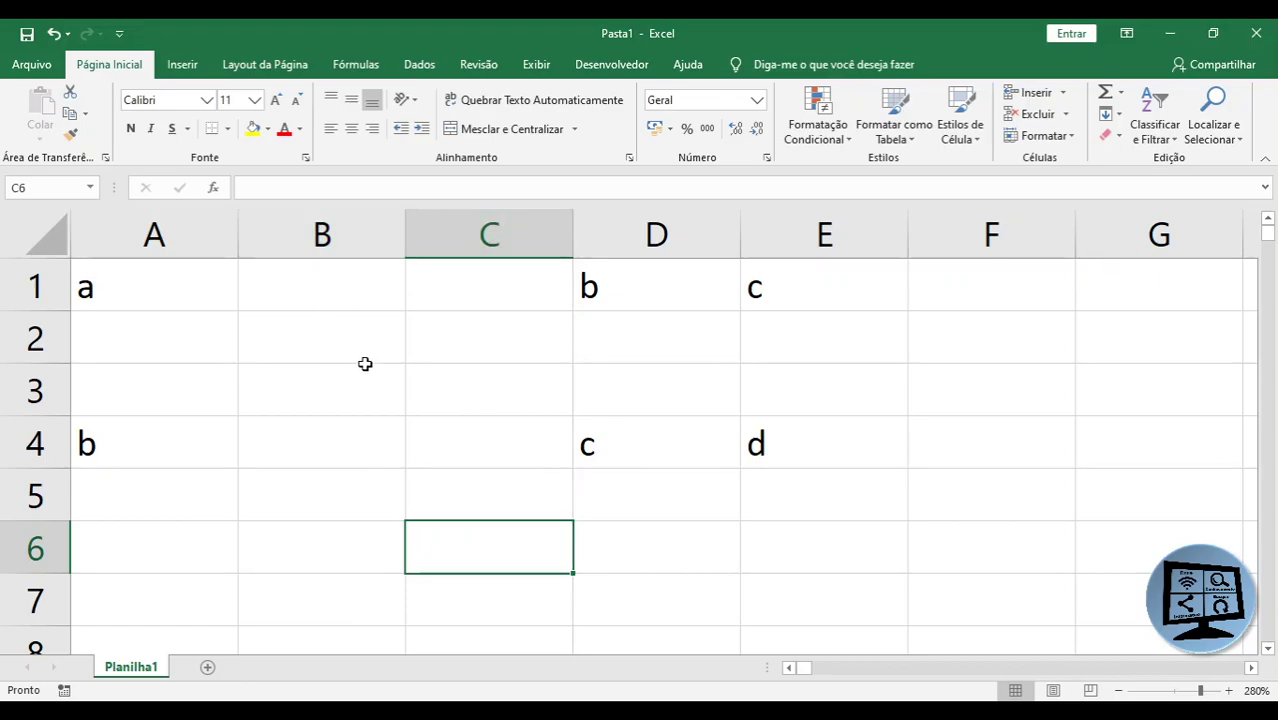
# Delete the two empty columns B and C together
pyautogui.click(497, 232)
pyautogui.moveTo(497, 232); pyautogui.dragTo(470, 226)
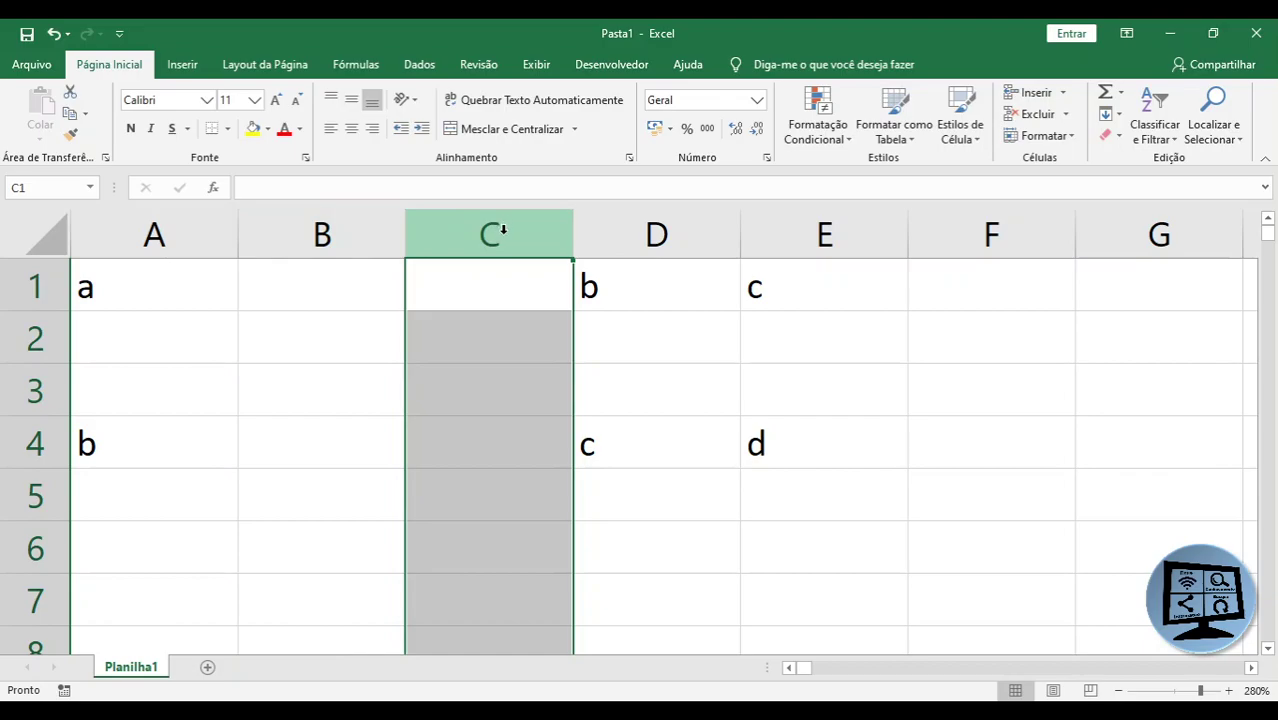
pyautogui.click(366, 230)
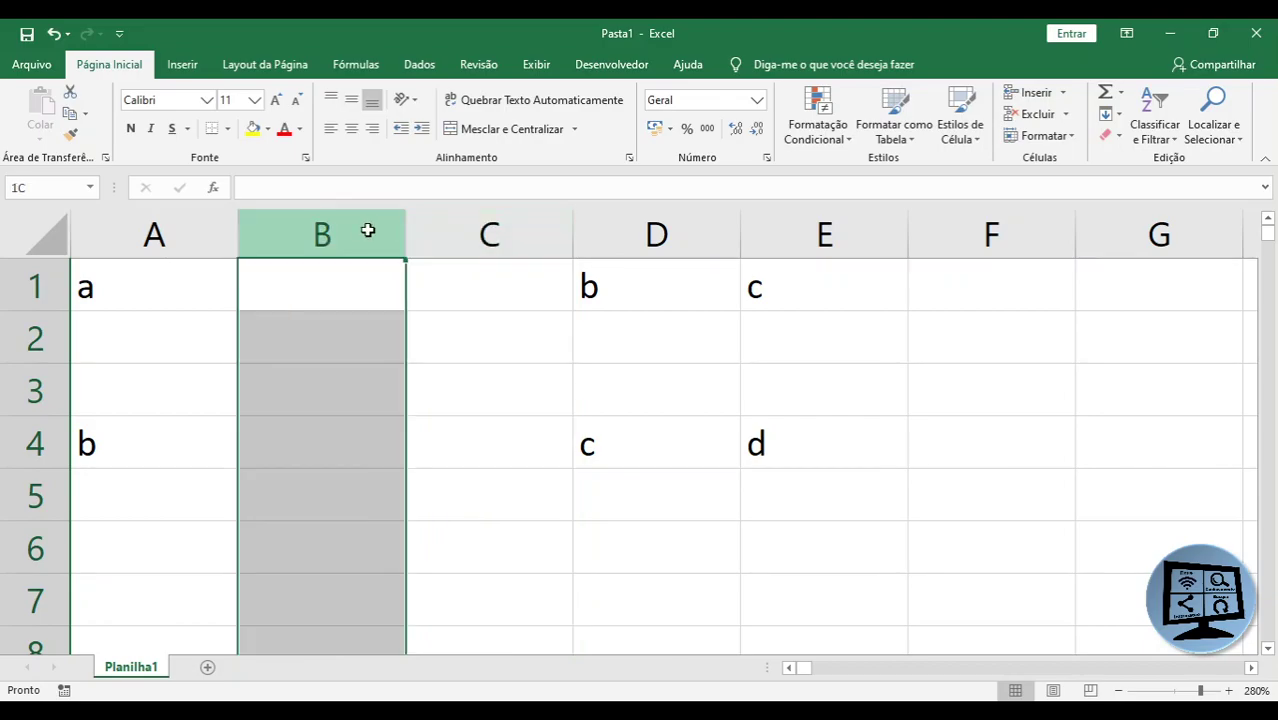
pyautogui.moveTo(366, 230); pyautogui.dragTo(458, 234)
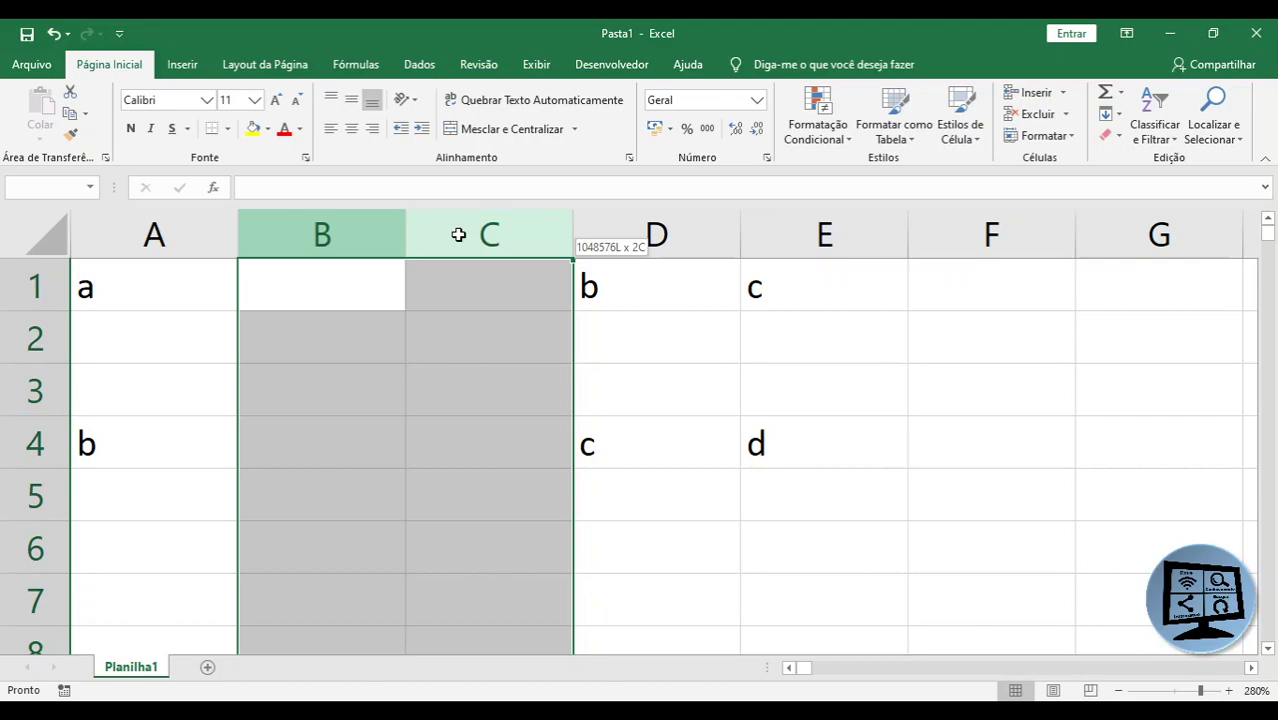
pyautogui.moveTo(458, 234); pyautogui.dragTo(455, 233)
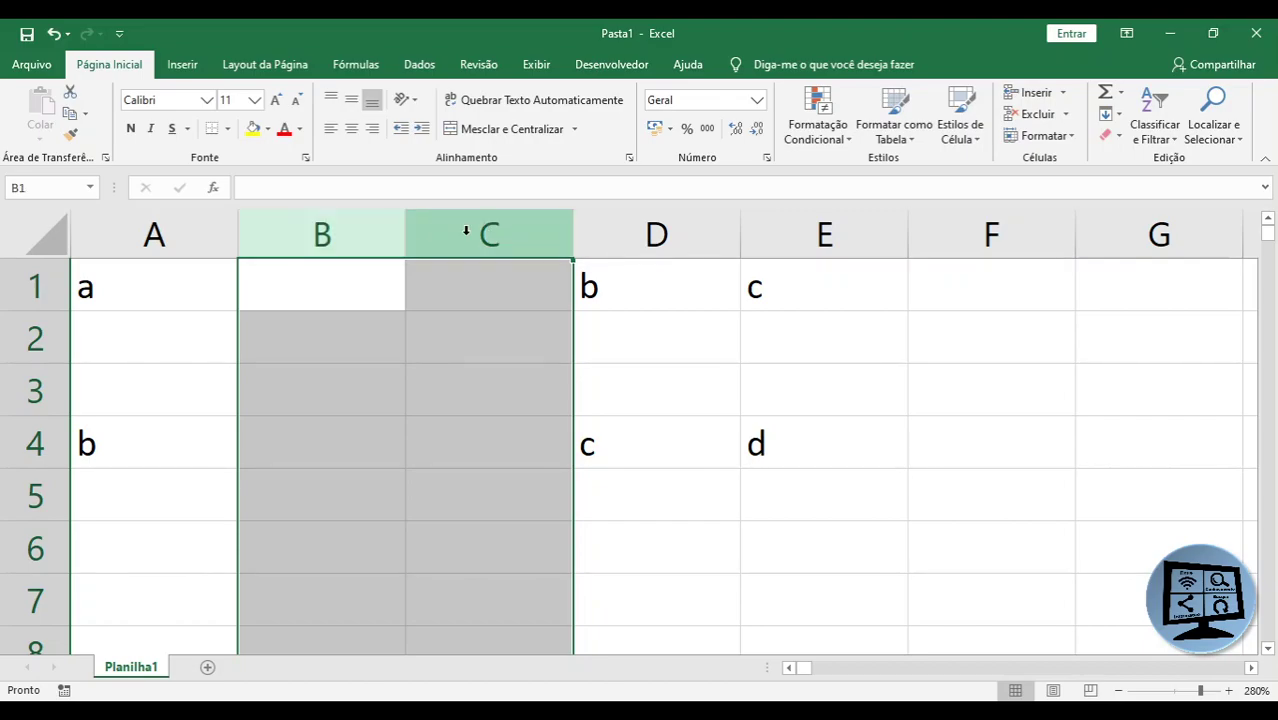
pyautogui.rightClick(446, 242)
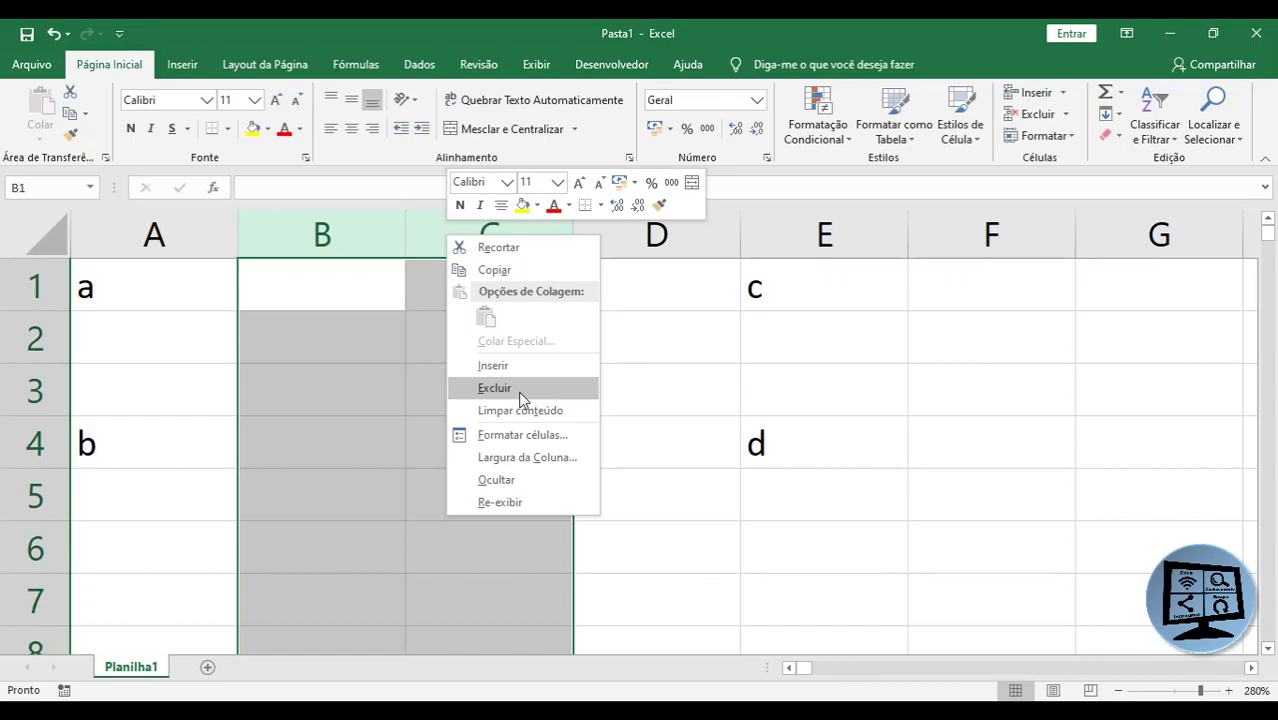
pyautogui.click(518, 390)
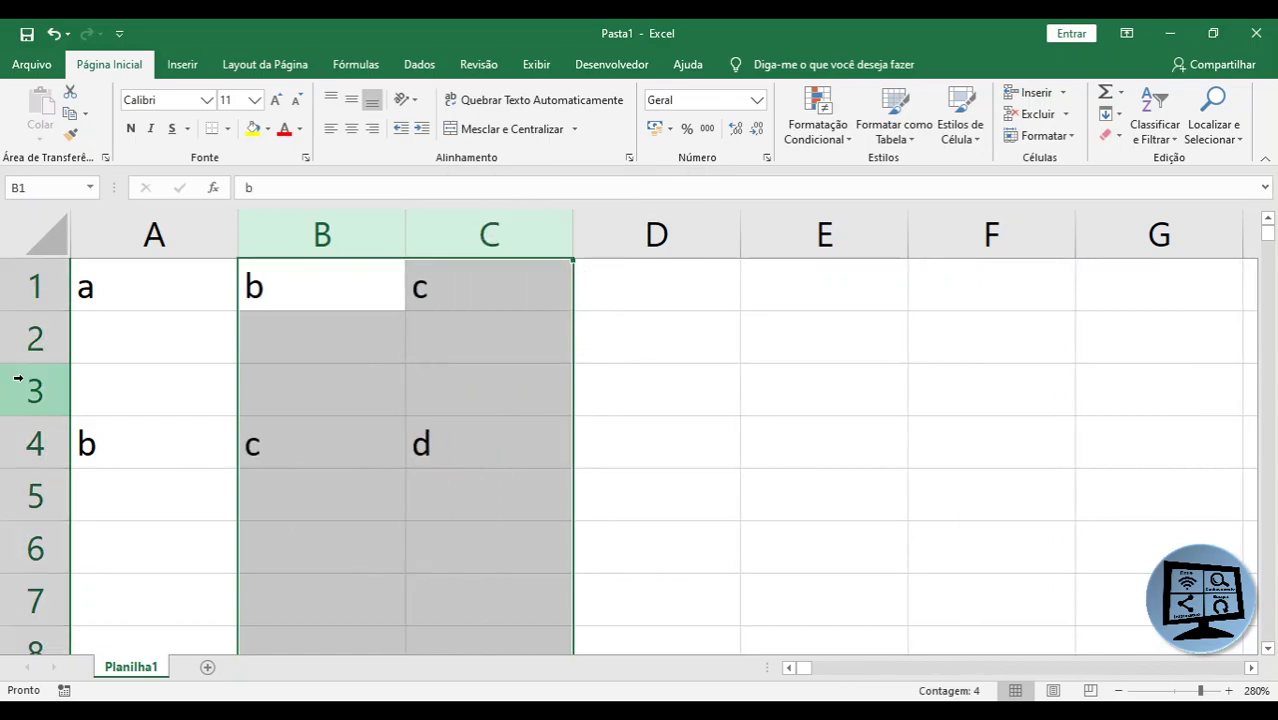
# Delete the two empty rows 2 and 3 together
pyautogui.click(37, 328)
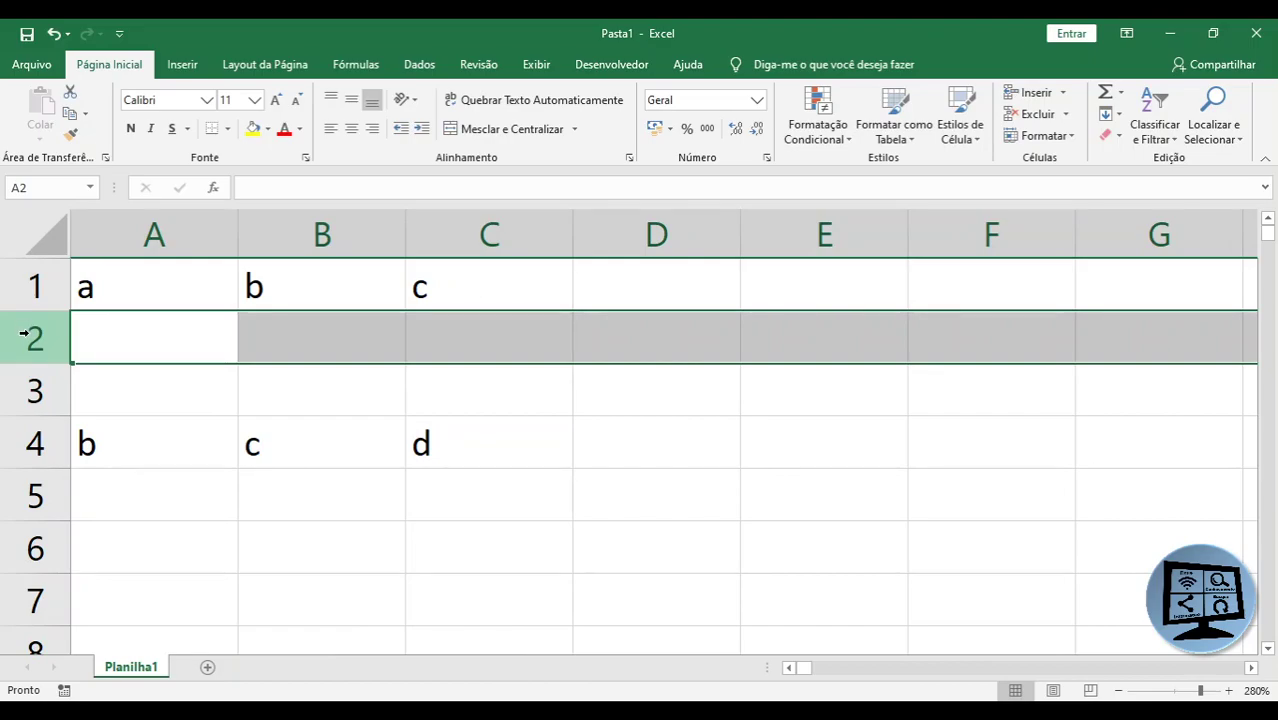
pyautogui.click(27, 341)
pyautogui.moveTo(27, 341); pyautogui.dragTo(24, 390)
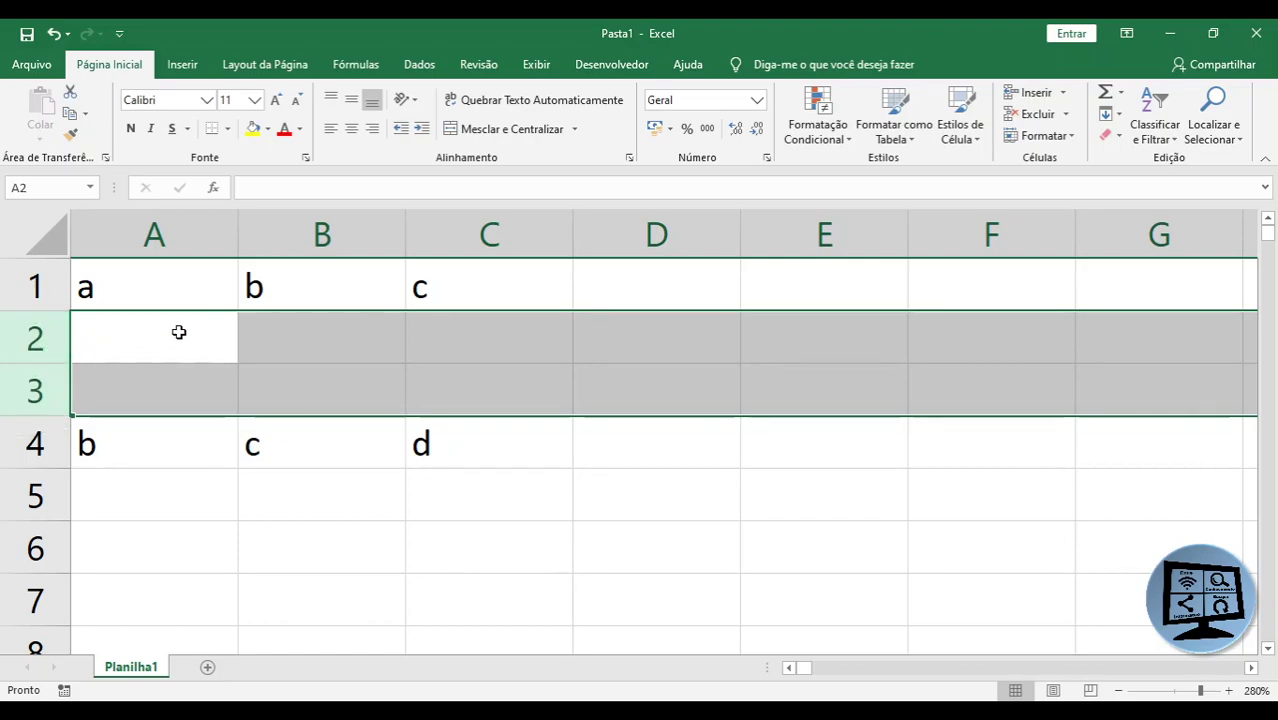
pyautogui.rightClick(30, 348)
pyautogui.click(101, 501)
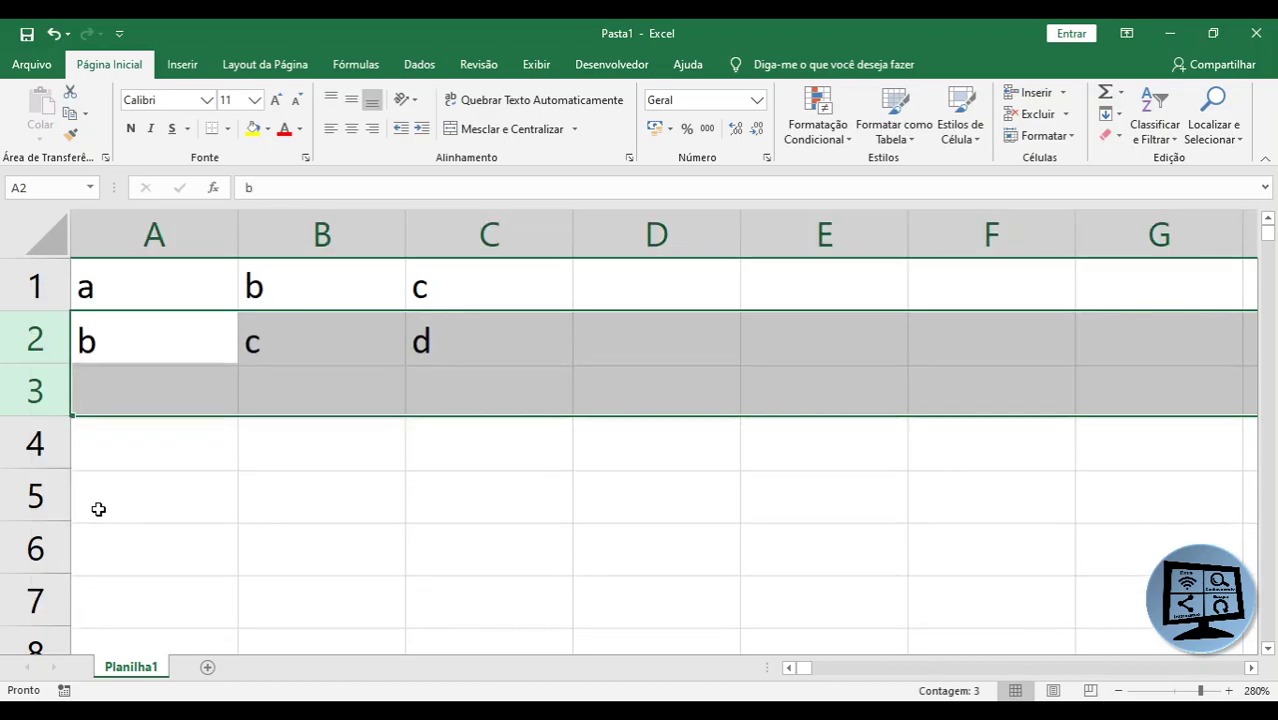
pyautogui.click(273, 434)
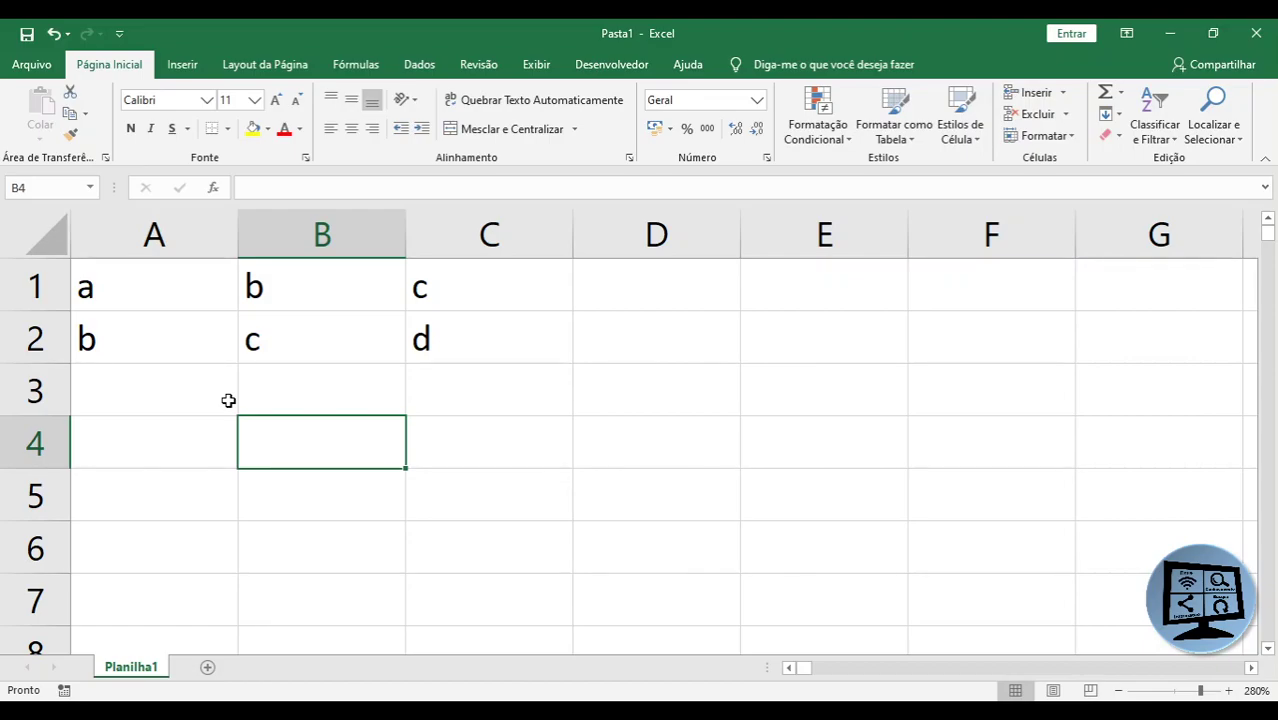
# Insert a single cell at B2, shifting the existing cells right, and enter "l" in it
pyautogui.click(292, 338)
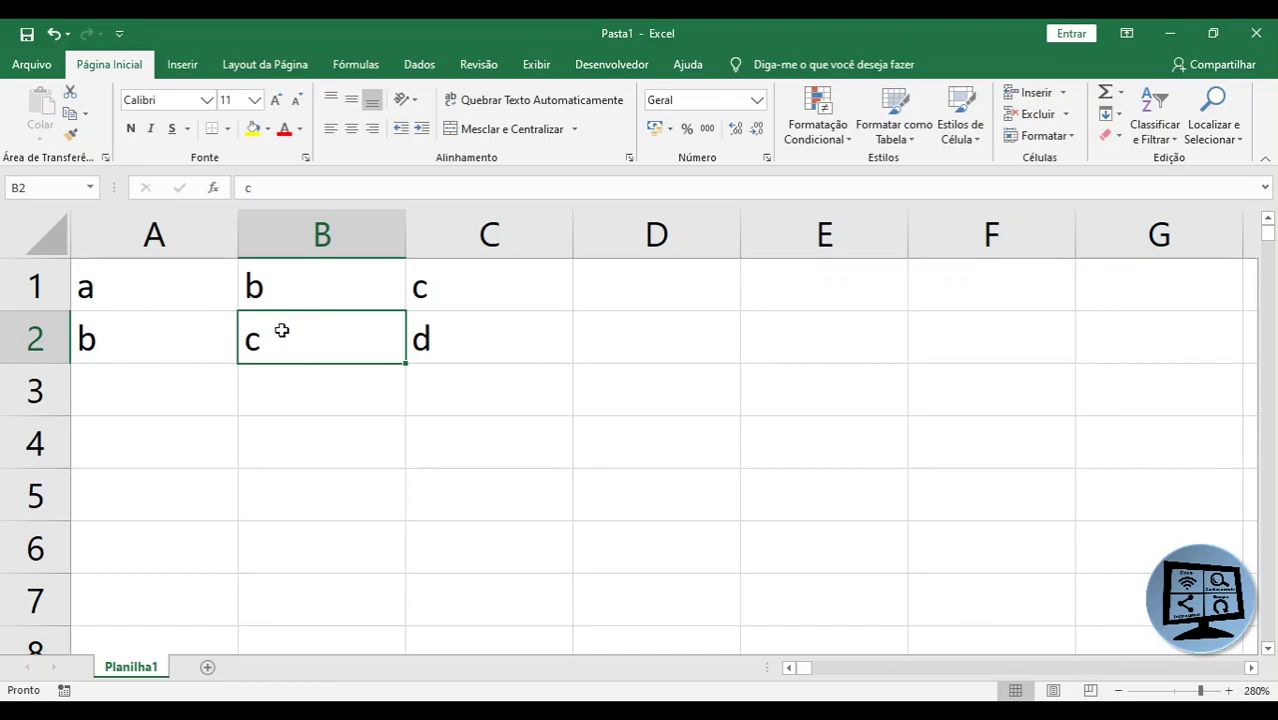
pyautogui.click(424, 338)
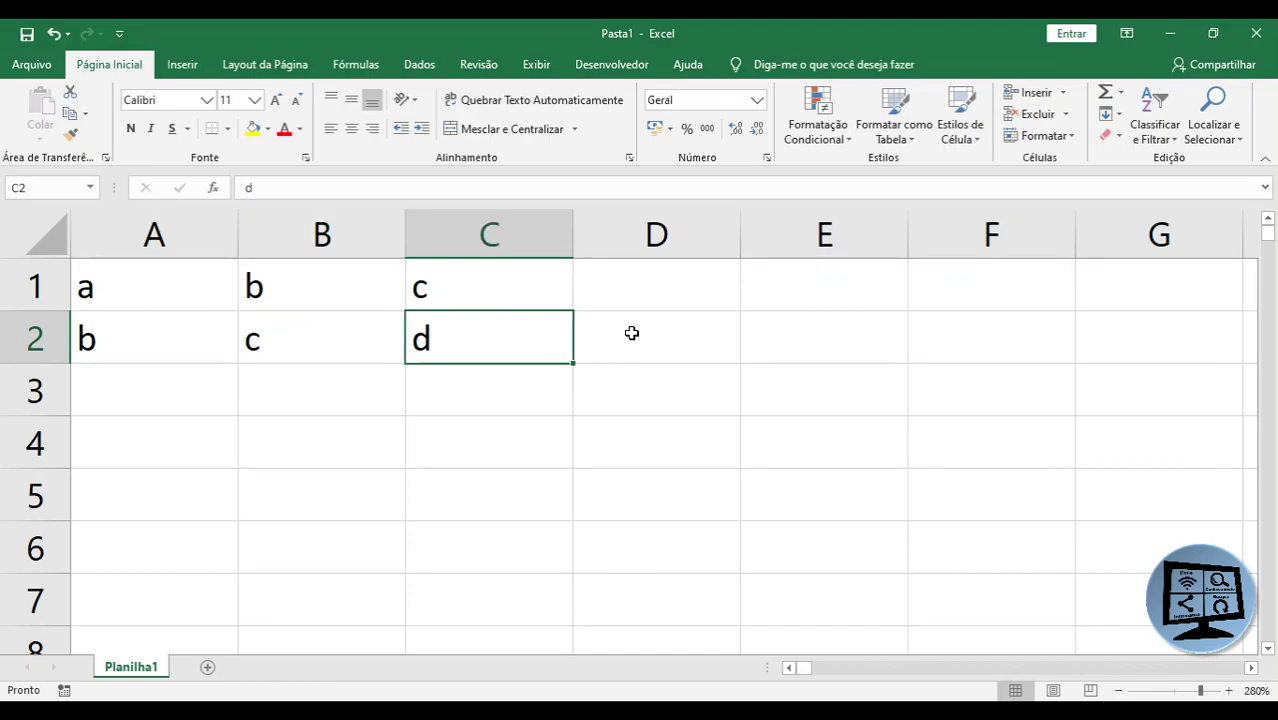
pyautogui.click(307, 341)
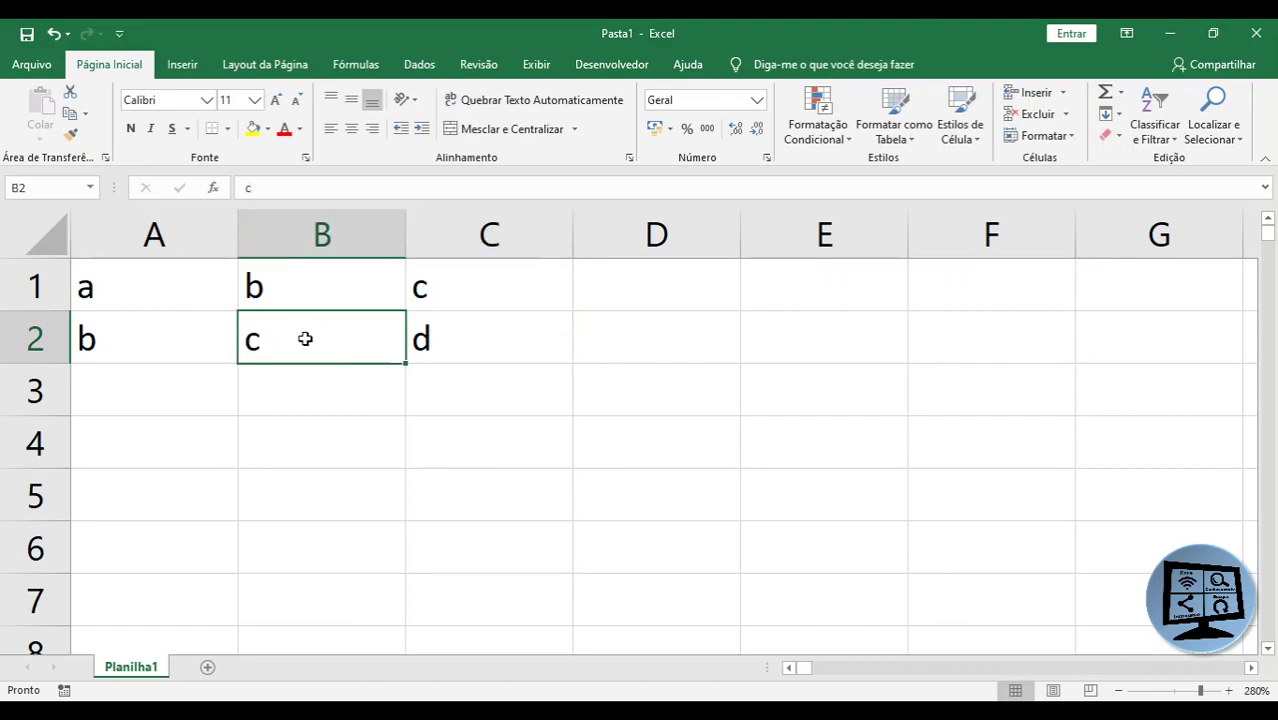
pyautogui.rightClick(305, 339)
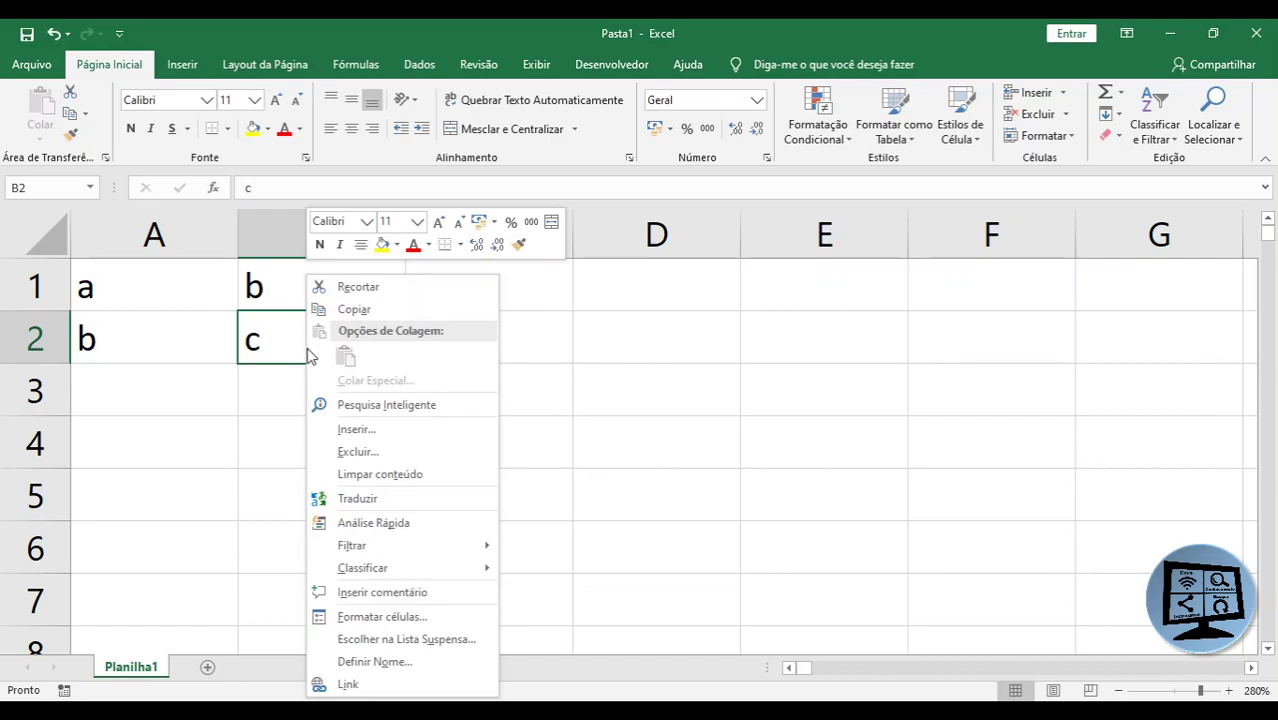
pyautogui.click(357, 430)
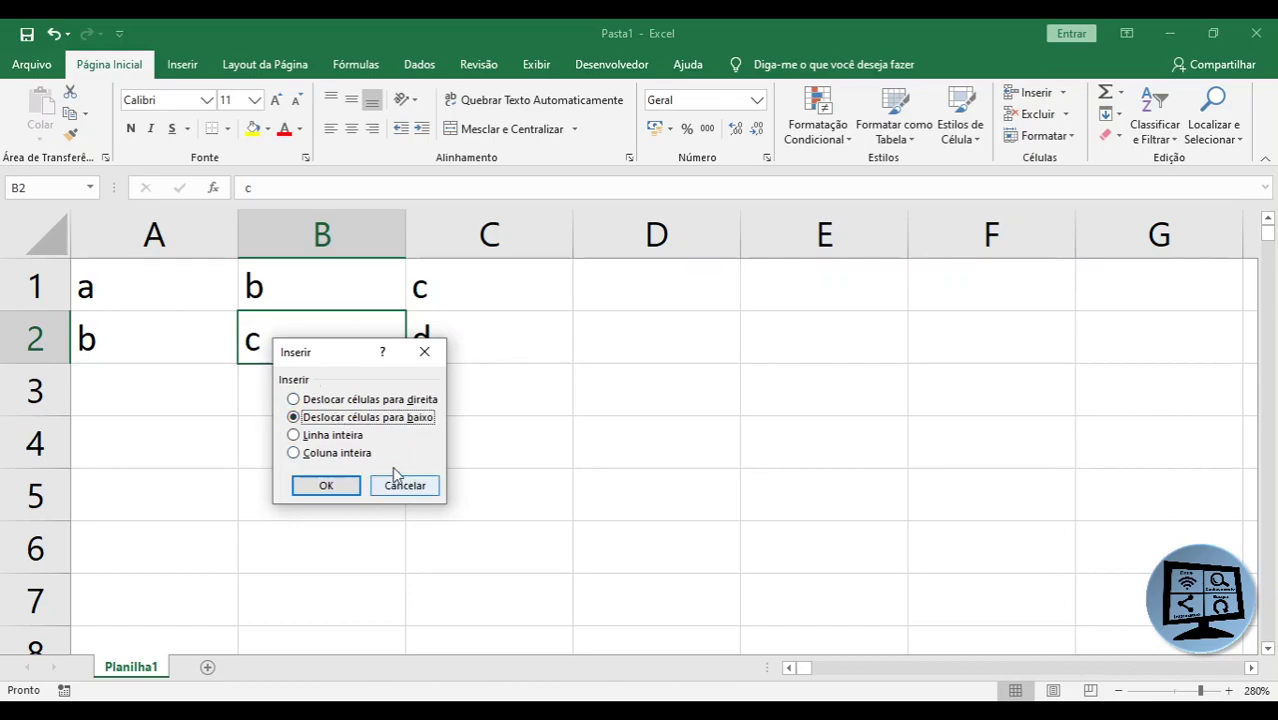
pyautogui.click(331, 400)
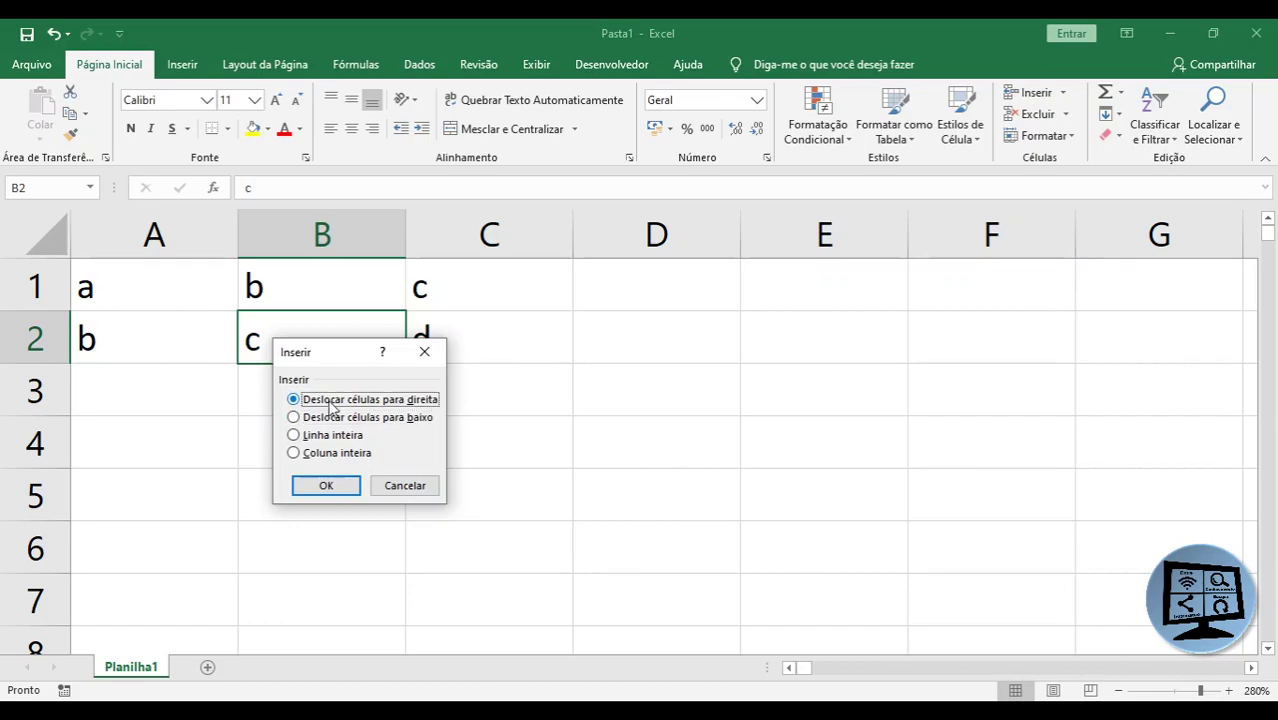
pyautogui.click(331, 486)
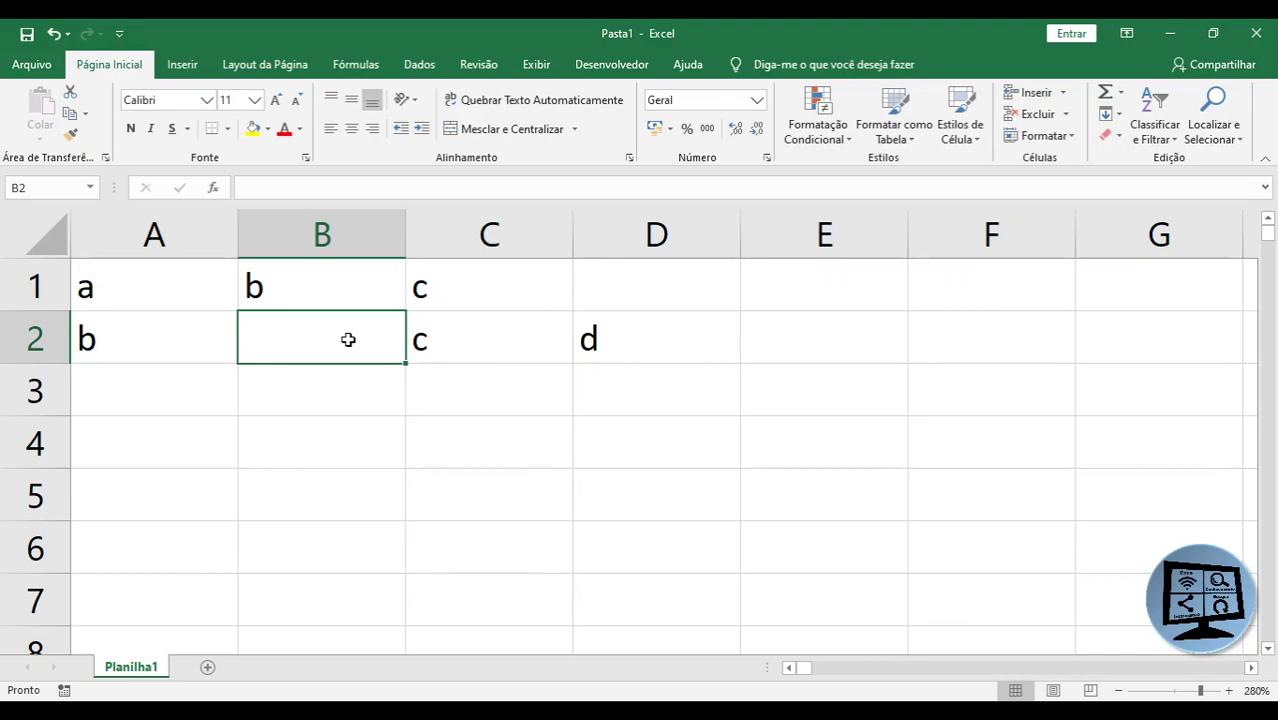
pyautogui.write('l')
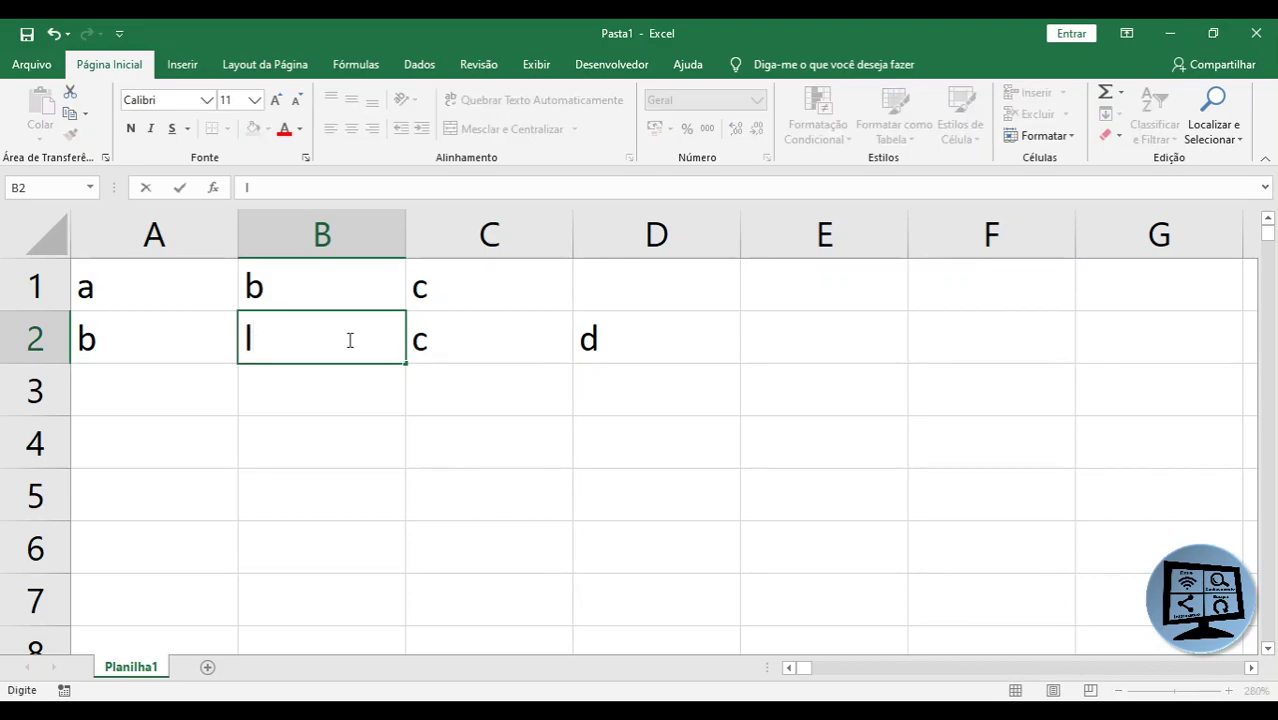
pyautogui.press('Return')
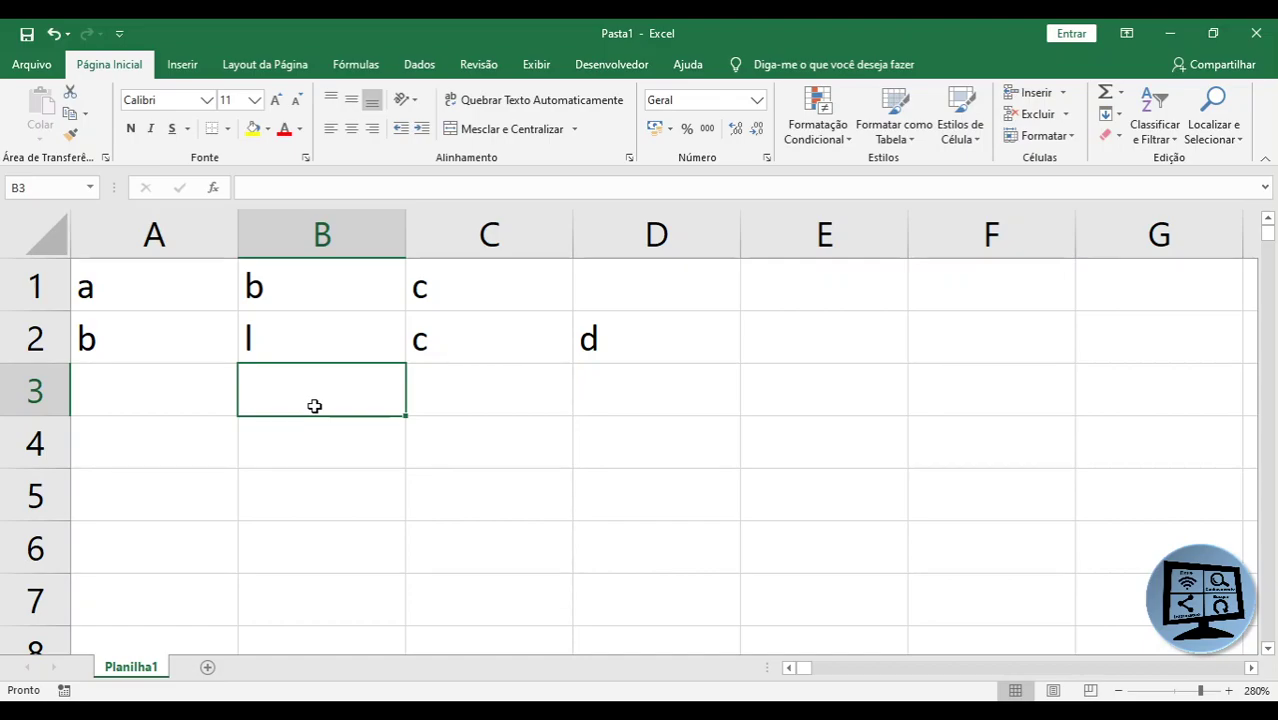
# Delete only cell B2, shifting the remaining cells of its row left
pyautogui.click(295, 340)
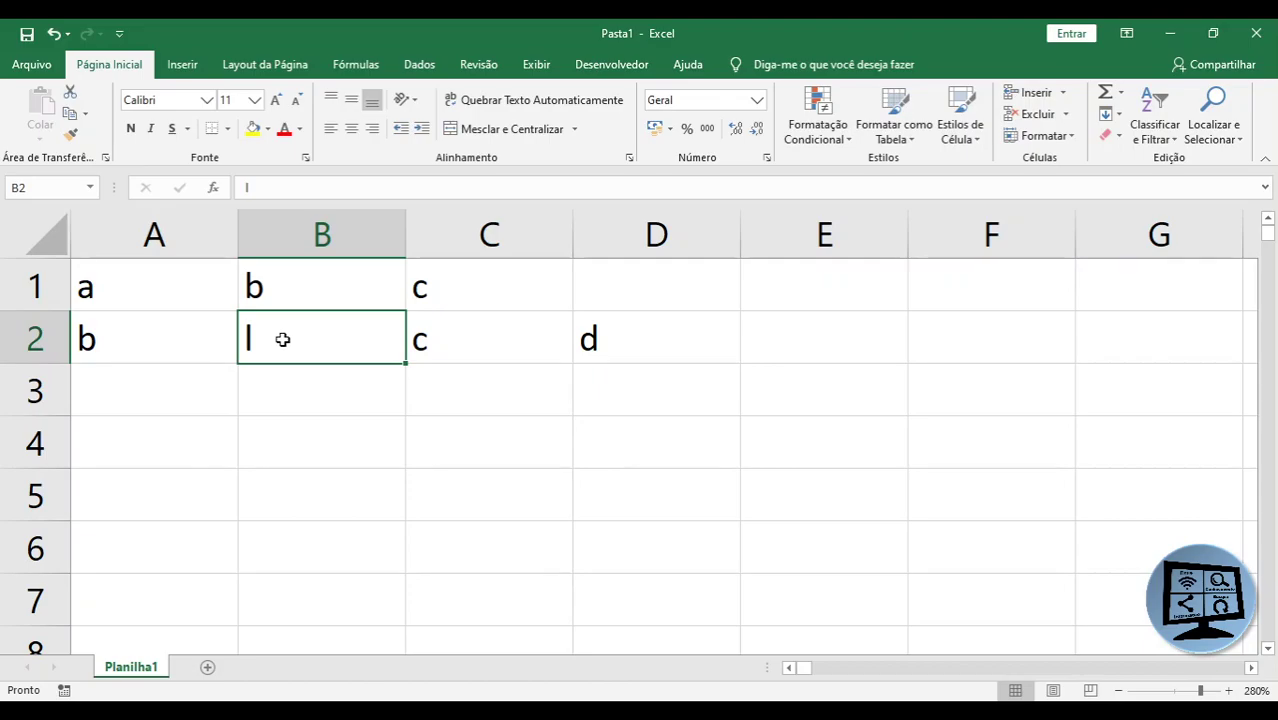
pyautogui.rightClick(282, 340)
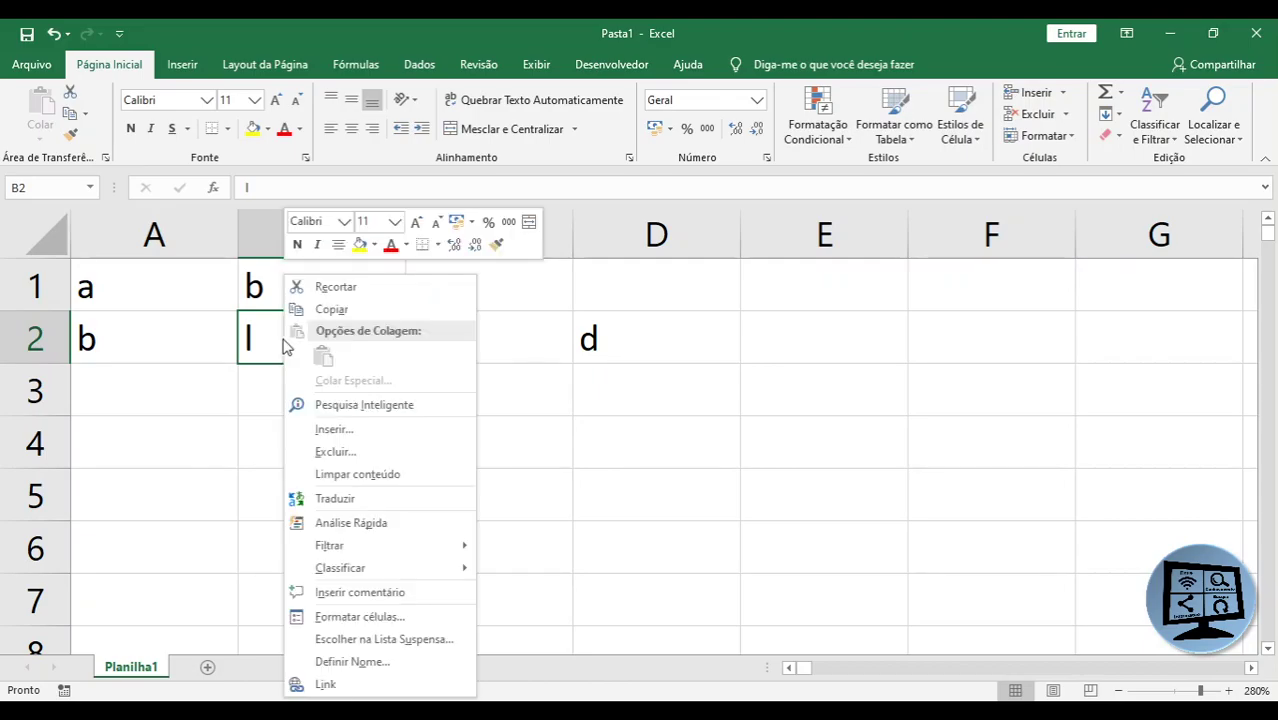
pyautogui.click(359, 450)
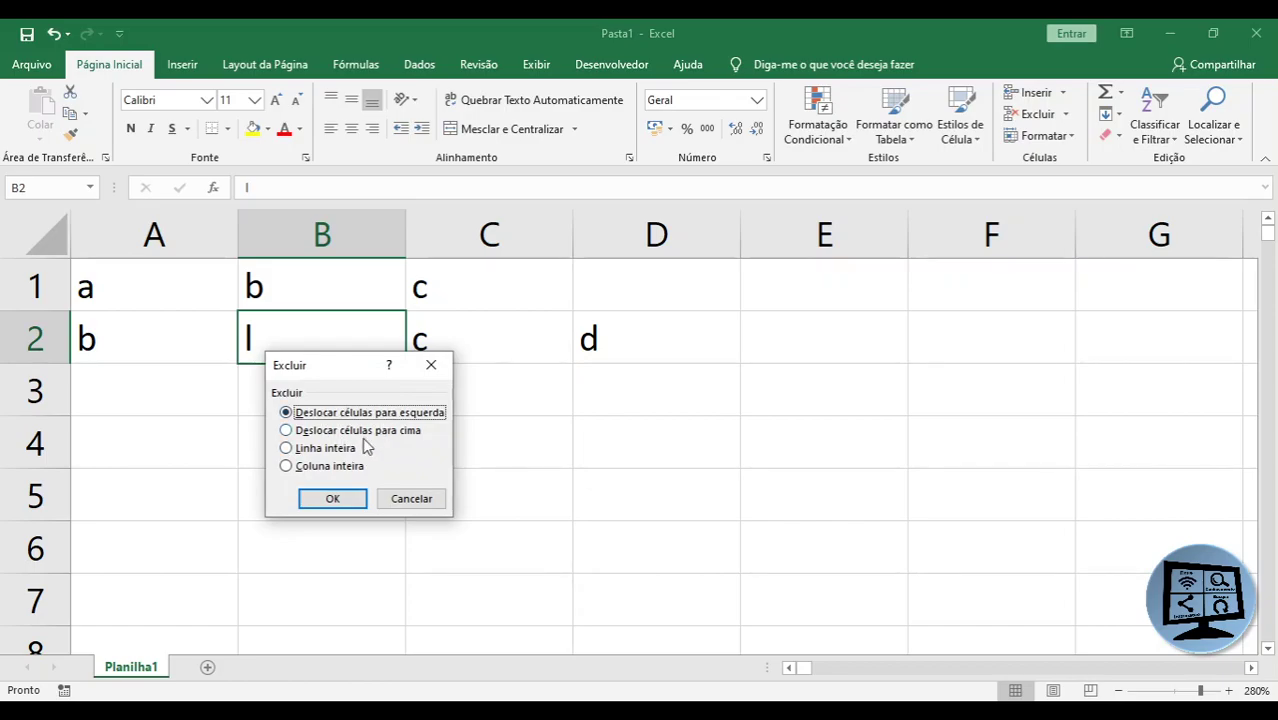
pyautogui.click(335, 500)
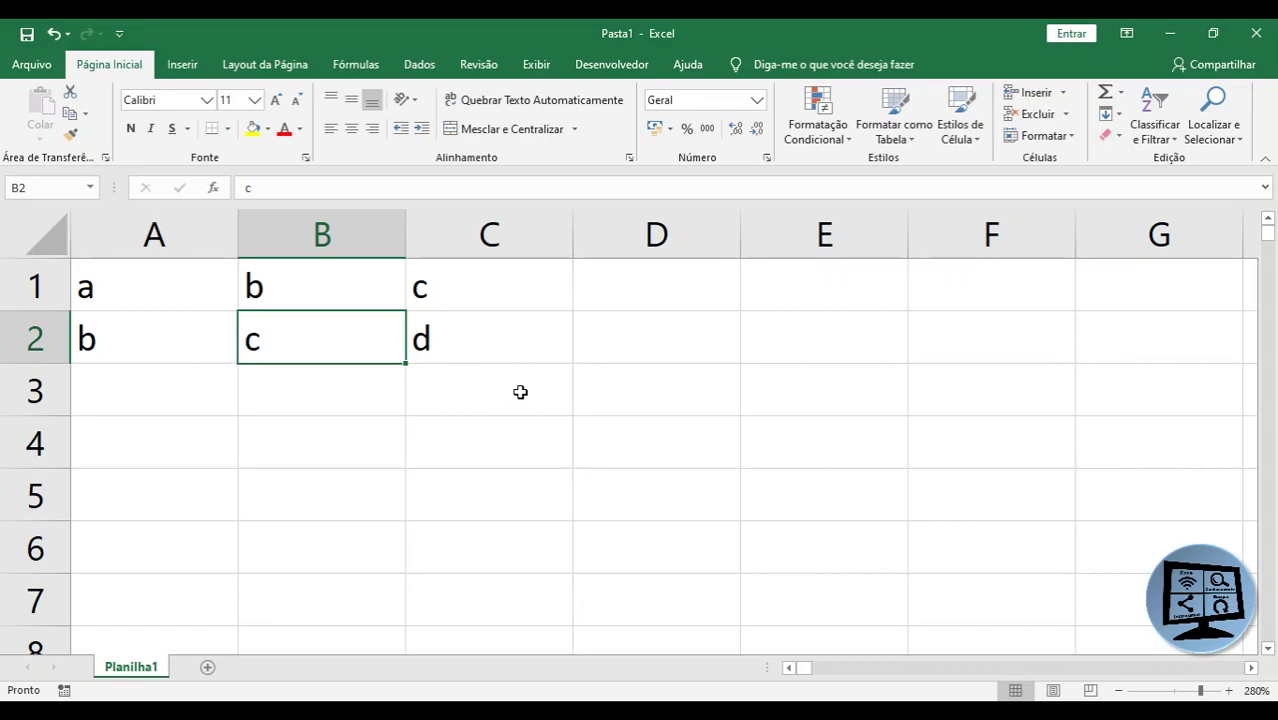
pyautogui.click(415, 419)
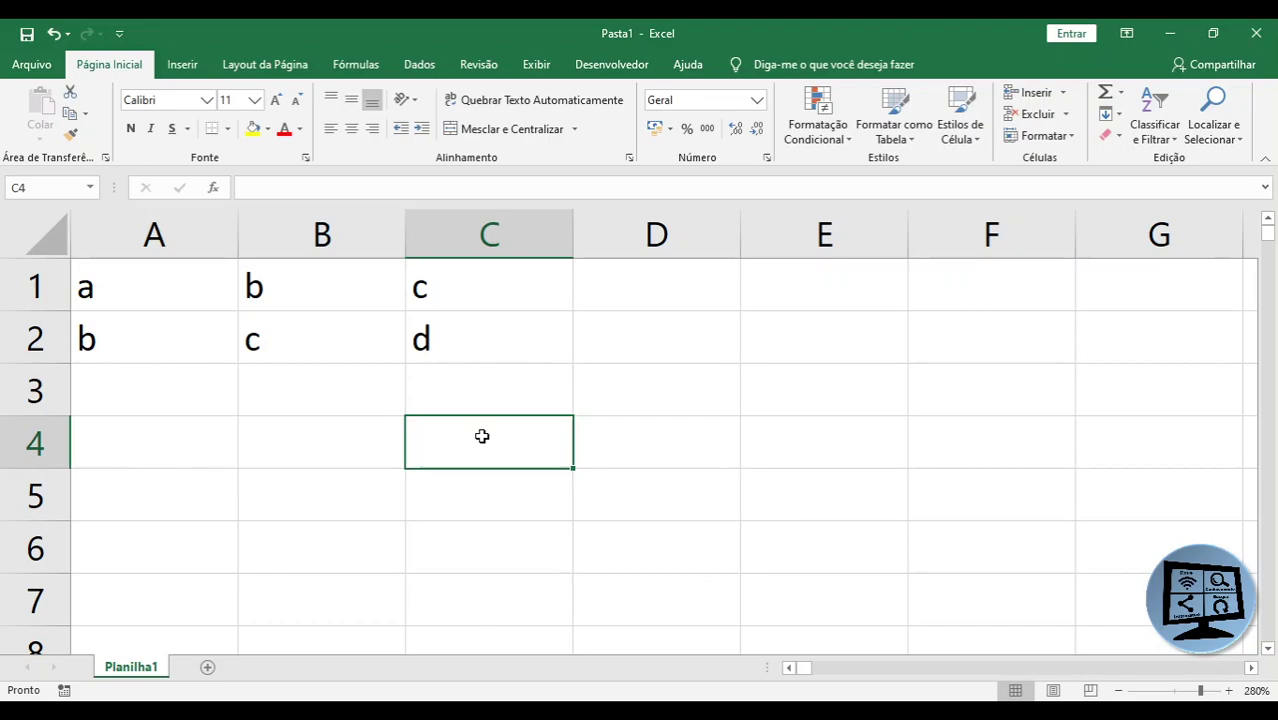
# Check what the formula bar shows for the empty cell C4 and for cells B1 and A1
pyautogui.click(259, 188)
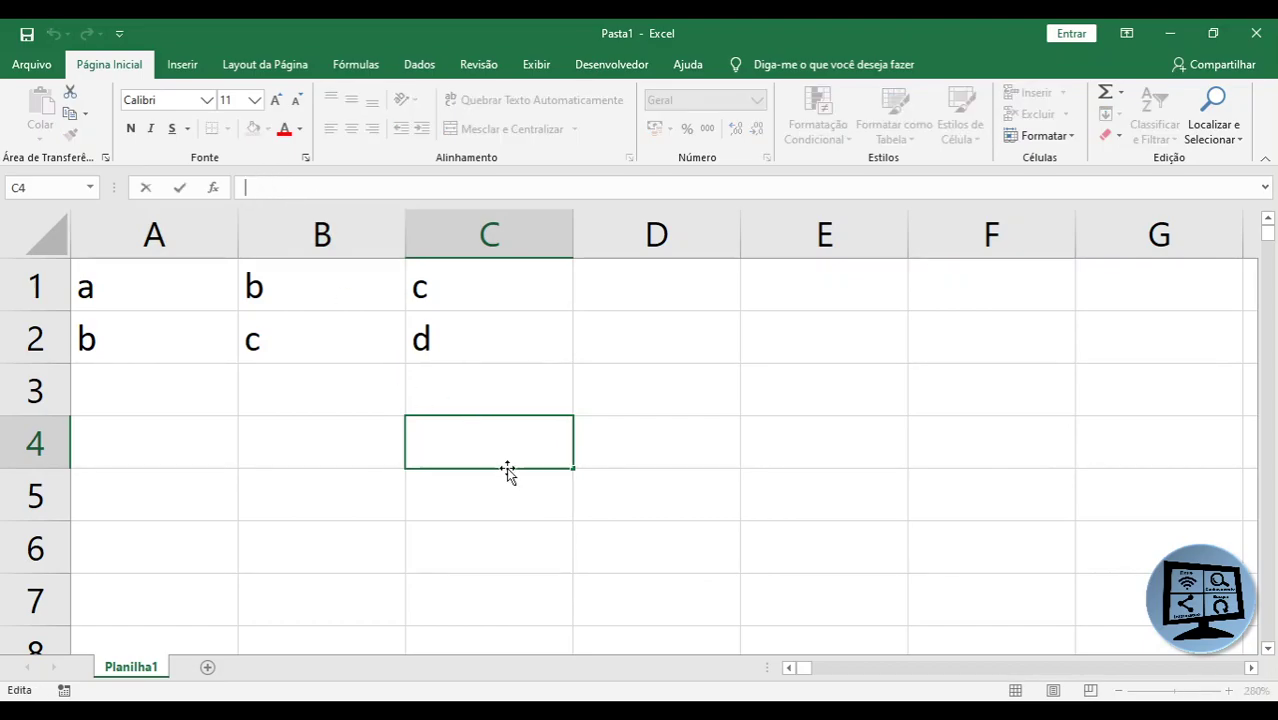
pyautogui.click(288, 283)
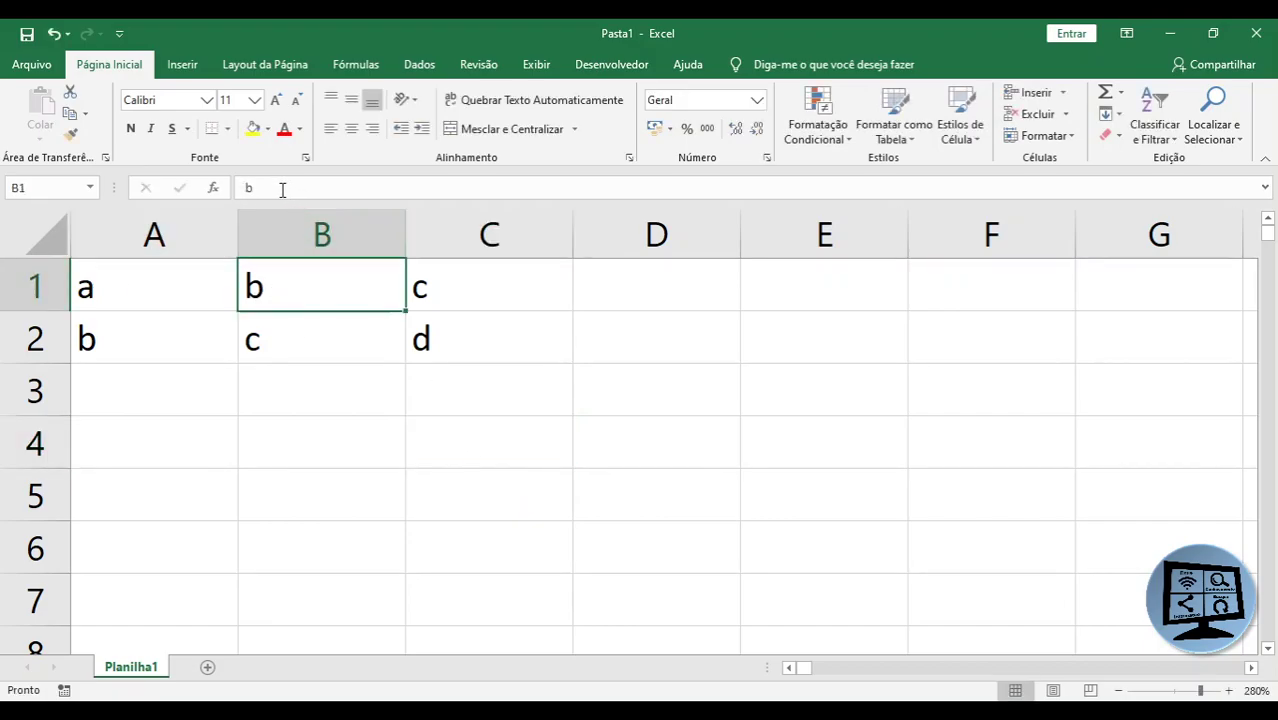
pyautogui.click(152, 282)
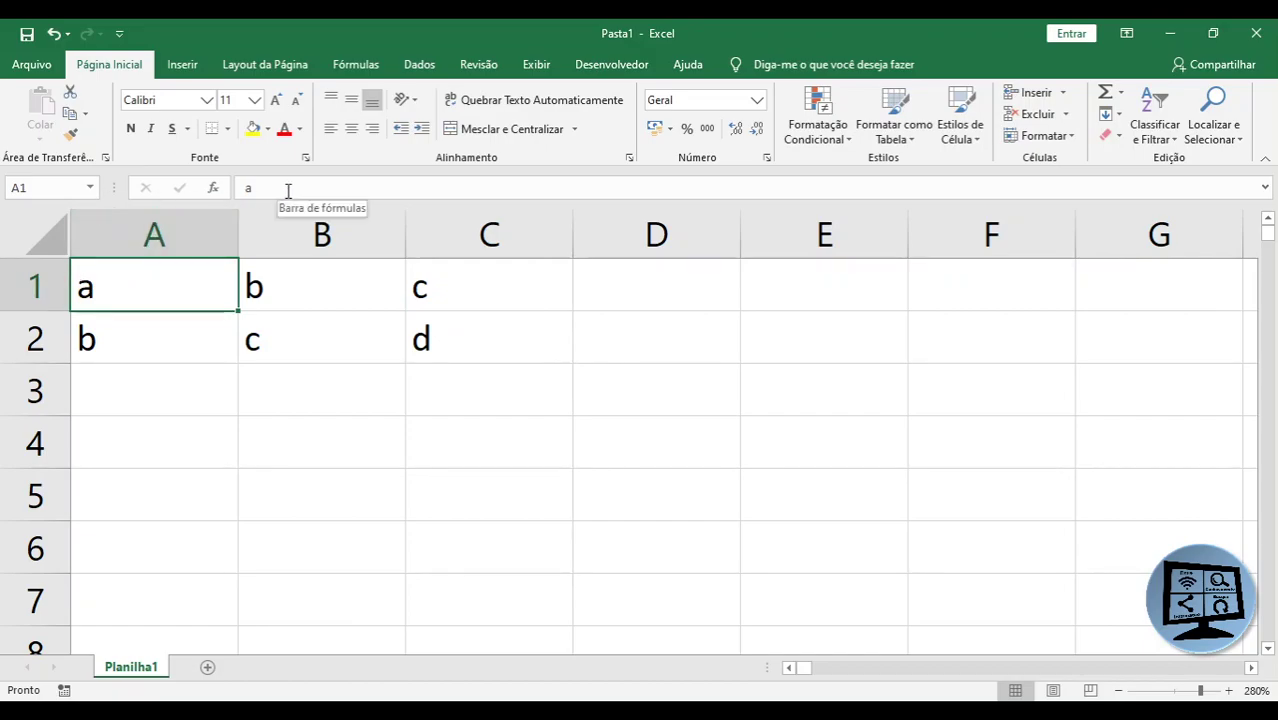
# Enter a first name in lowercase in cell D4 and reselect that cell
pyautogui.click(622, 433)
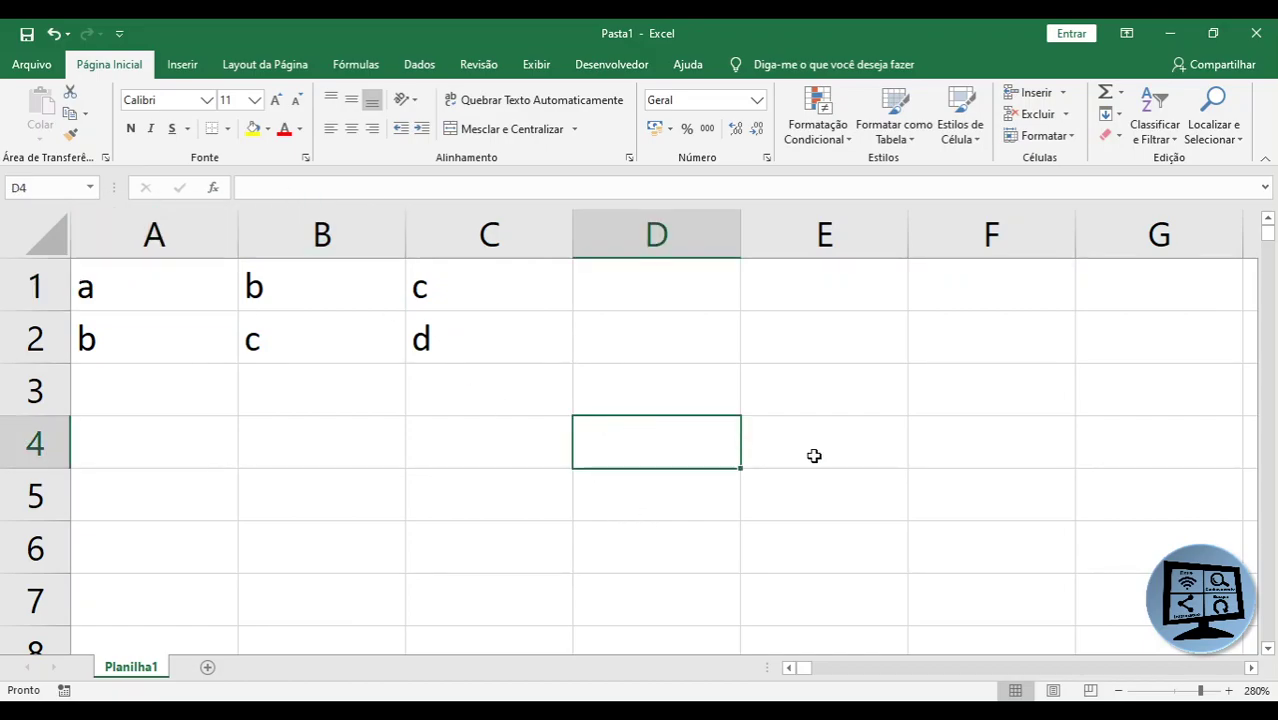
pyautogui.write('leando')
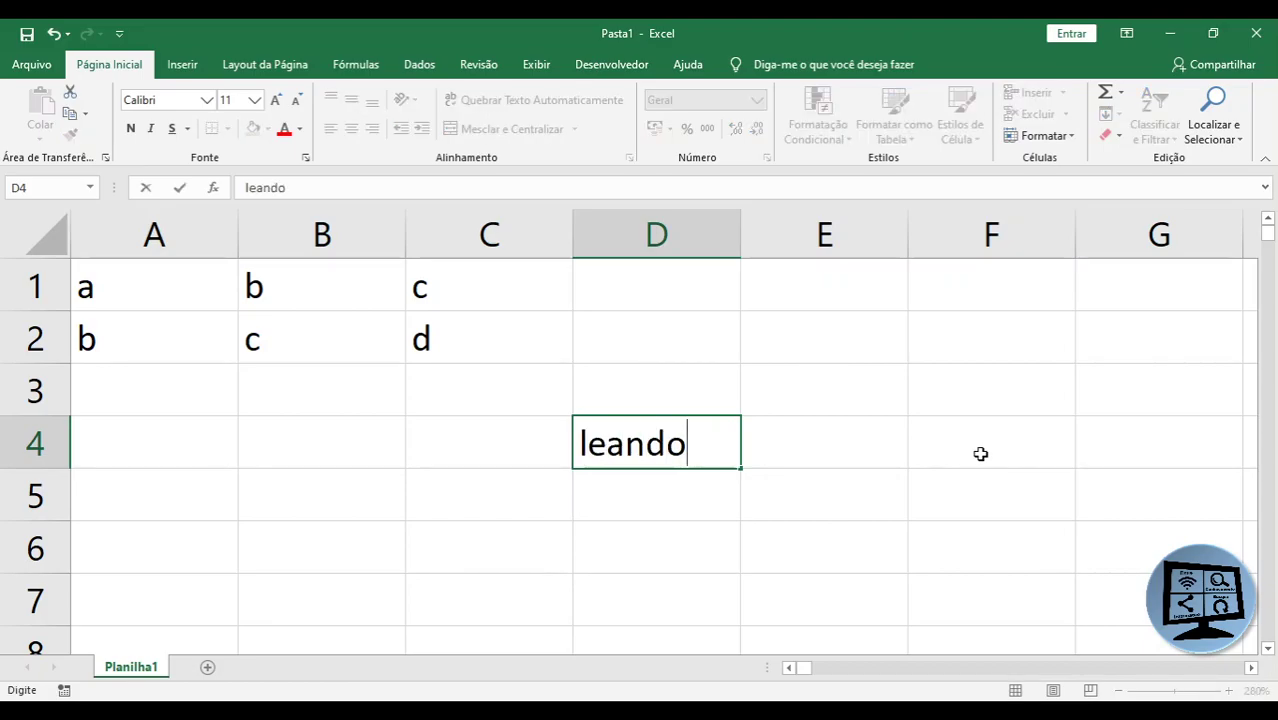
pyautogui.press('BackSpace')
pyautogui.write('ro')
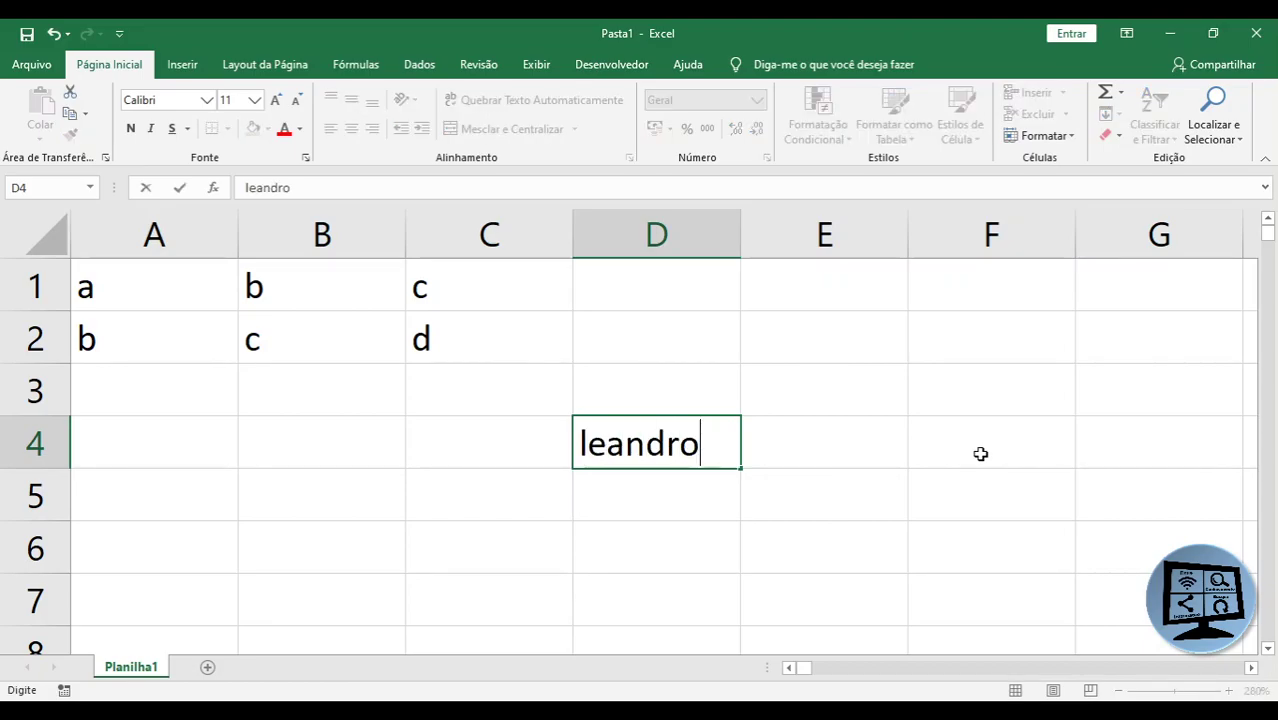
pyautogui.press('Return')
pyautogui.click(625, 452)
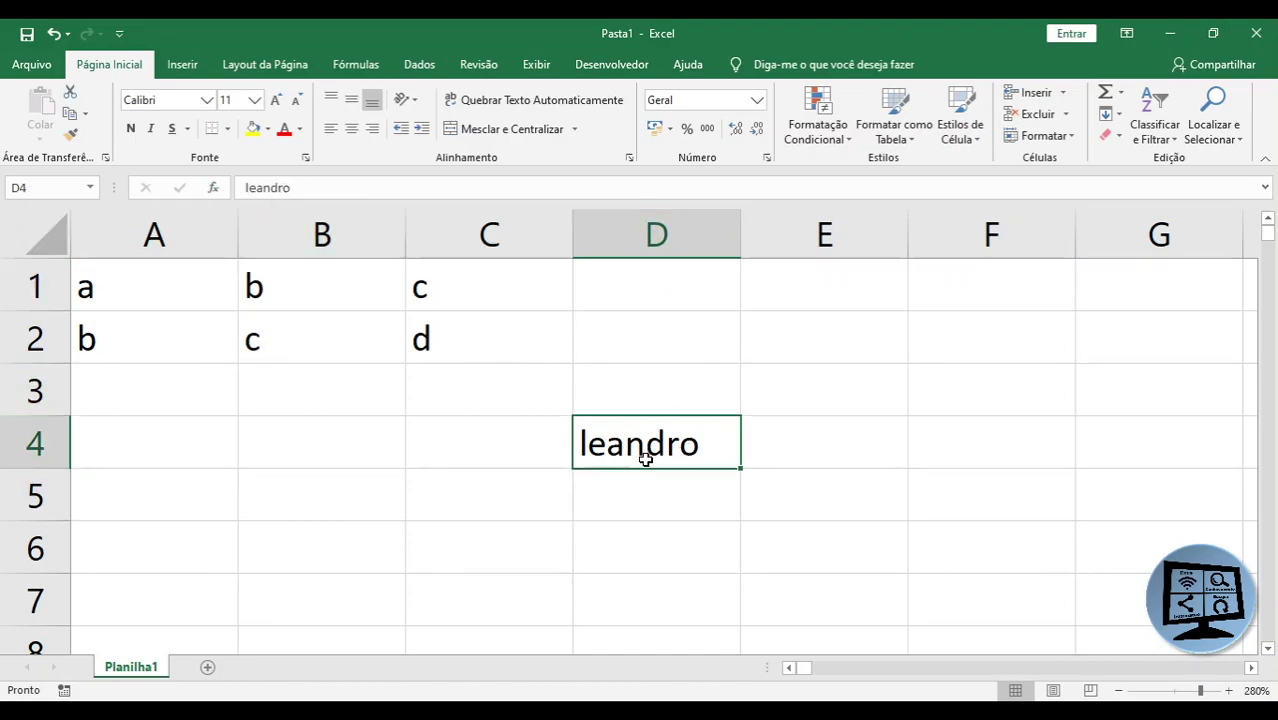
pyautogui.click(502, 444)
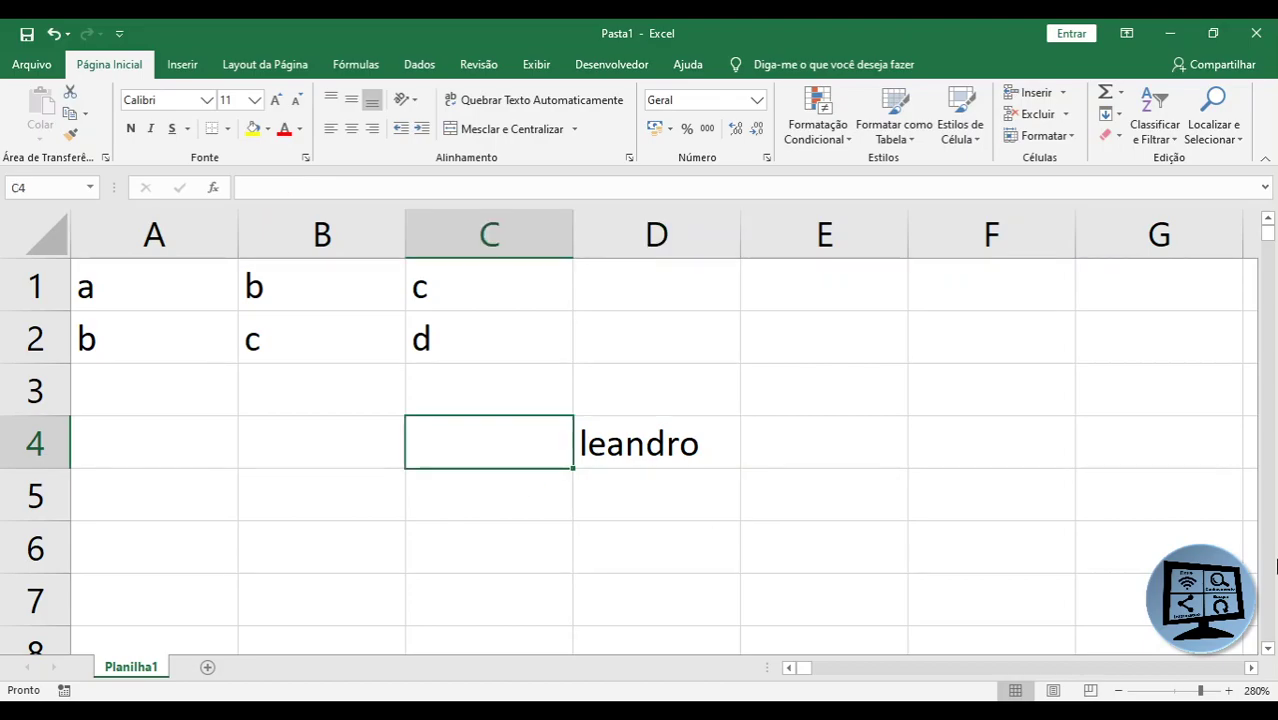
pyautogui.write('leandro')
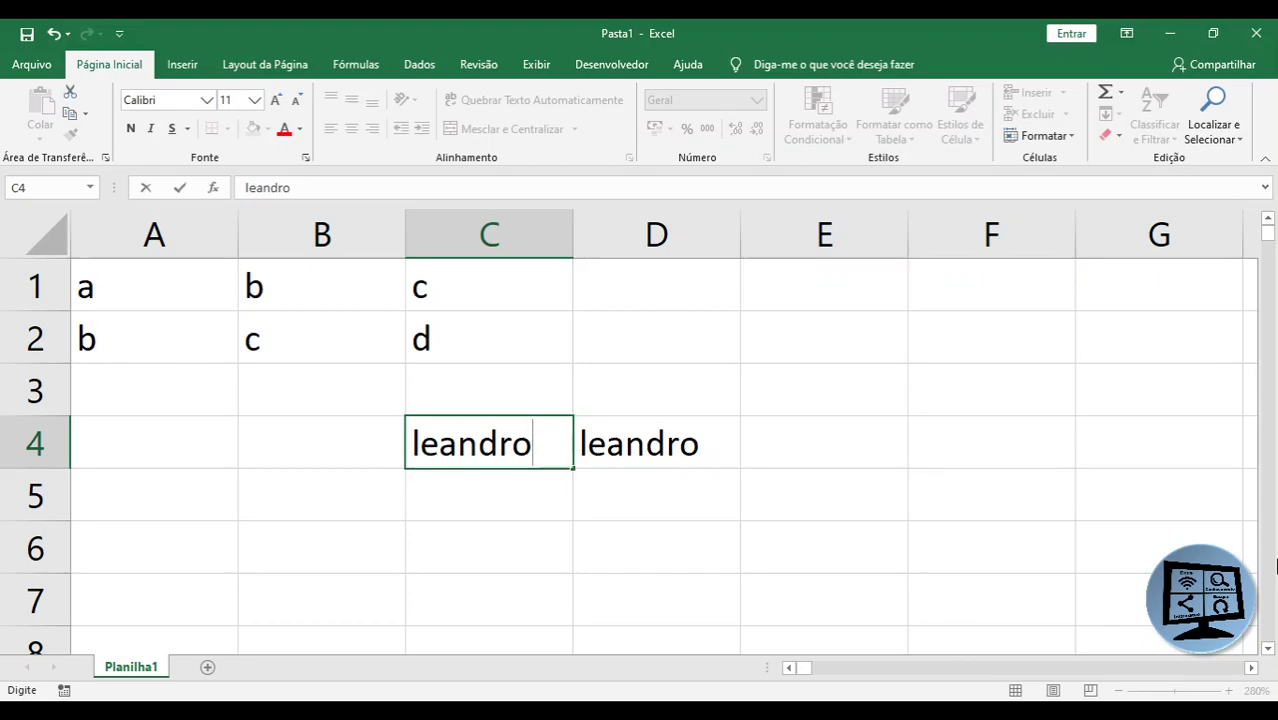
pyautogui.press('Escape')
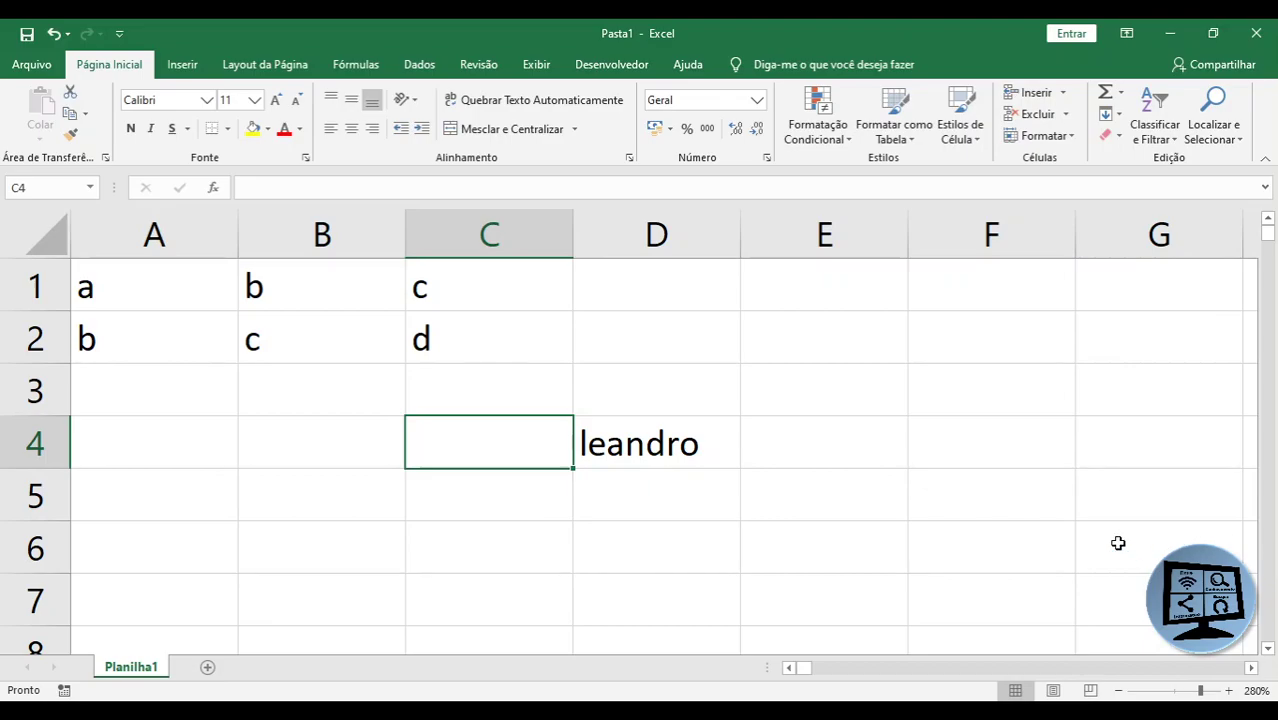
# Link cell B4 to the name's cell with the formula =D4
pyautogui.click(398, 434)
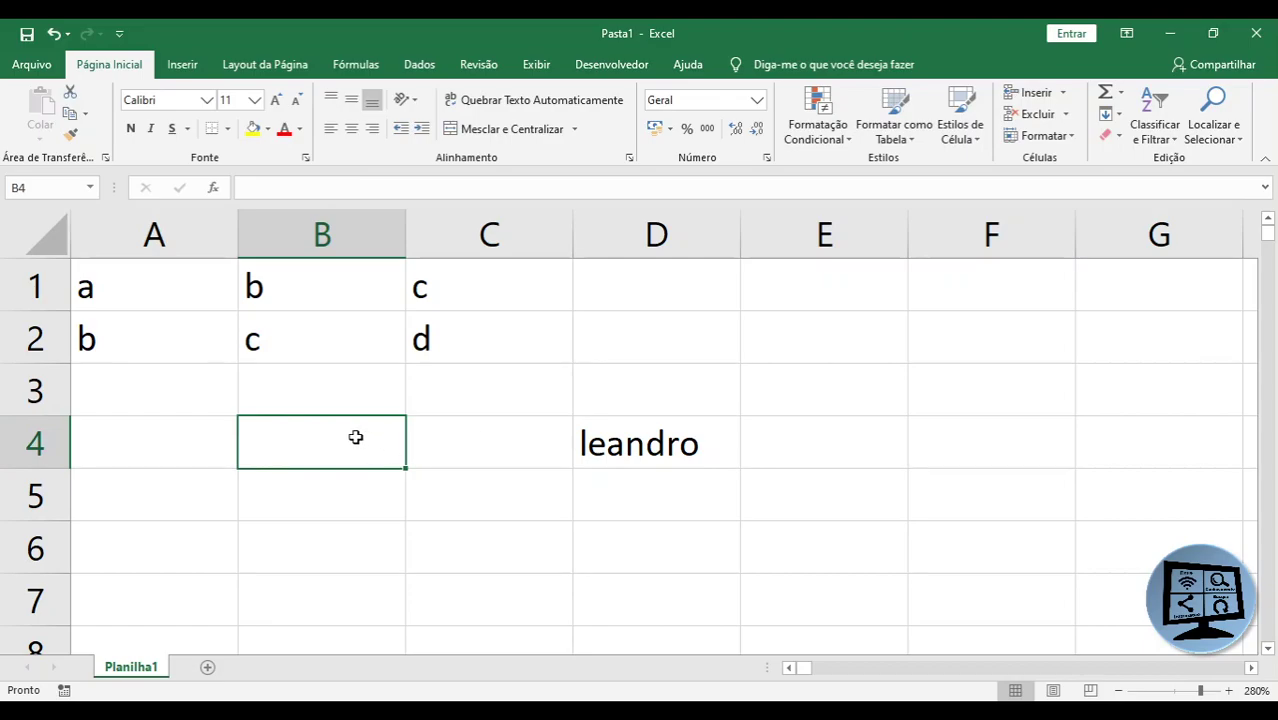
pyautogui.write('=')
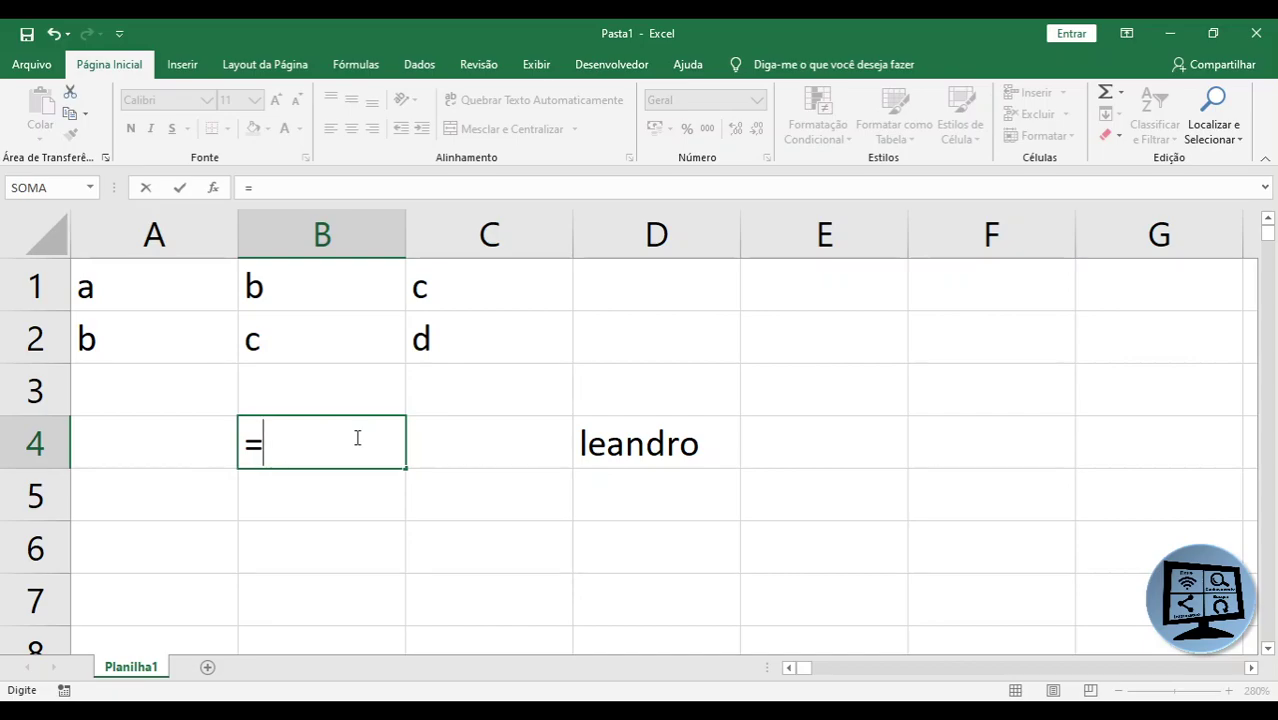
pyautogui.click(648, 444)
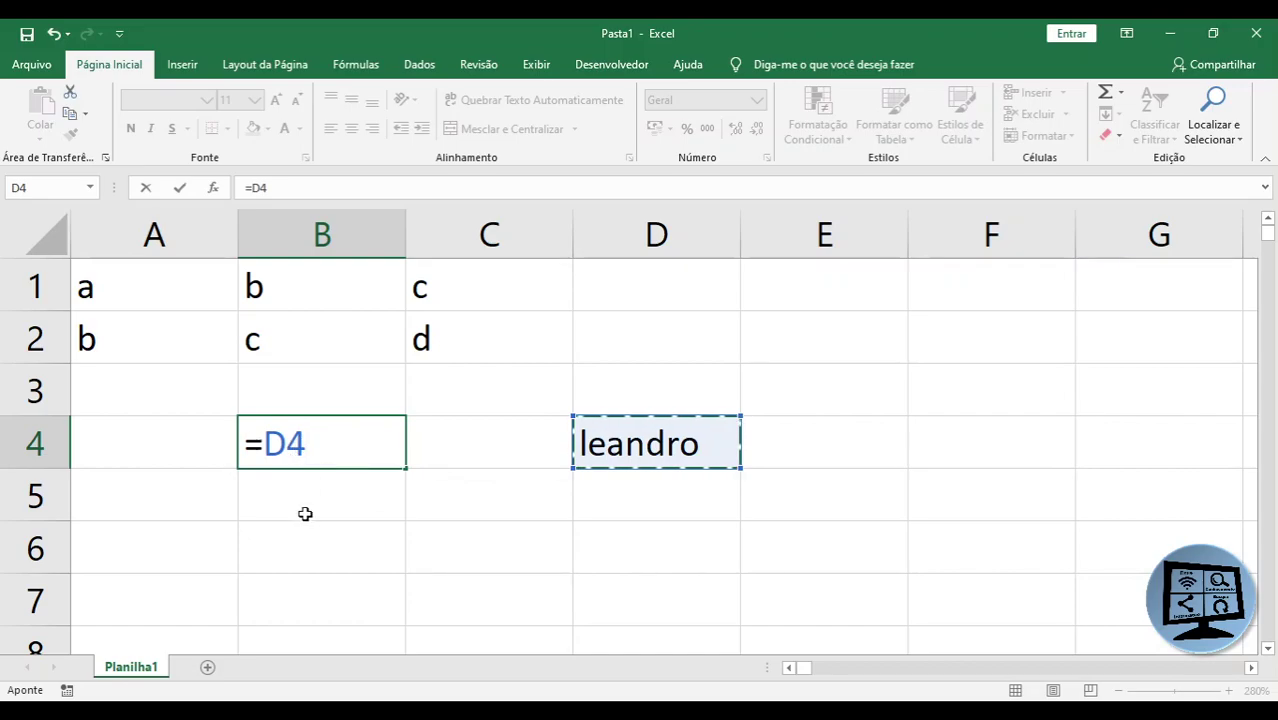
pyautogui.press('Return')
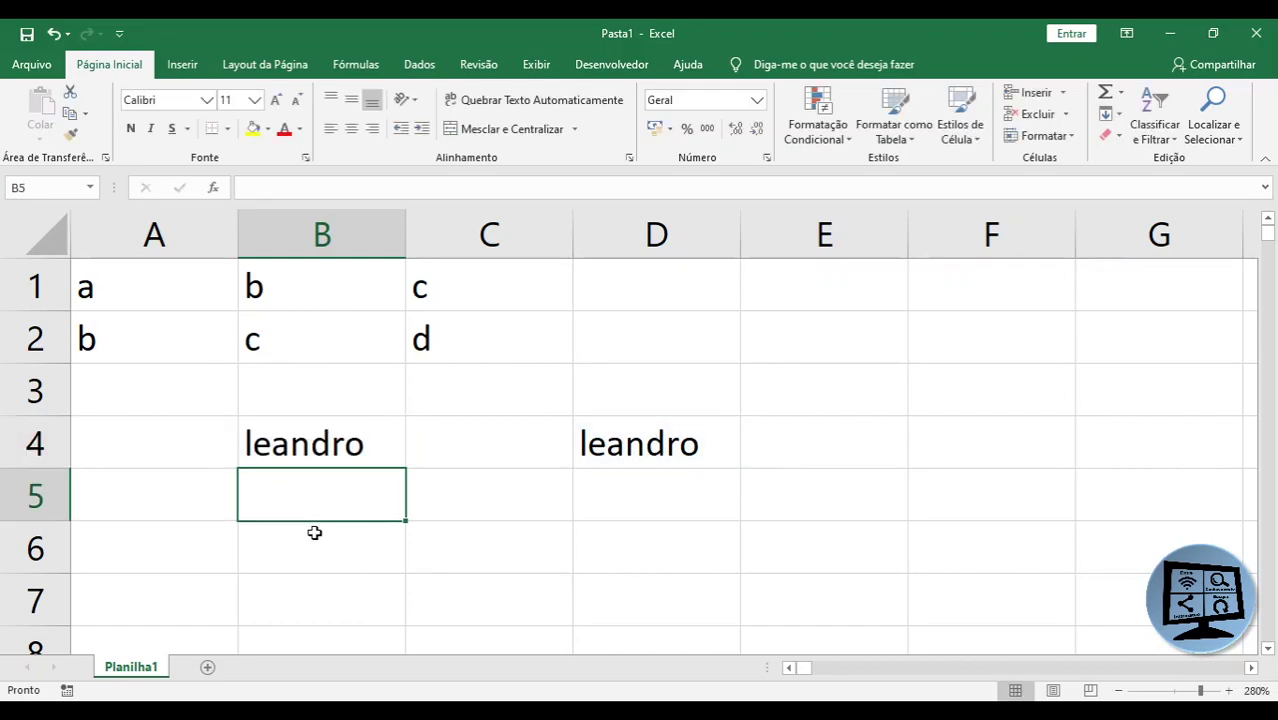
# Compare the plain text in D4 with the formula in B4 and examine the cell reference it uses
pyautogui.click(671, 428)
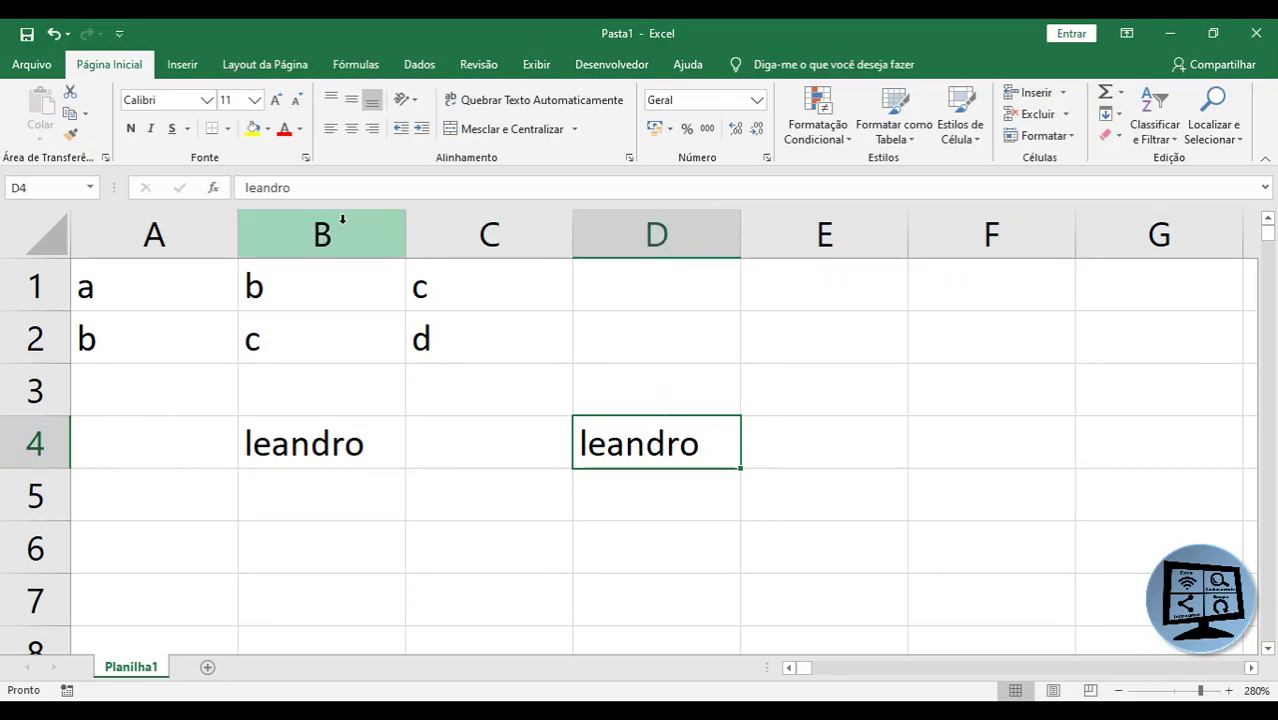
pyautogui.doubleClick(341, 444)
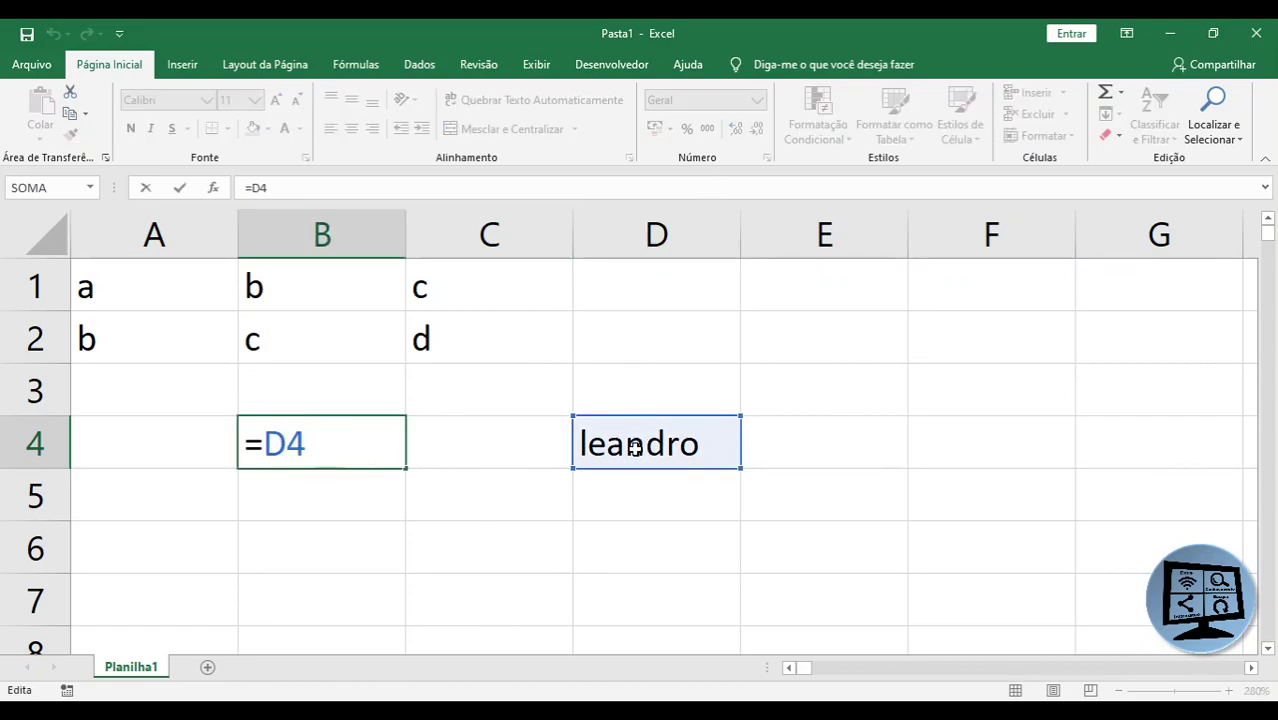
pyautogui.moveTo(319, 443); pyautogui.dragTo(275, 442)
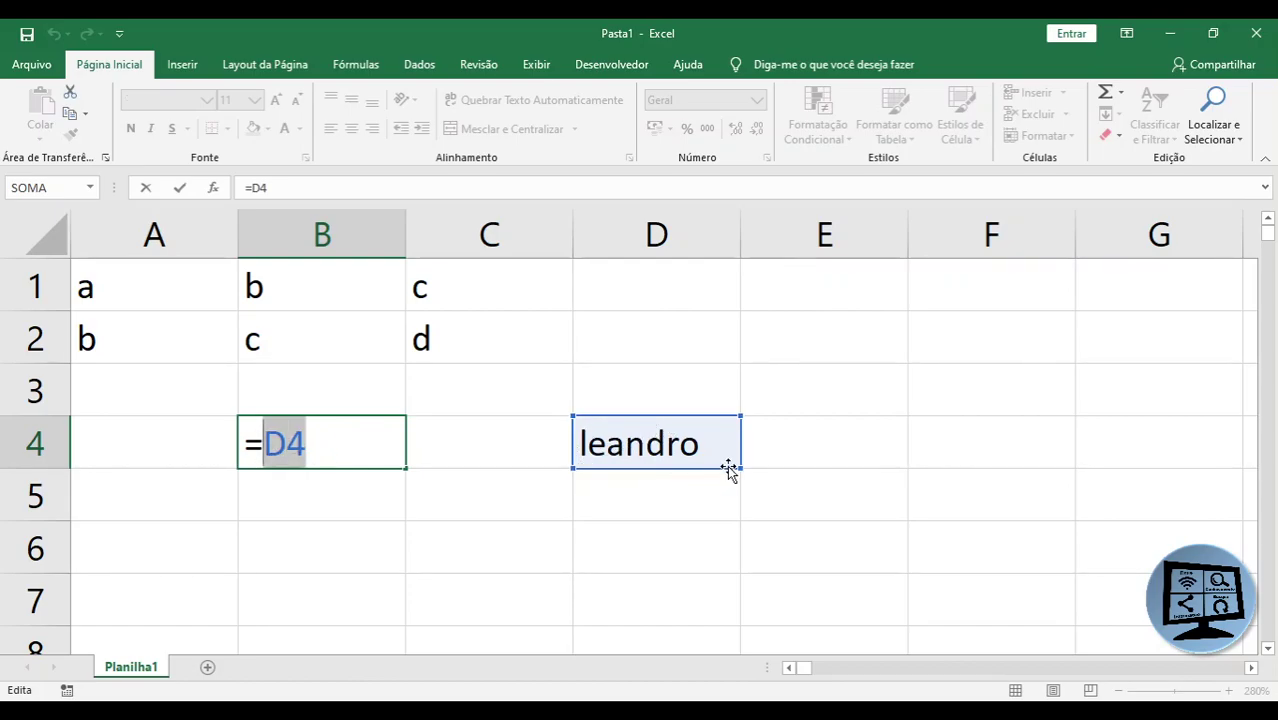
pyautogui.press('Return')
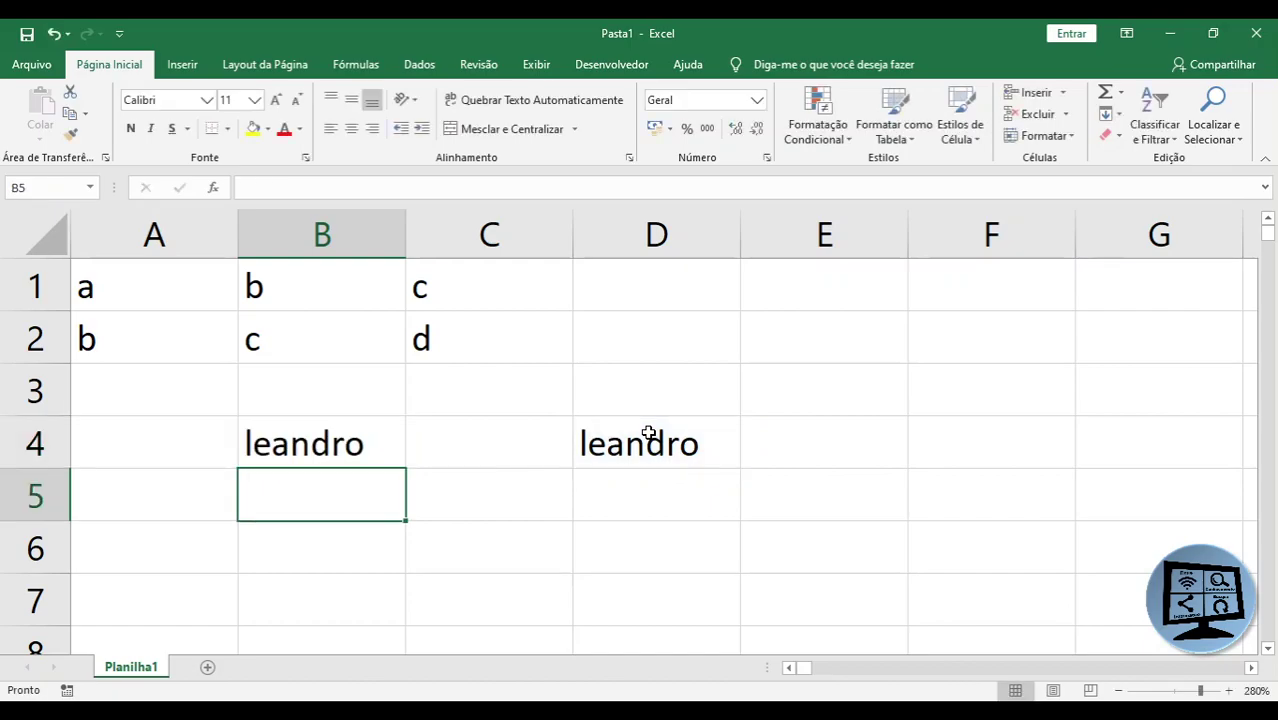
# Enter the numbers 1 in cell E4 and 2 in cell E5
pyautogui.click(808, 440)
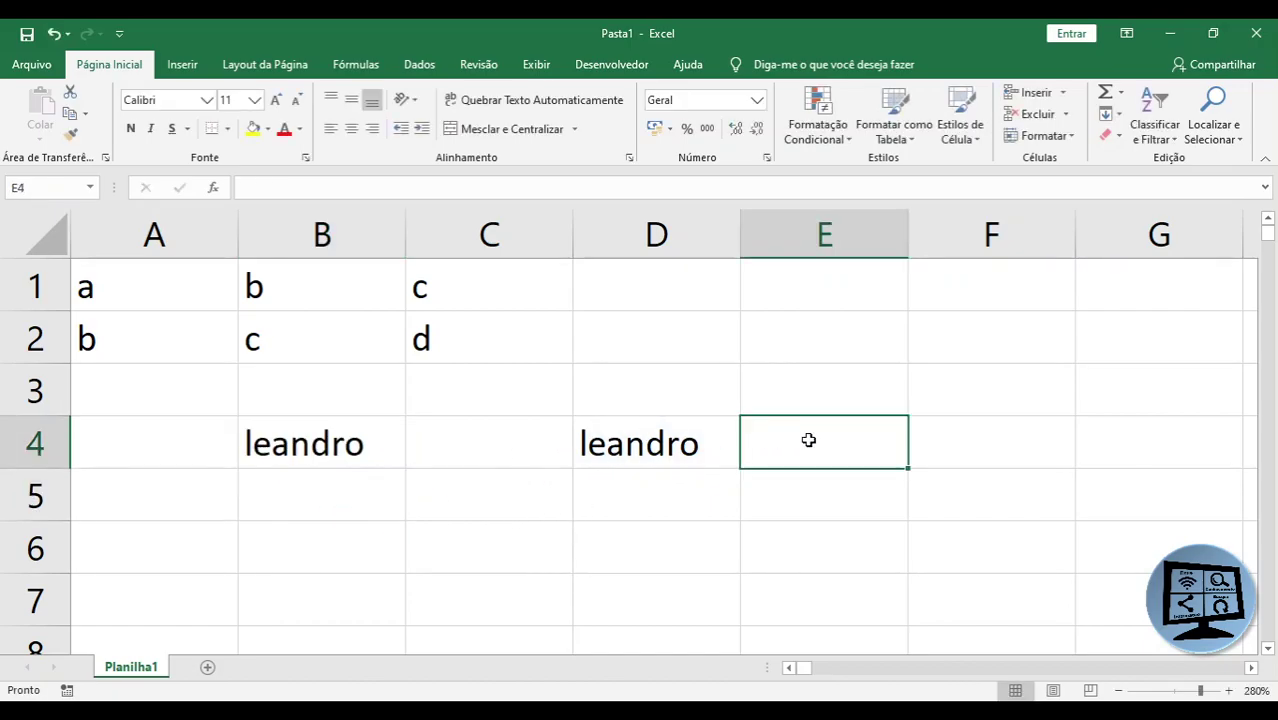
pyautogui.write('1')
pyautogui.press('Return')
pyautogui.write('2')
pyautogui.press('Return')
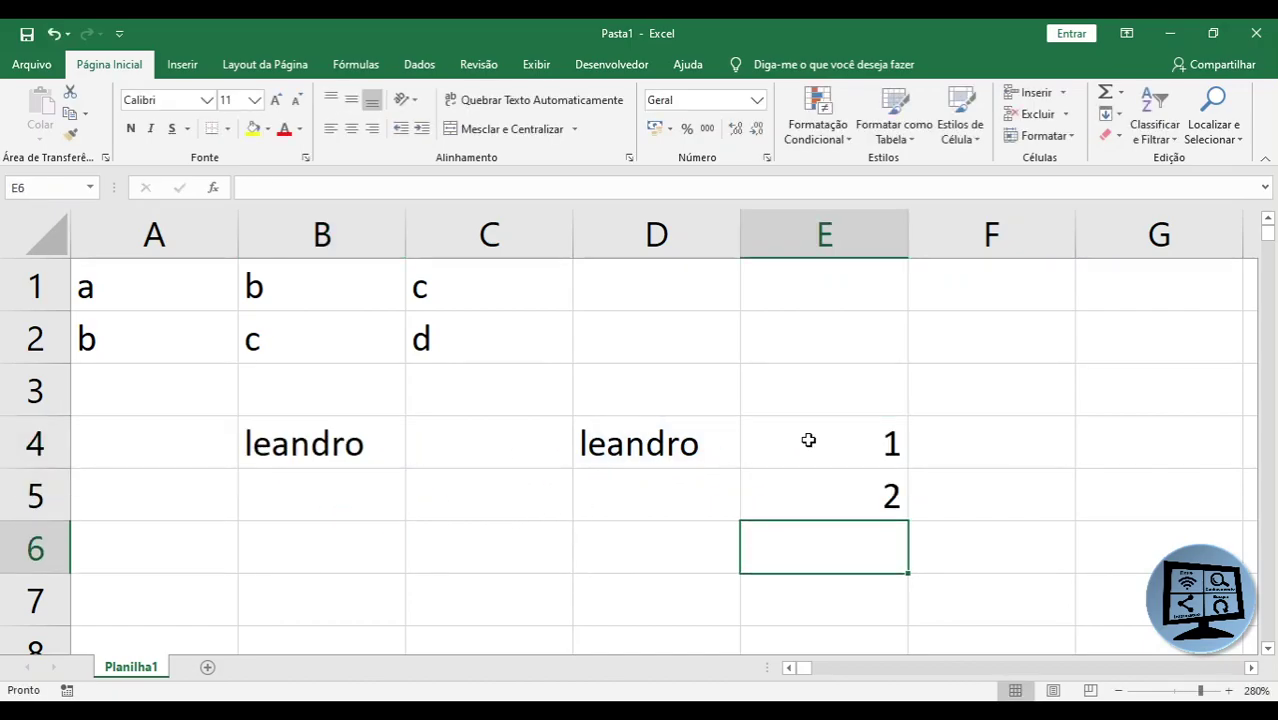
# Add the two numbers in cell E6 with the formula =E4+E5
pyautogui.write('=')
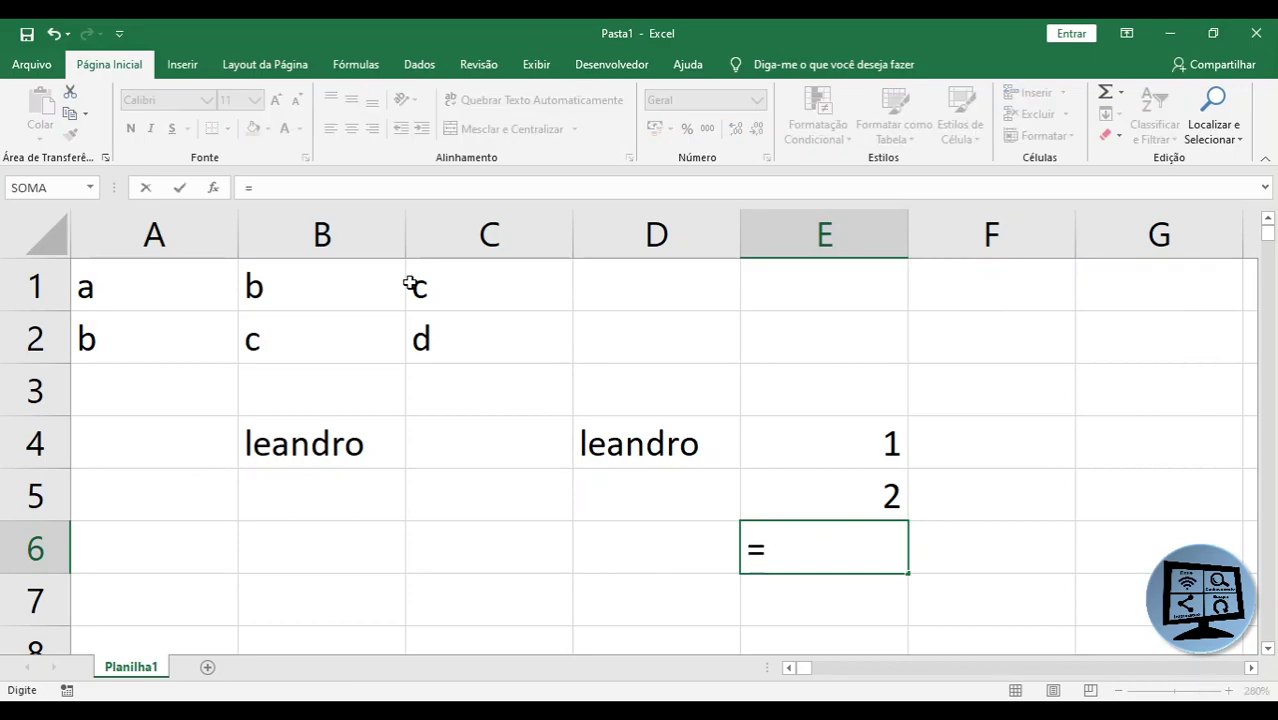
pyautogui.click(836, 445)
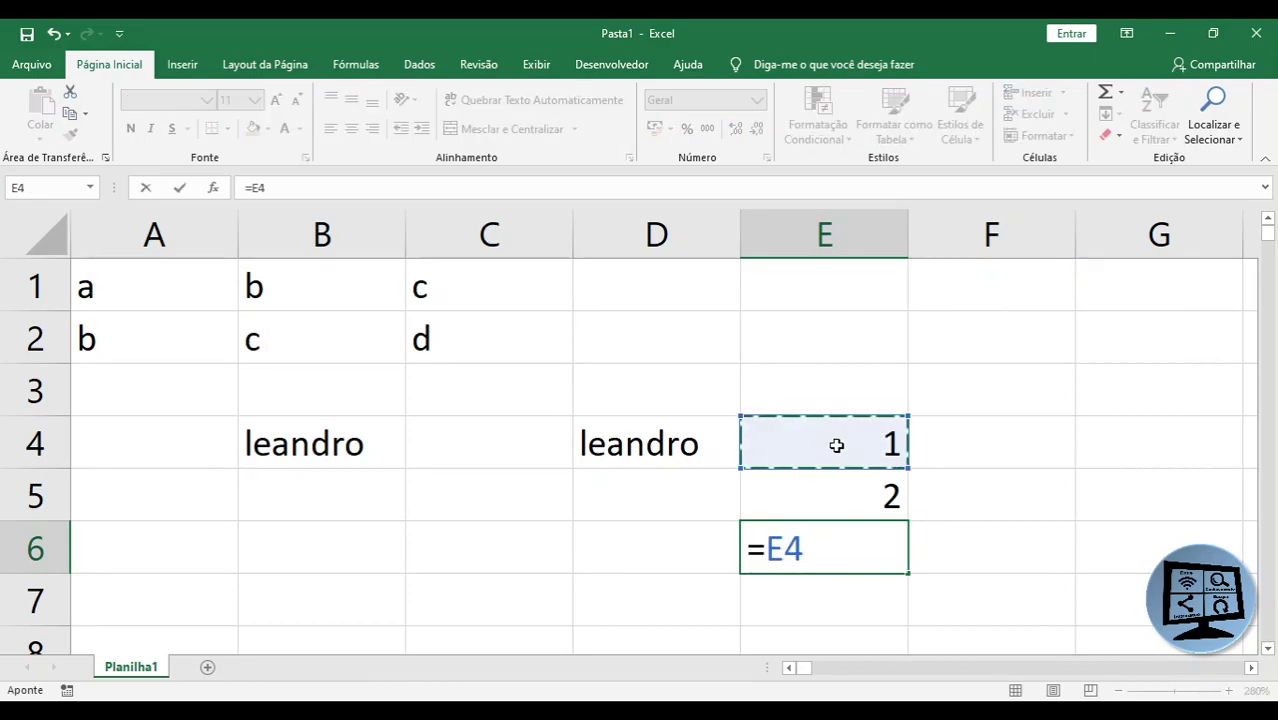
pyautogui.write('+')
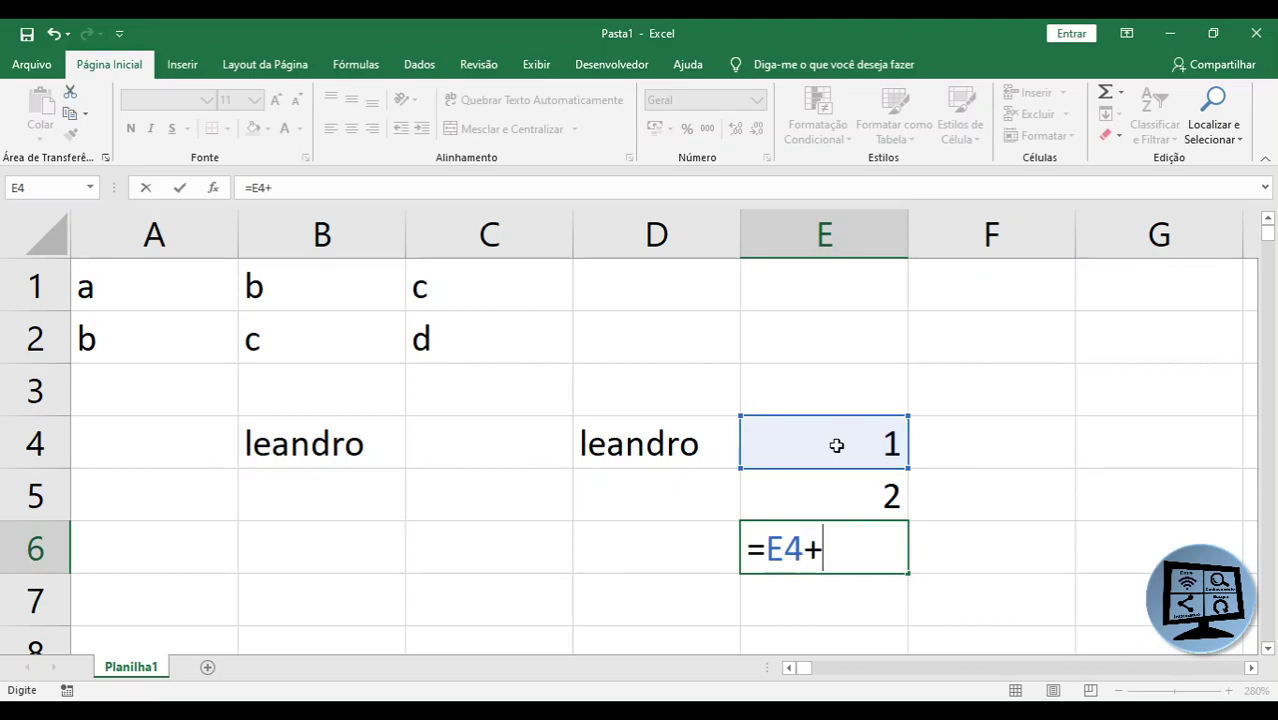
pyautogui.click(869, 492)
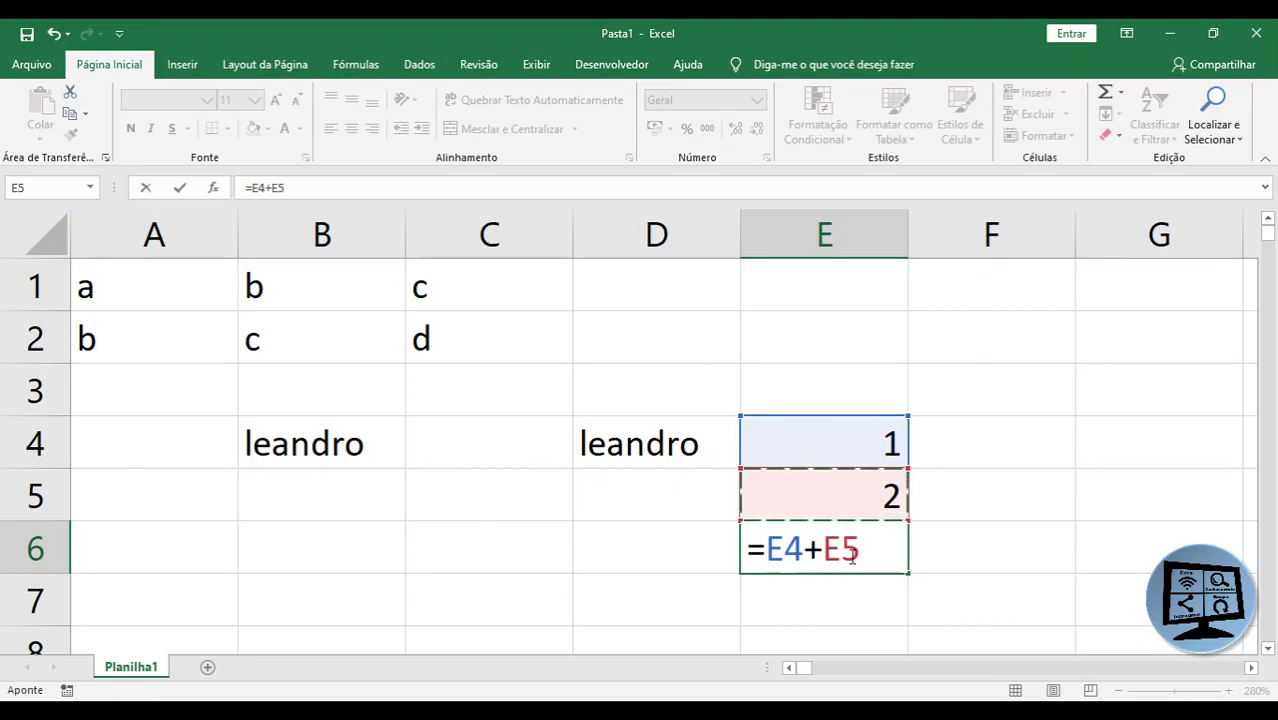
pyautogui.moveTo(860, 548); pyautogui.dragTo(833, 547)
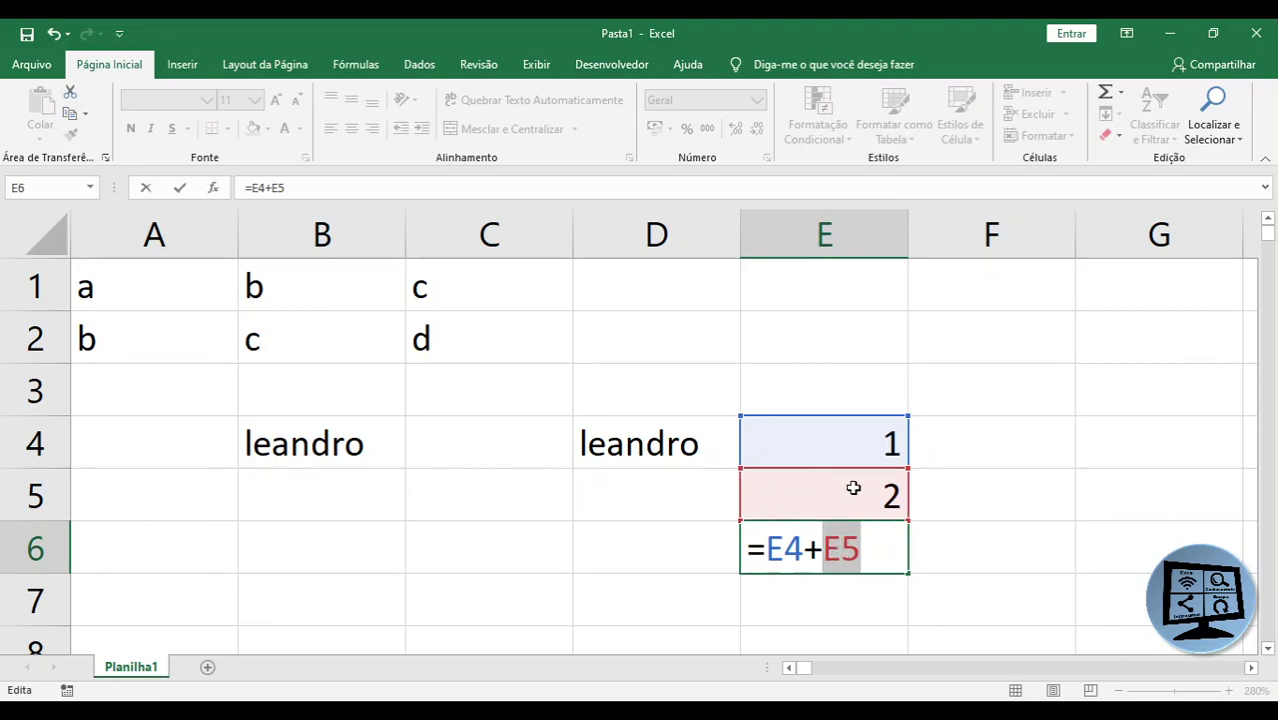
pyautogui.press('Return')
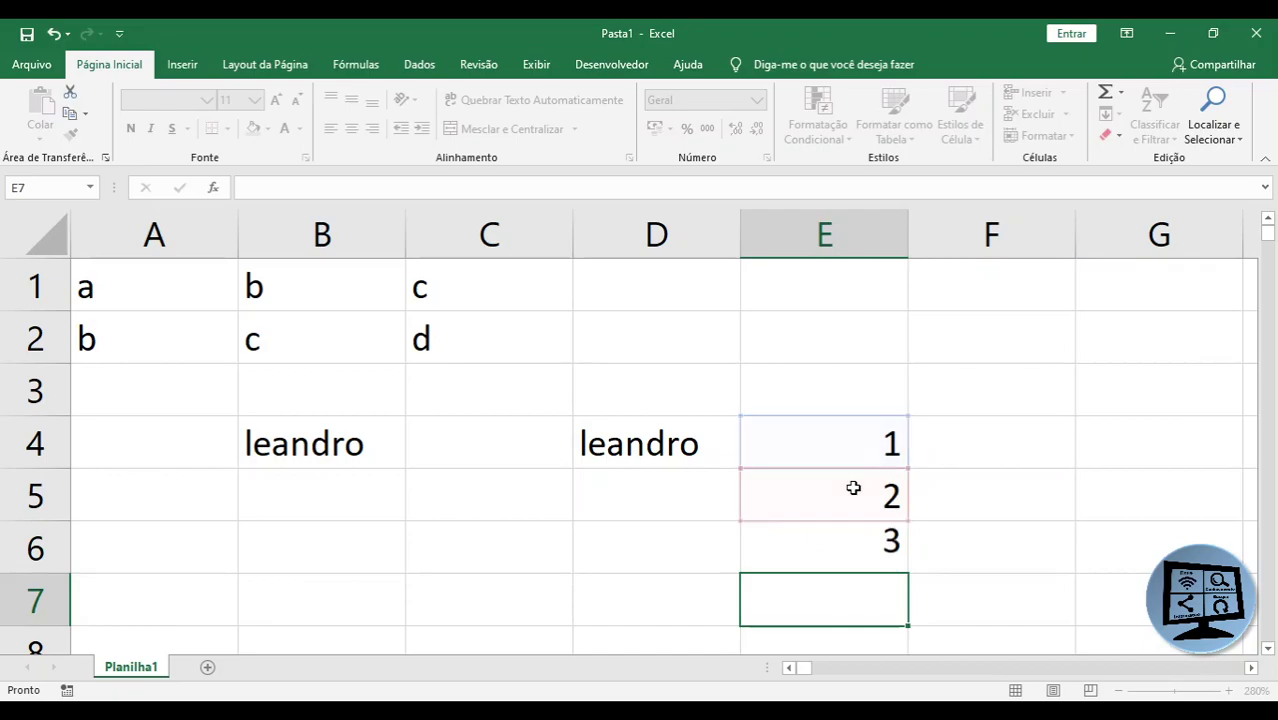
# Inspect the addition formula in cell E6 and the cells it references
pyautogui.click(824, 543)
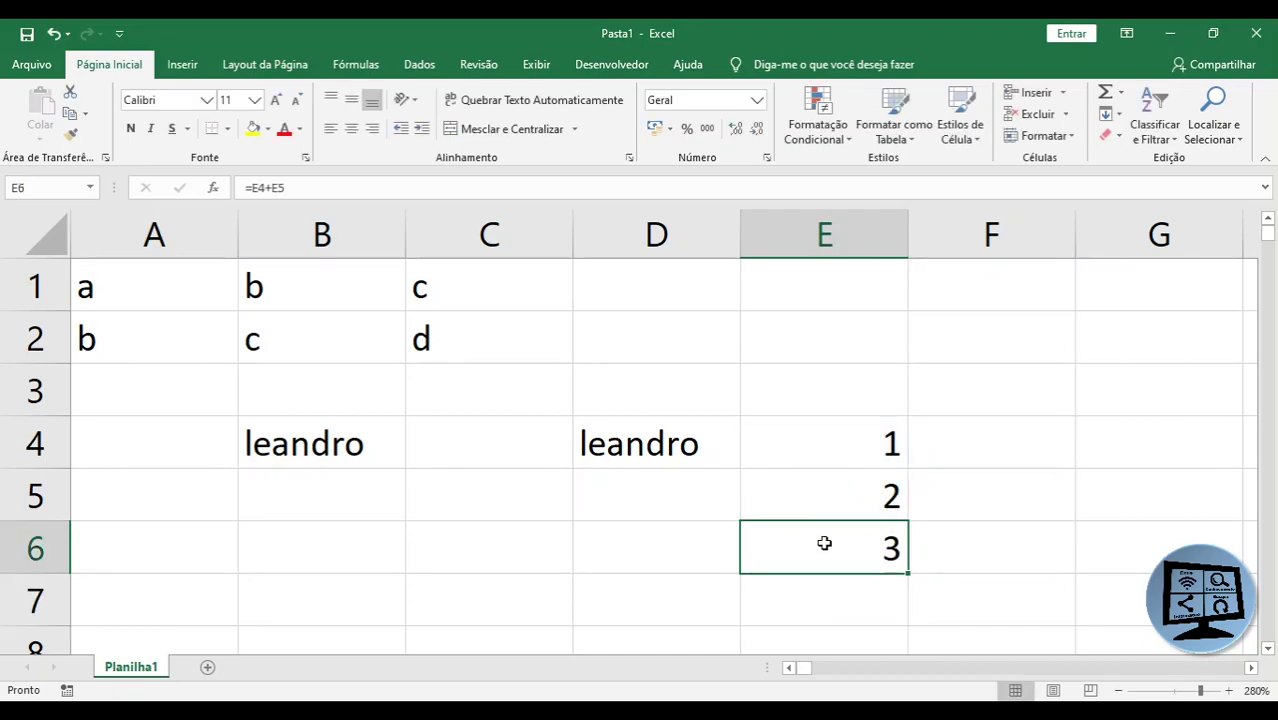
pyautogui.doubleClick(824, 545)
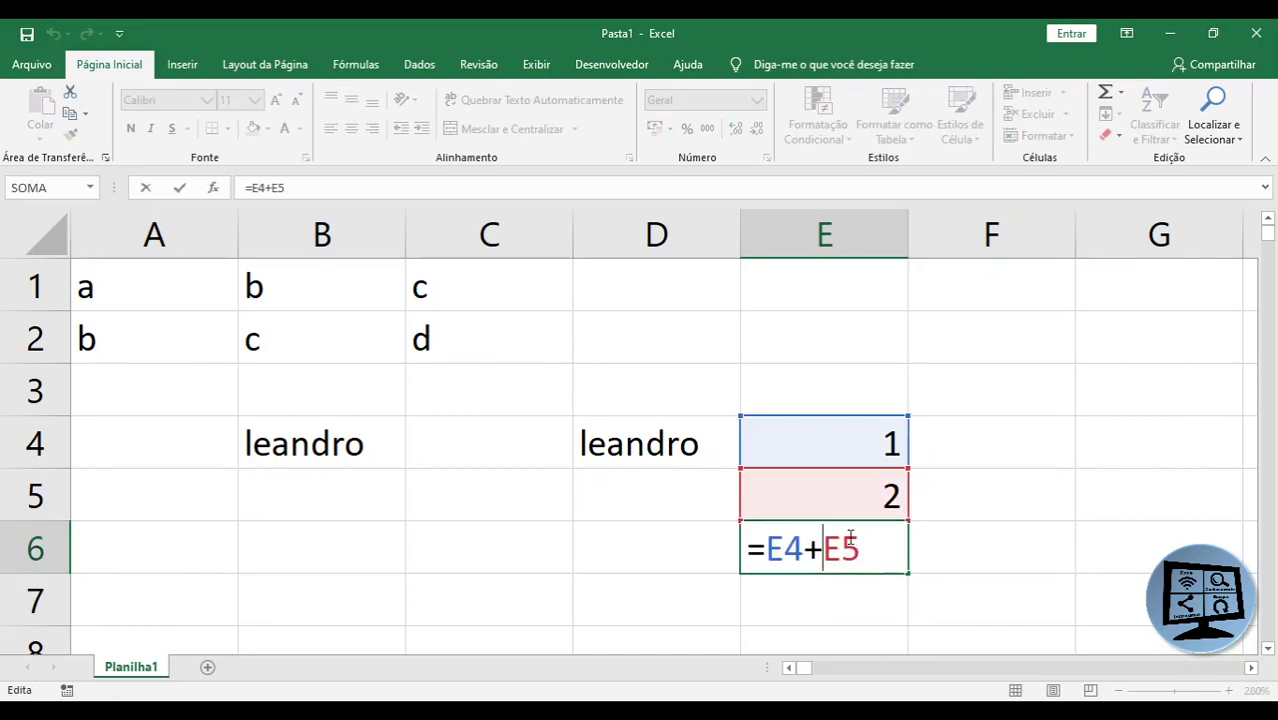
pyautogui.press('Return')
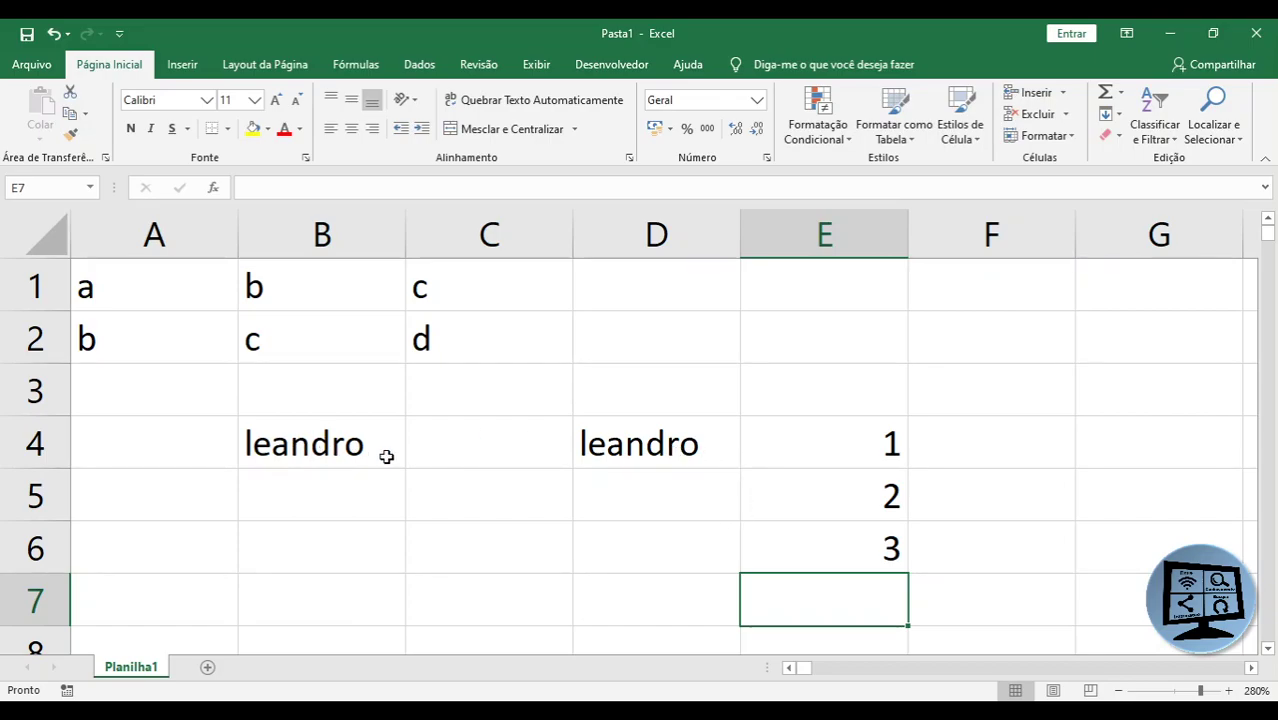
# Replace the text in cell D4 with BRASIL, leaving D5 empty
pyautogui.click(599, 445)
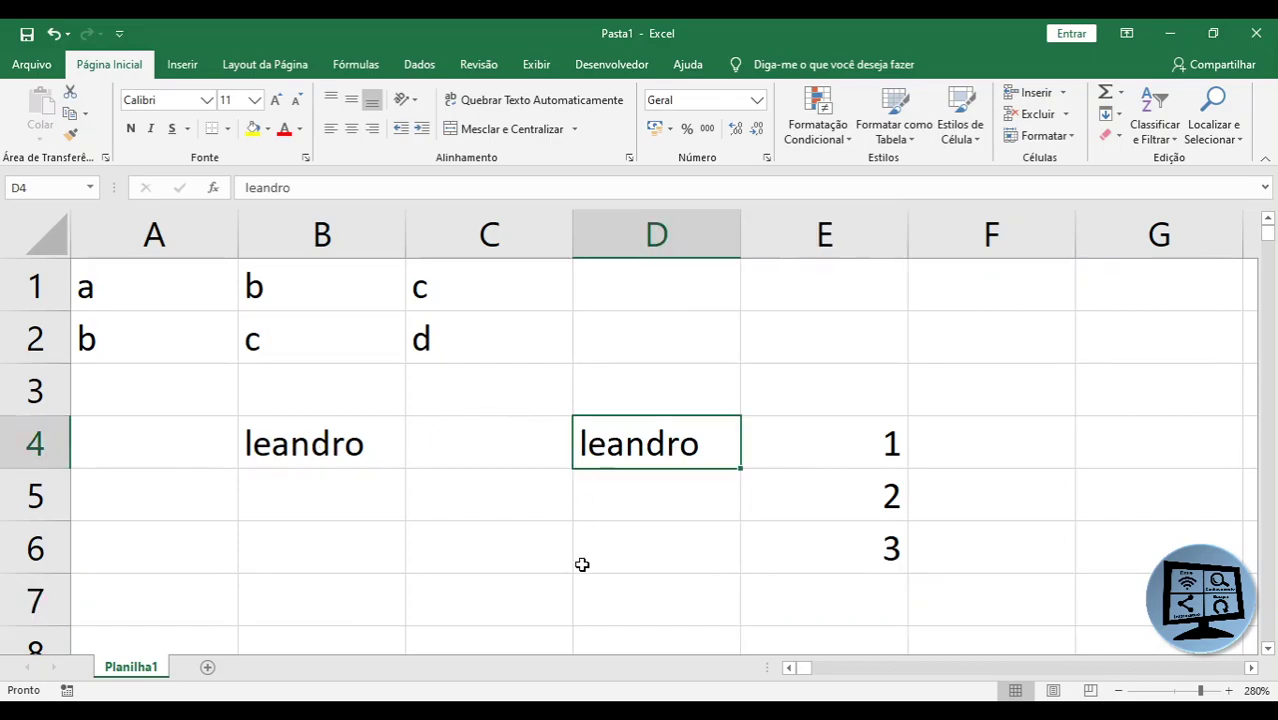
pyautogui.write('BRASIL')
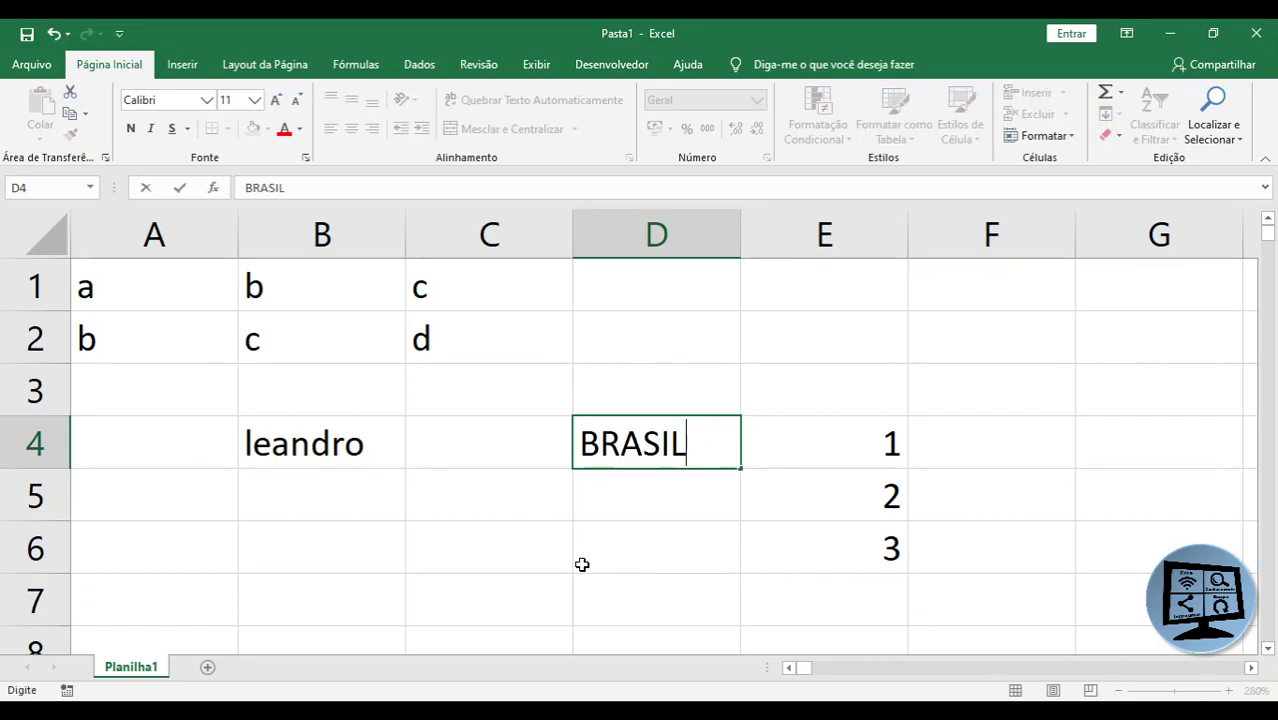
pyautogui.press('Return')
pyautogui.write(']')
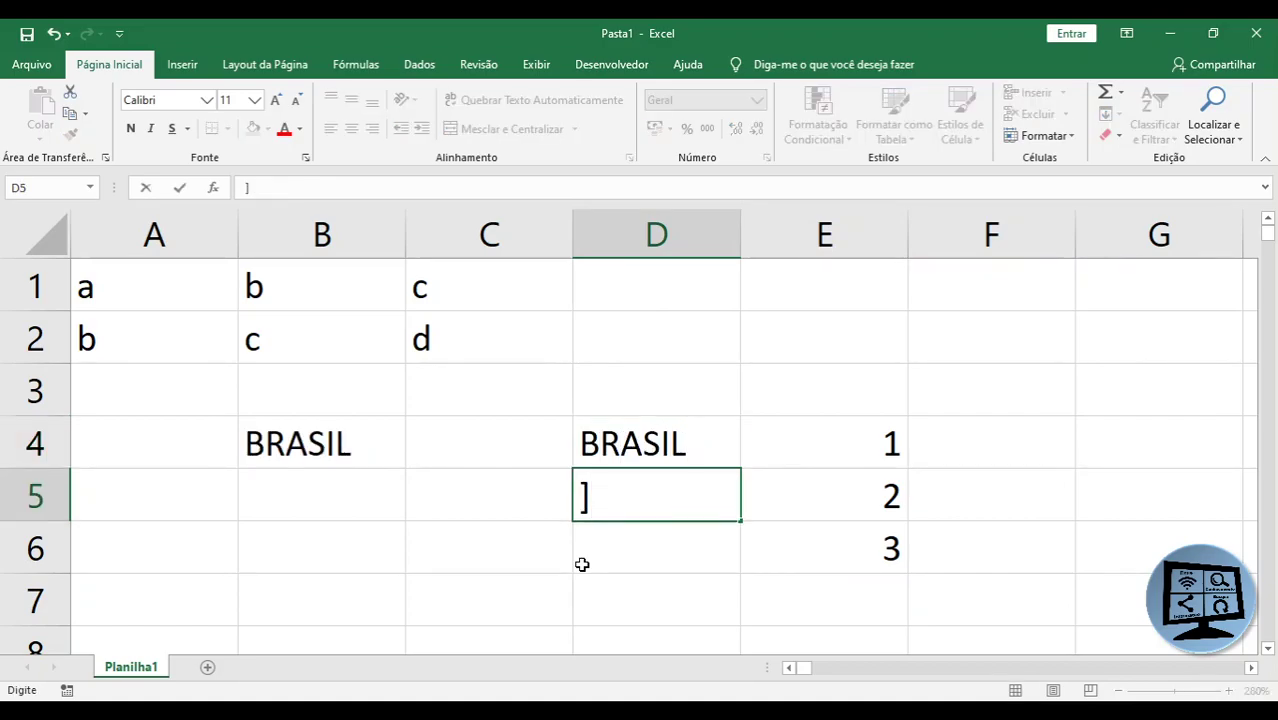
pyautogui.press('BackSpace')
pyautogui.click(582, 562)
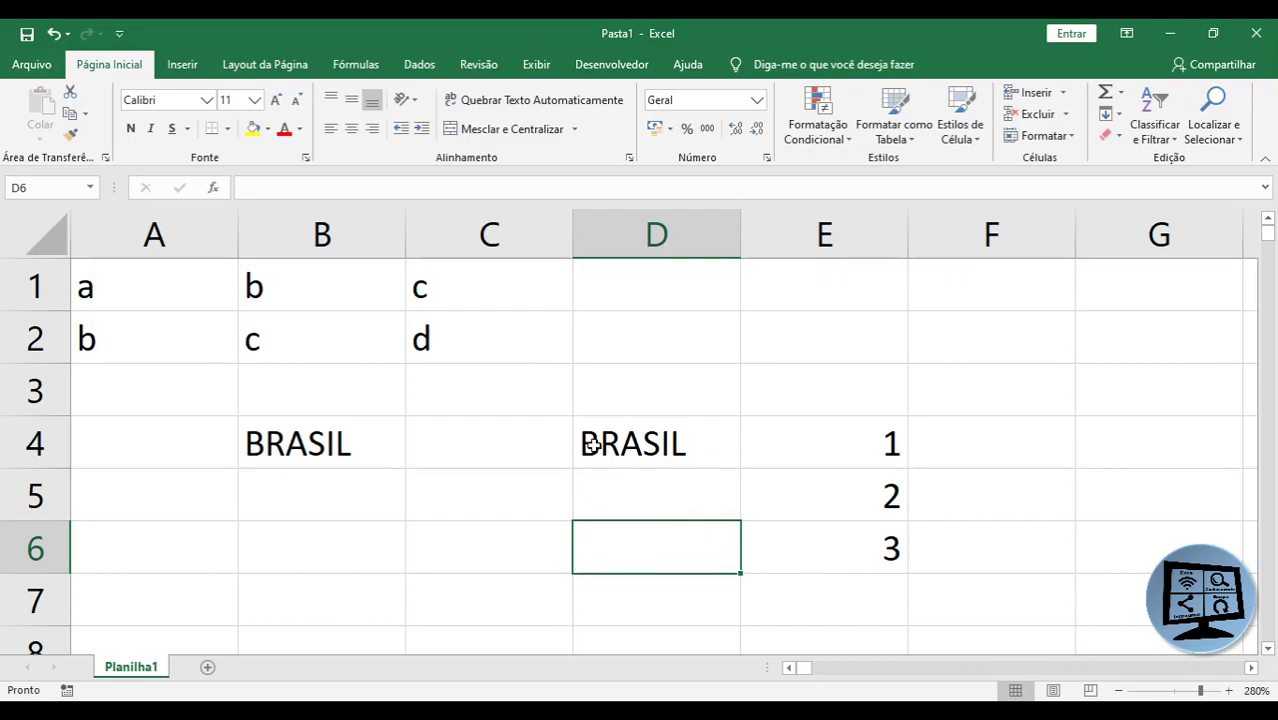
# Compare the formula bar contents of D4, the linked cell B4, the number in E4 and the sum in E6
pyautogui.click(592, 445)
pyautogui.click(277, 438)
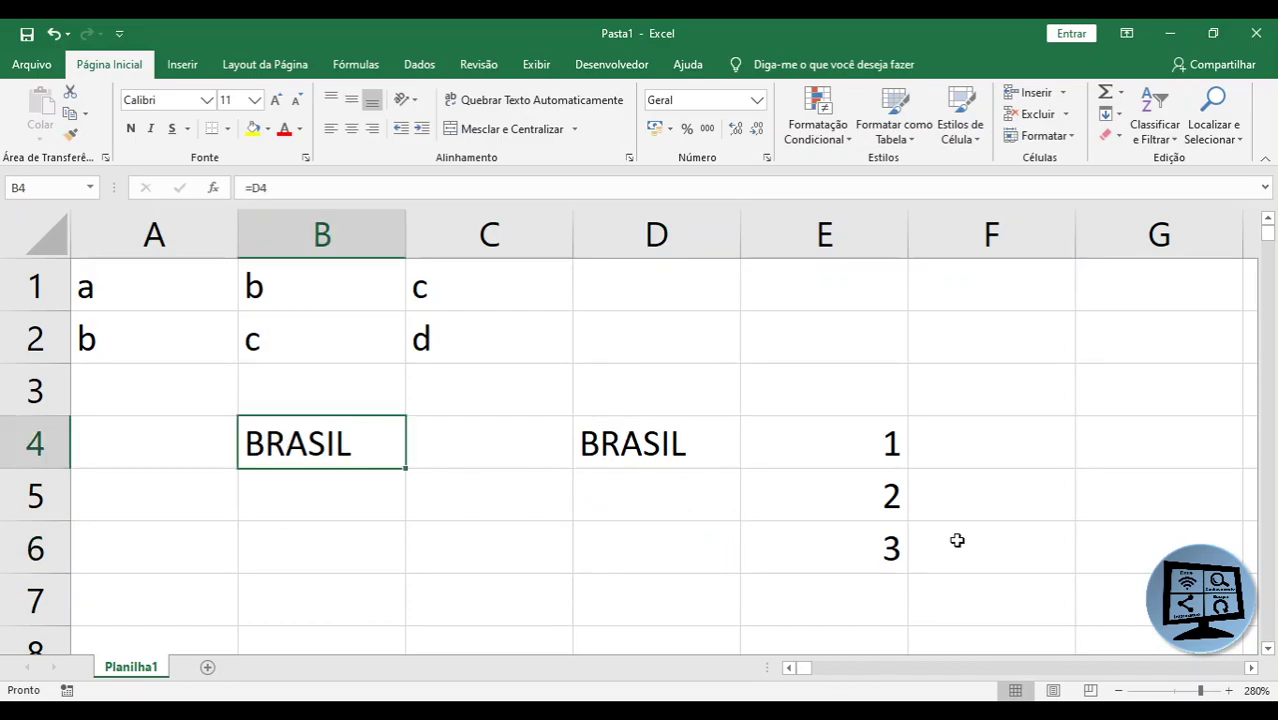
pyautogui.click(873, 440)
pyautogui.click(863, 550)
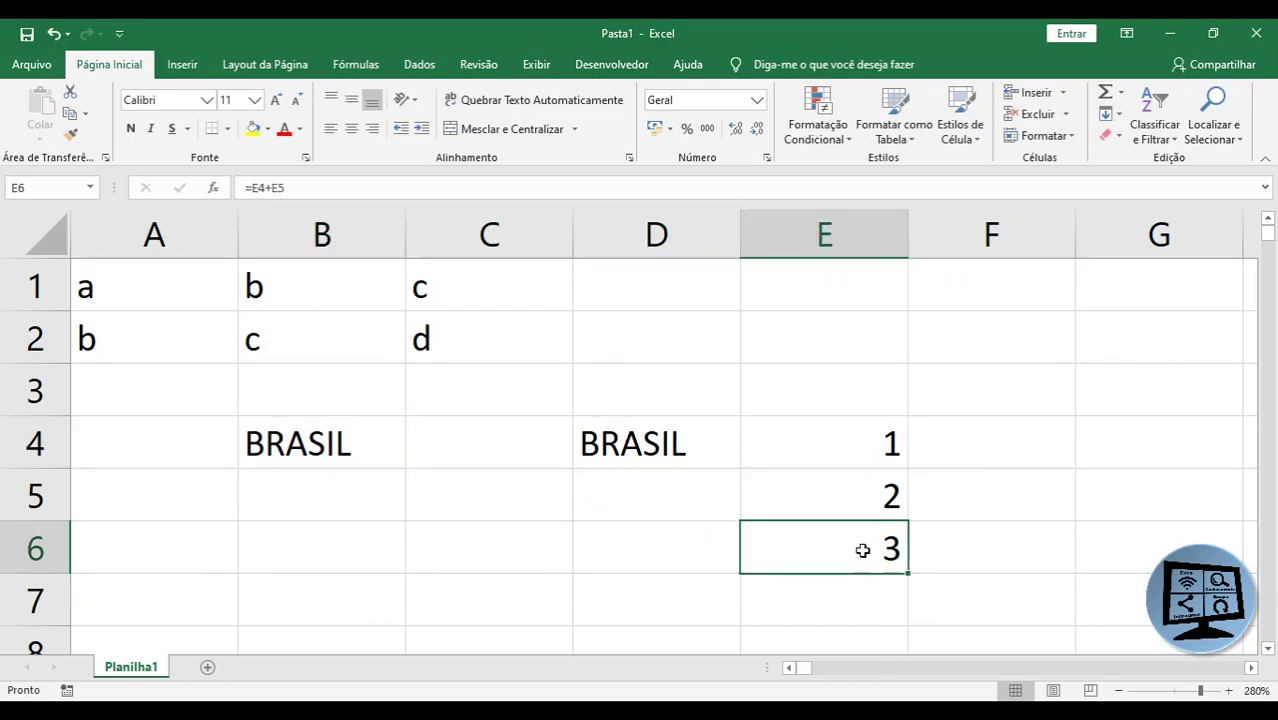
# Change the number in cell E4 to 5 and check the sum formula in E6
pyautogui.click(858, 424)
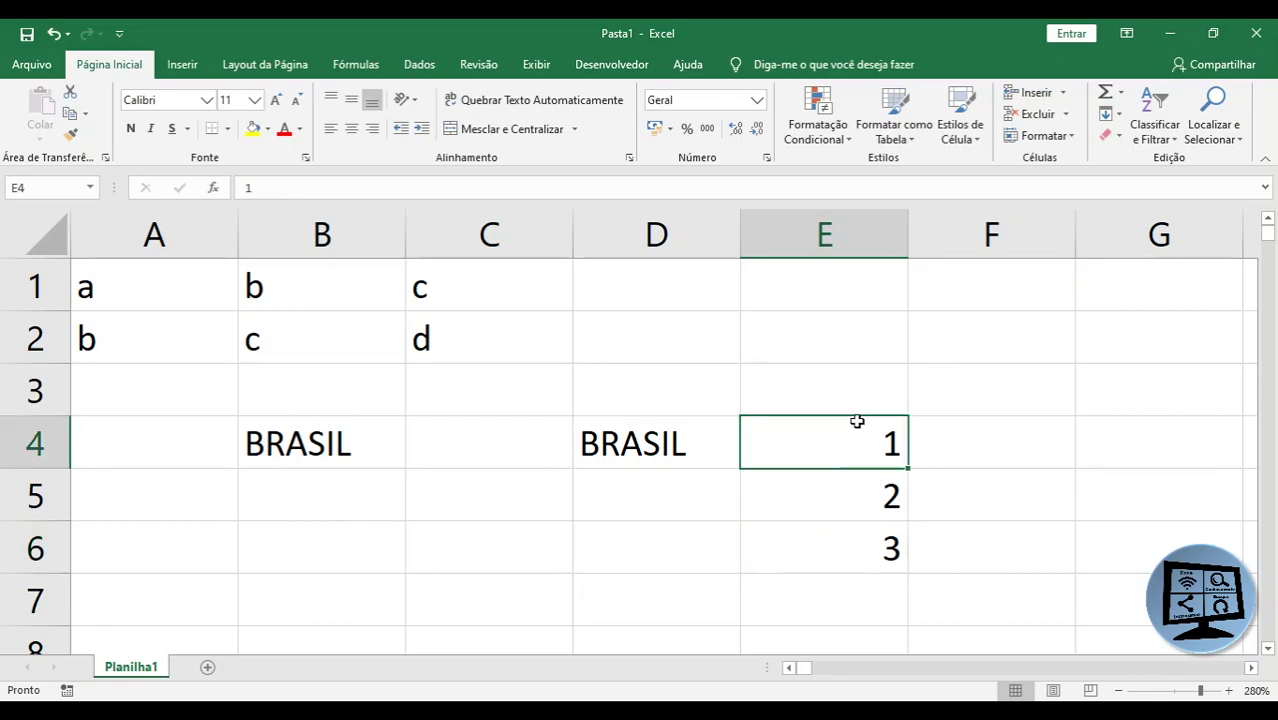
pyautogui.write('5')
pyautogui.press('Return')
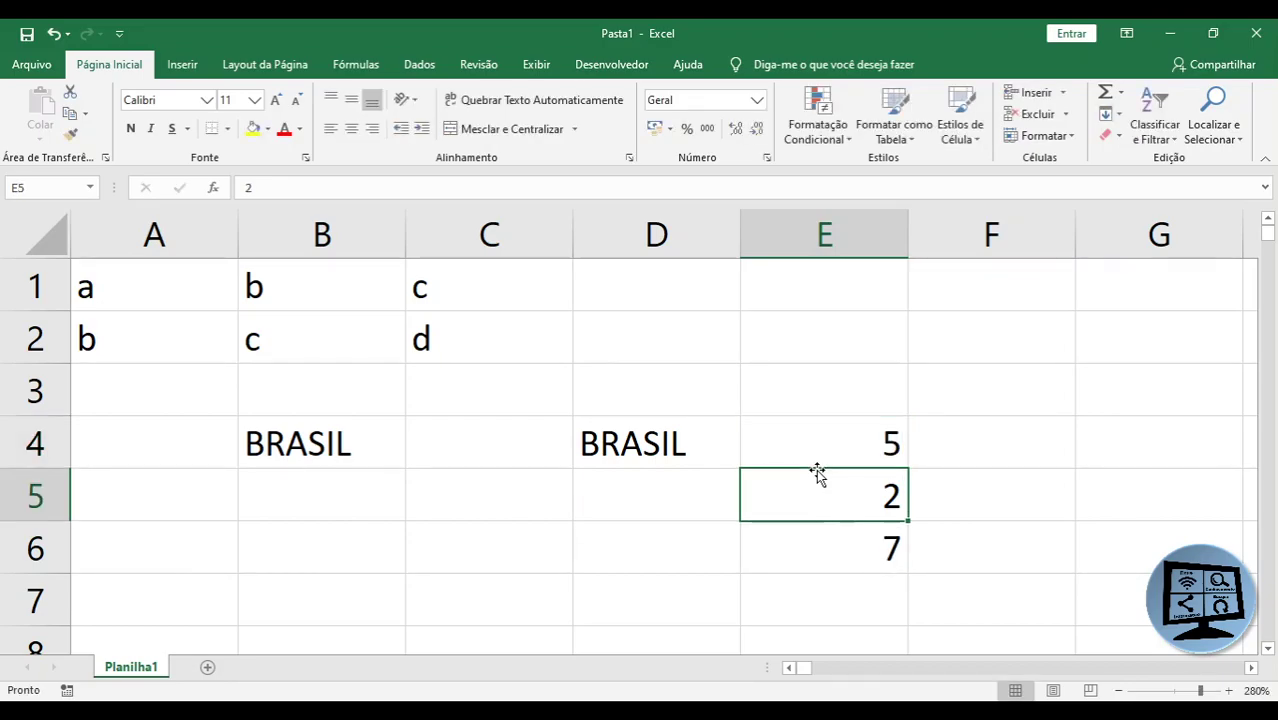
pyautogui.click(833, 530)
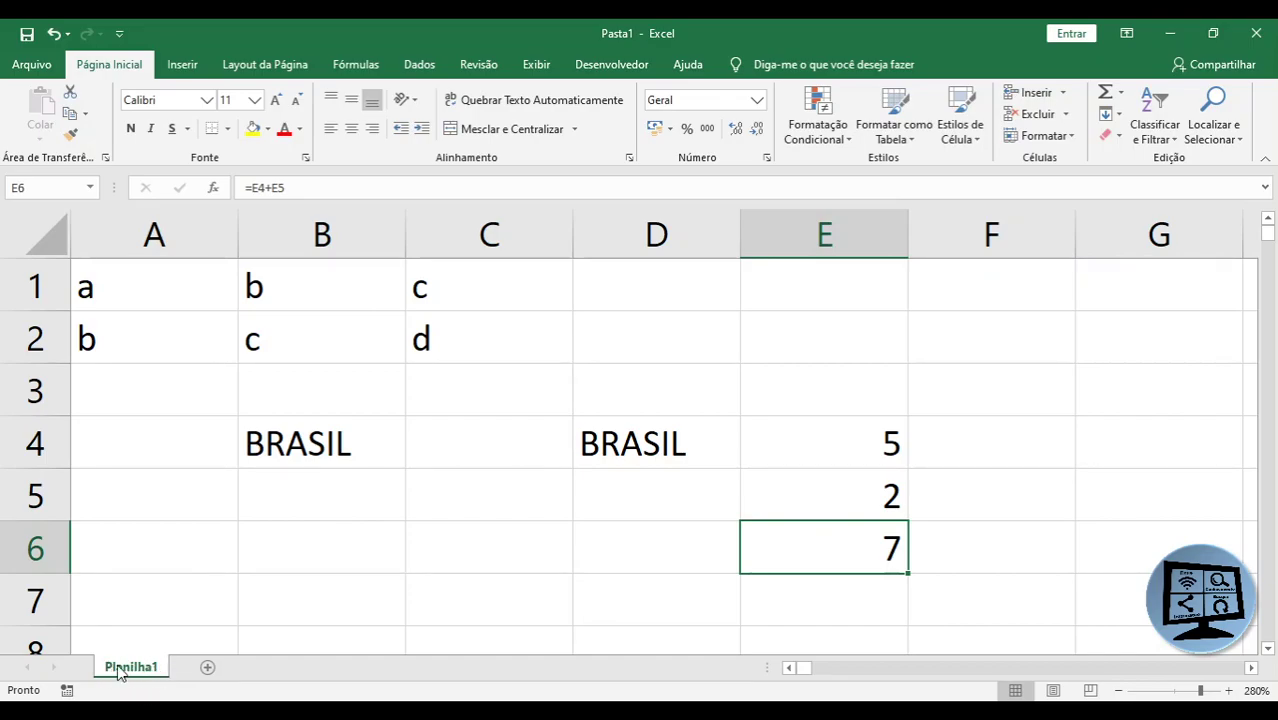
# Add two new worksheets, Planilha2 and Planilha3, and return to Planilha1
pyautogui.press('Left')
pyautogui.press('Left')
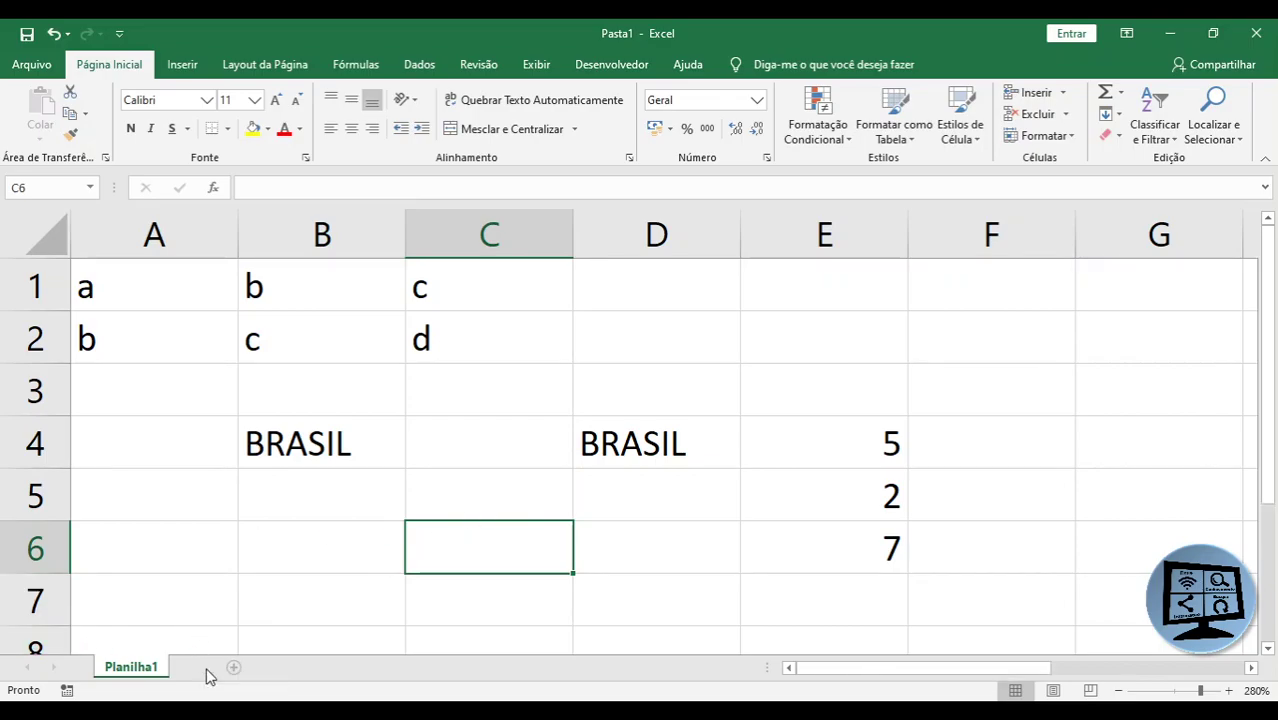
pyautogui.click(207, 669)
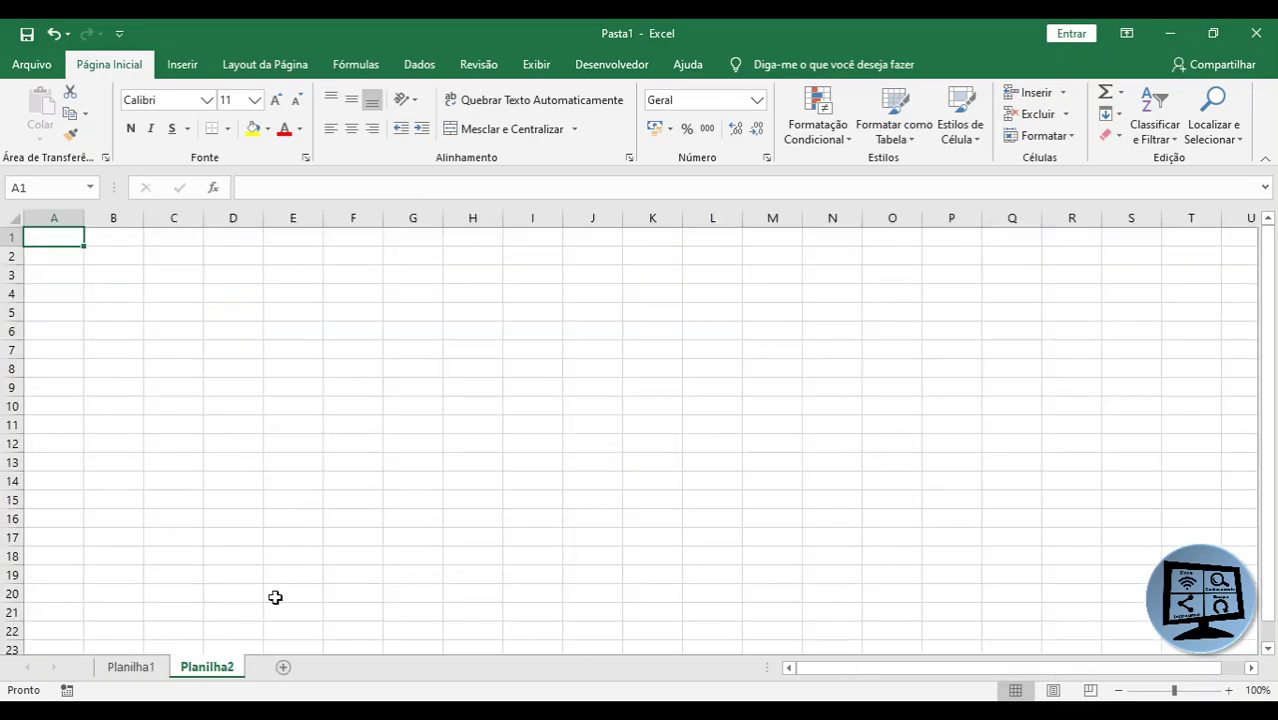
pyautogui.click(283, 668)
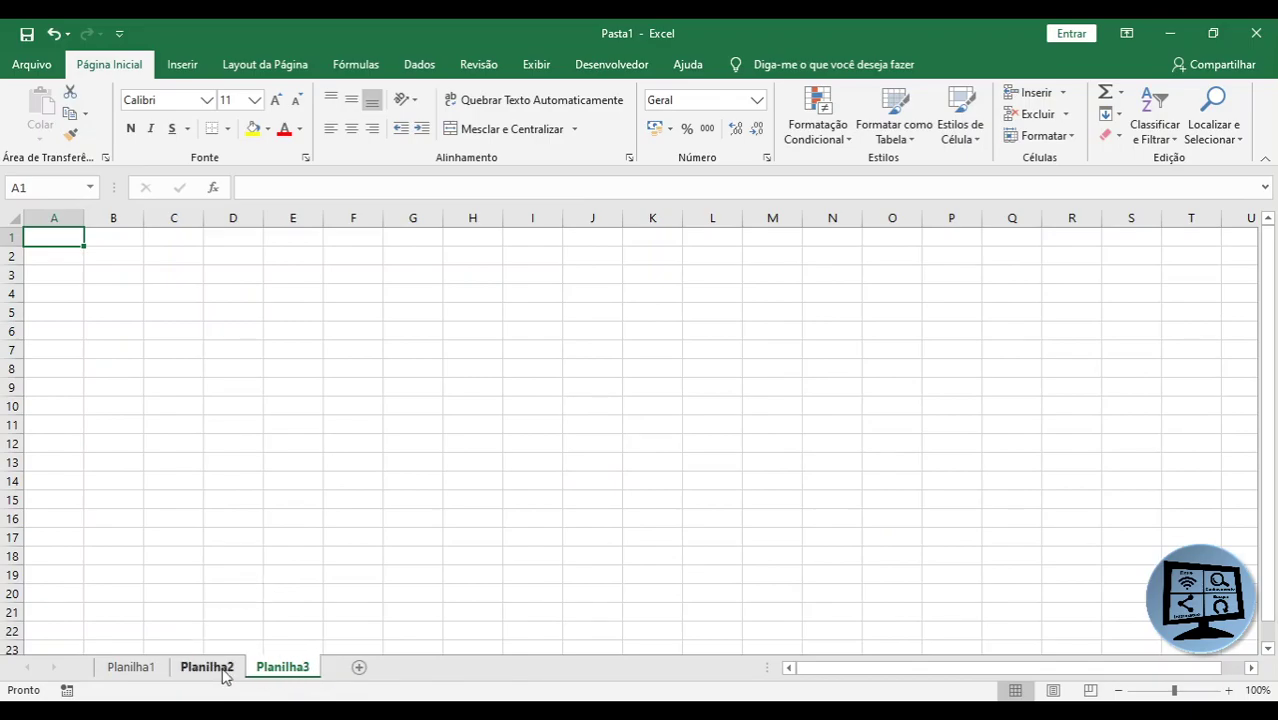
pyautogui.click(130, 666)
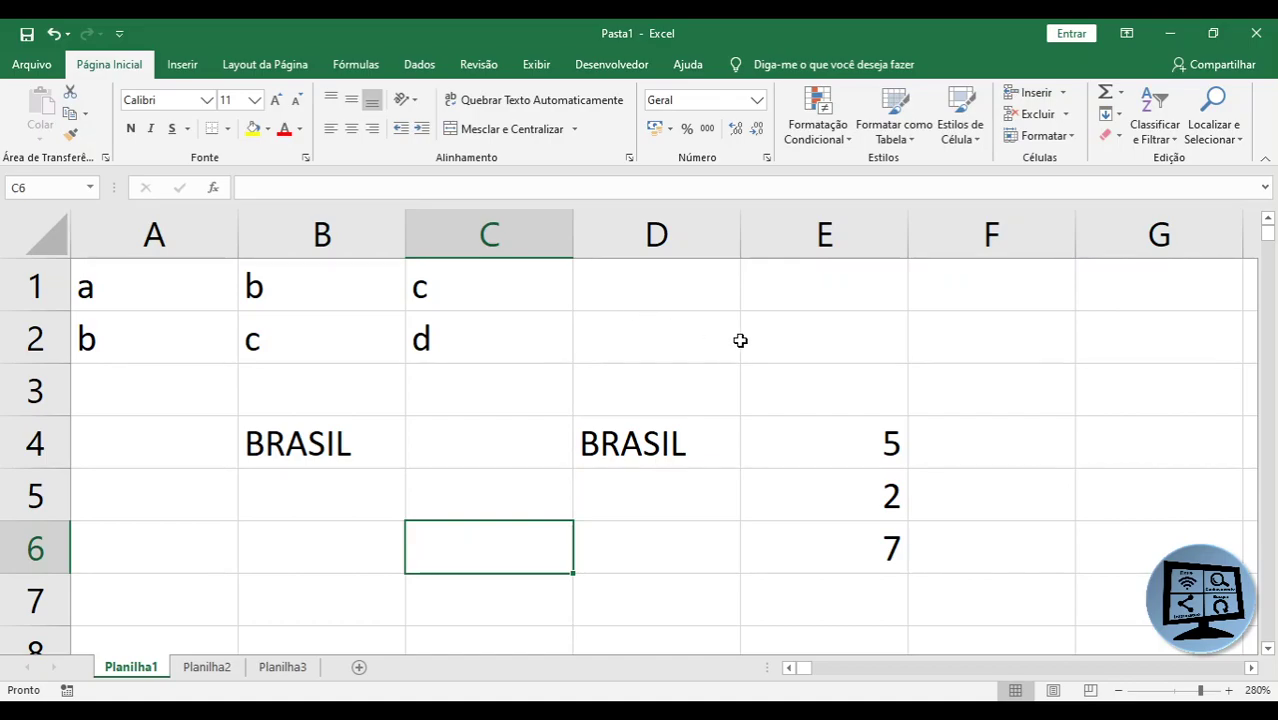
# Widen column E to more than double its width and enter the formula =16384*1048576 in cell E1
pyautogui.click(797, 286)
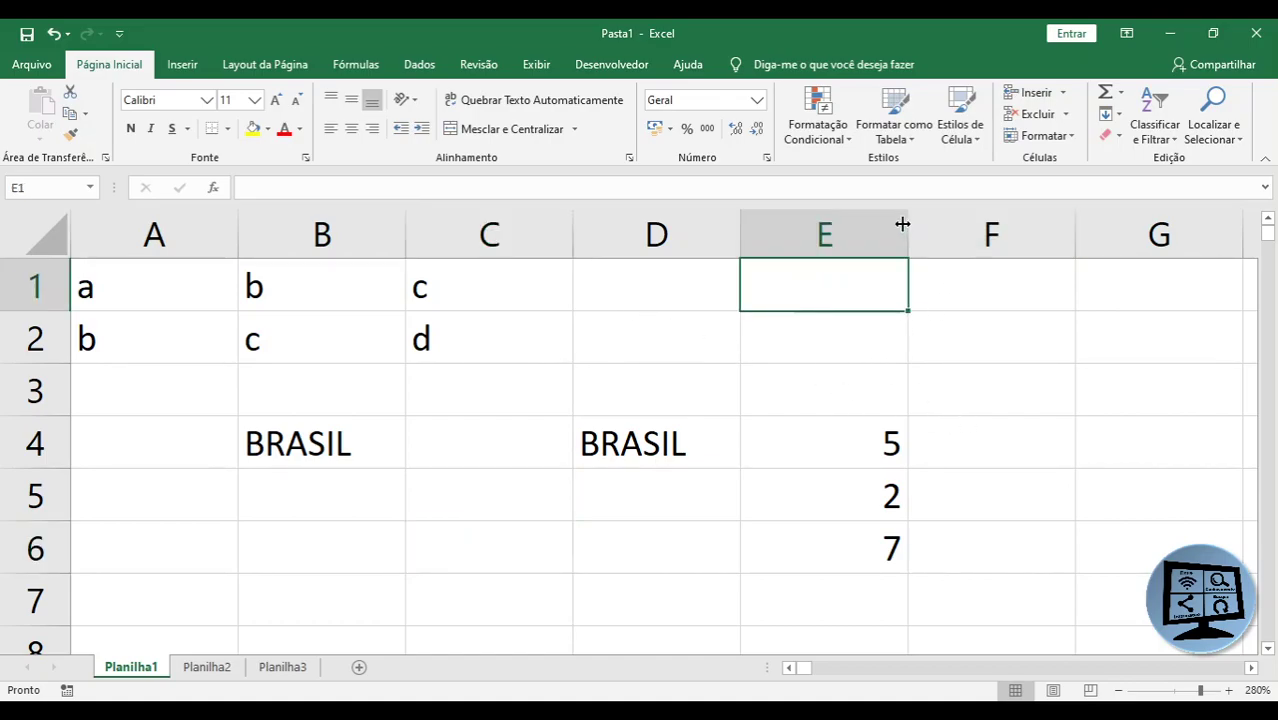
pyautogui.moveTo(907, 222); pyautogui.dragTo(1143, 222)
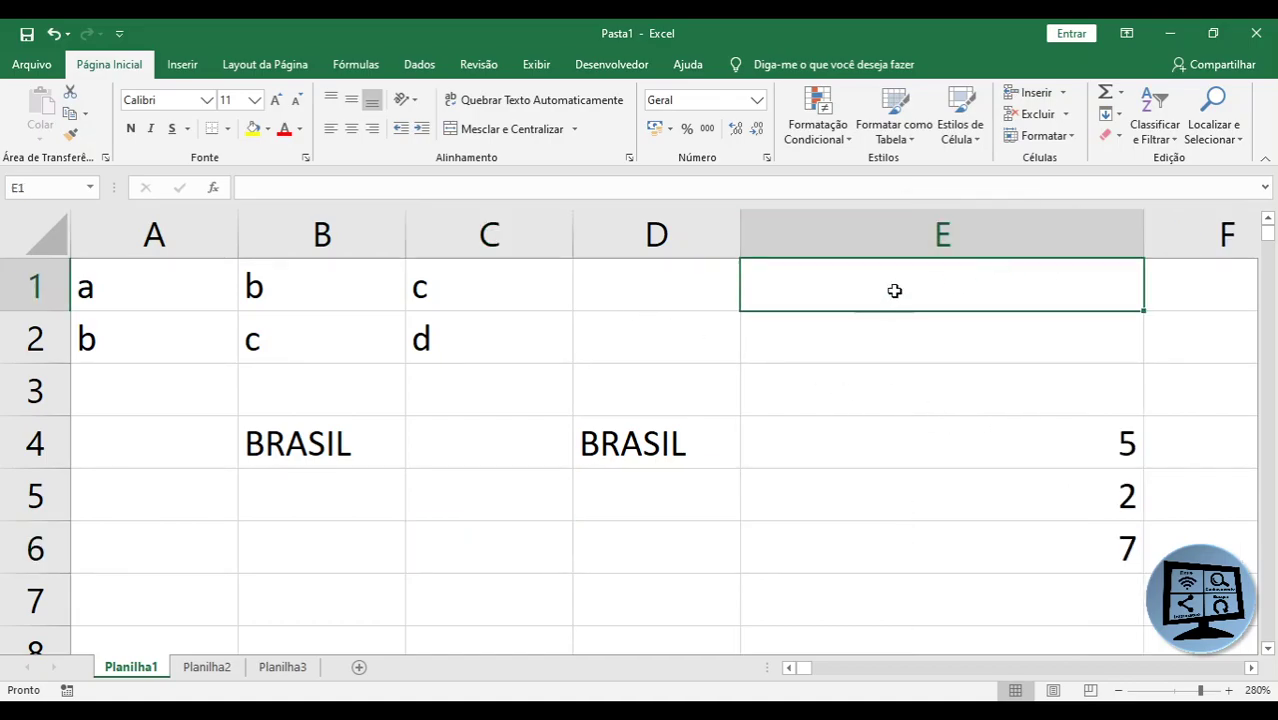
pyautogui.write('=16')
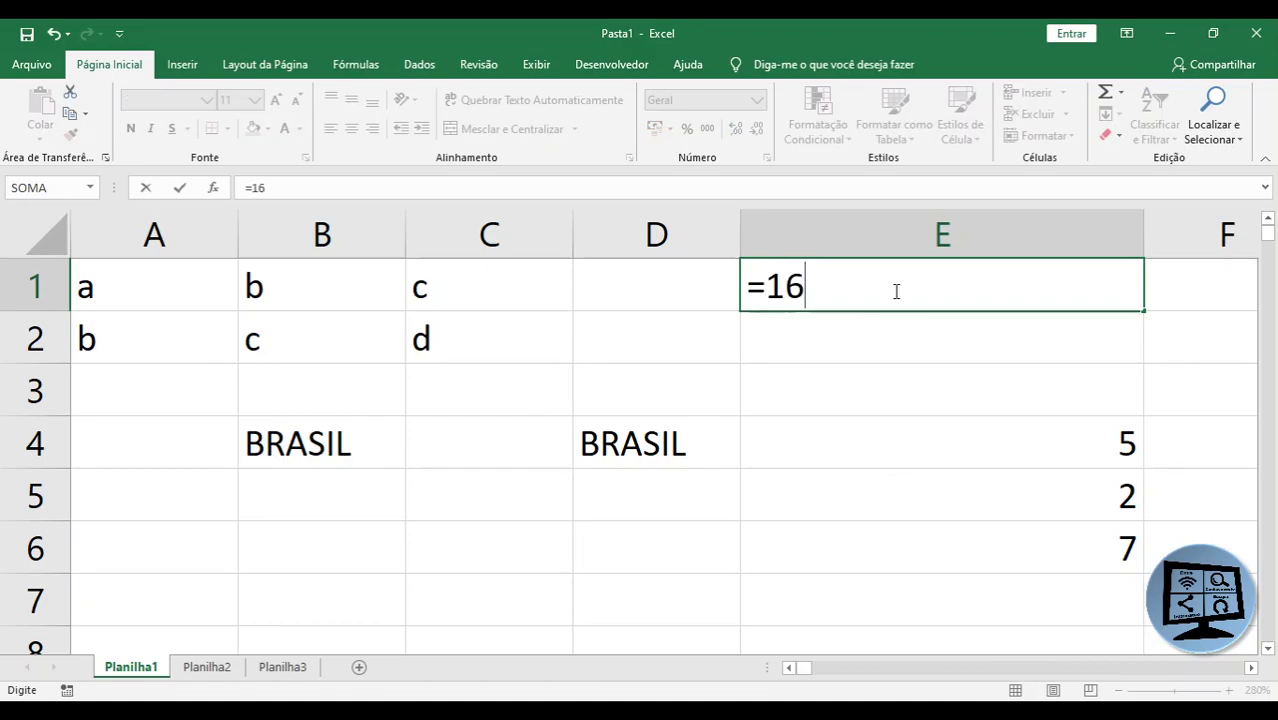
pyautogui.write('384')
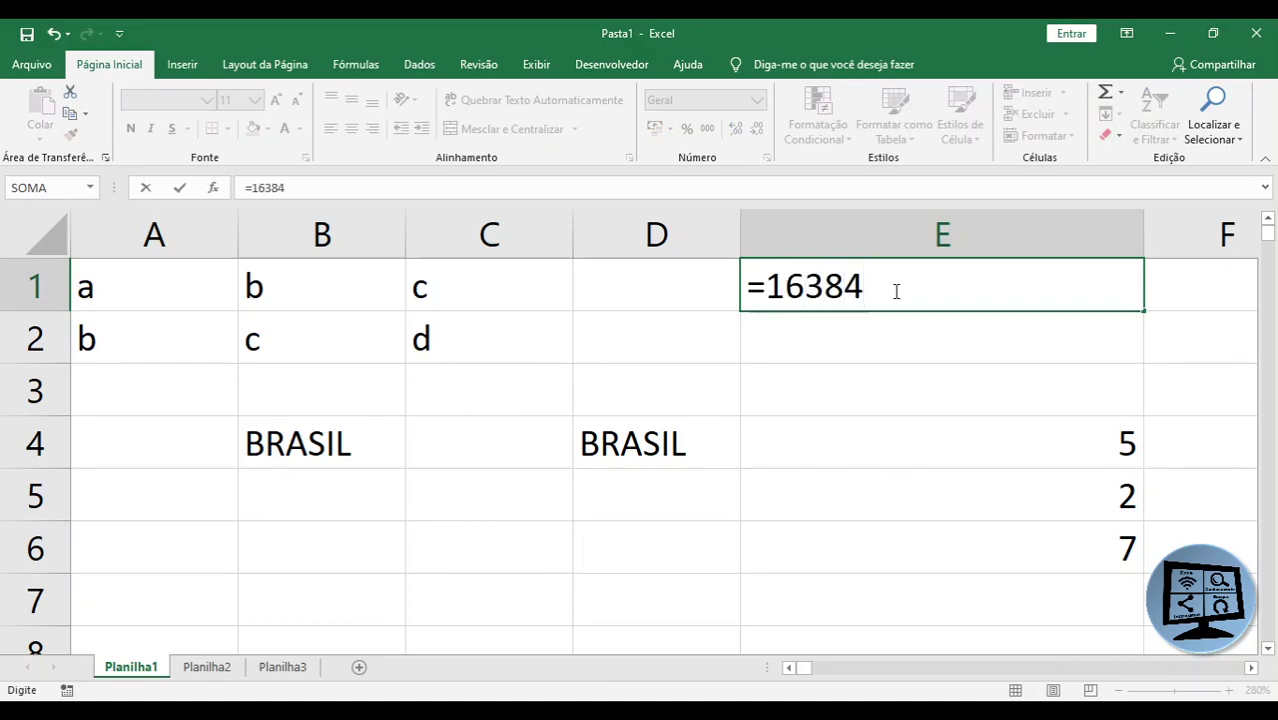
pyautogui.write('*104857')
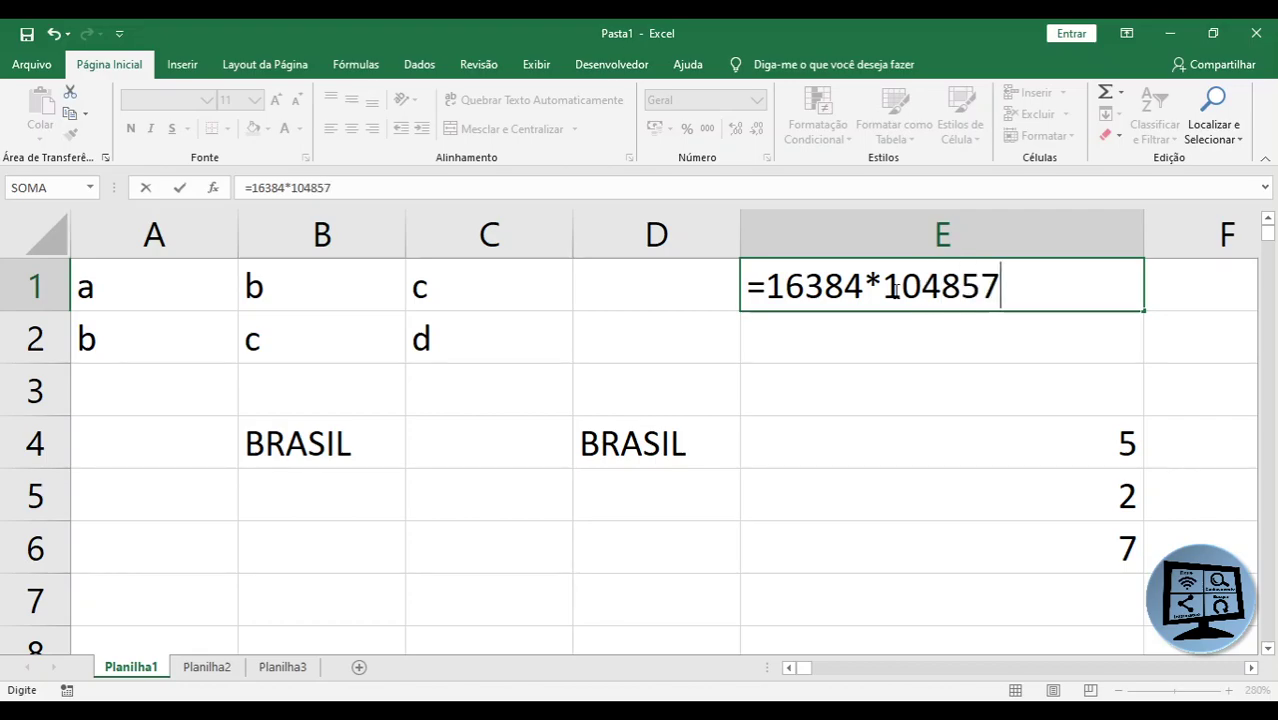
pyautogui.write('6')
pyautogui.press('Return')
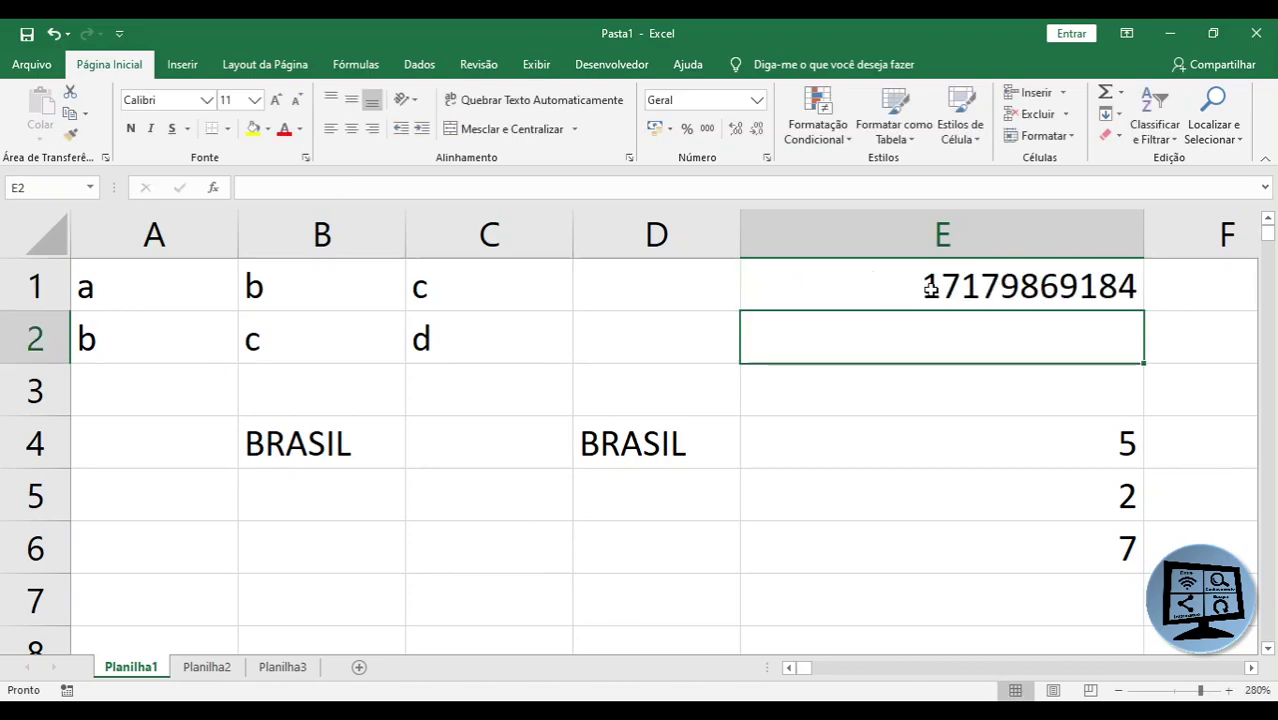
# Apply the thousands-separator number format to the multiplication result in cell E1
pyautogui.click(930, 288)
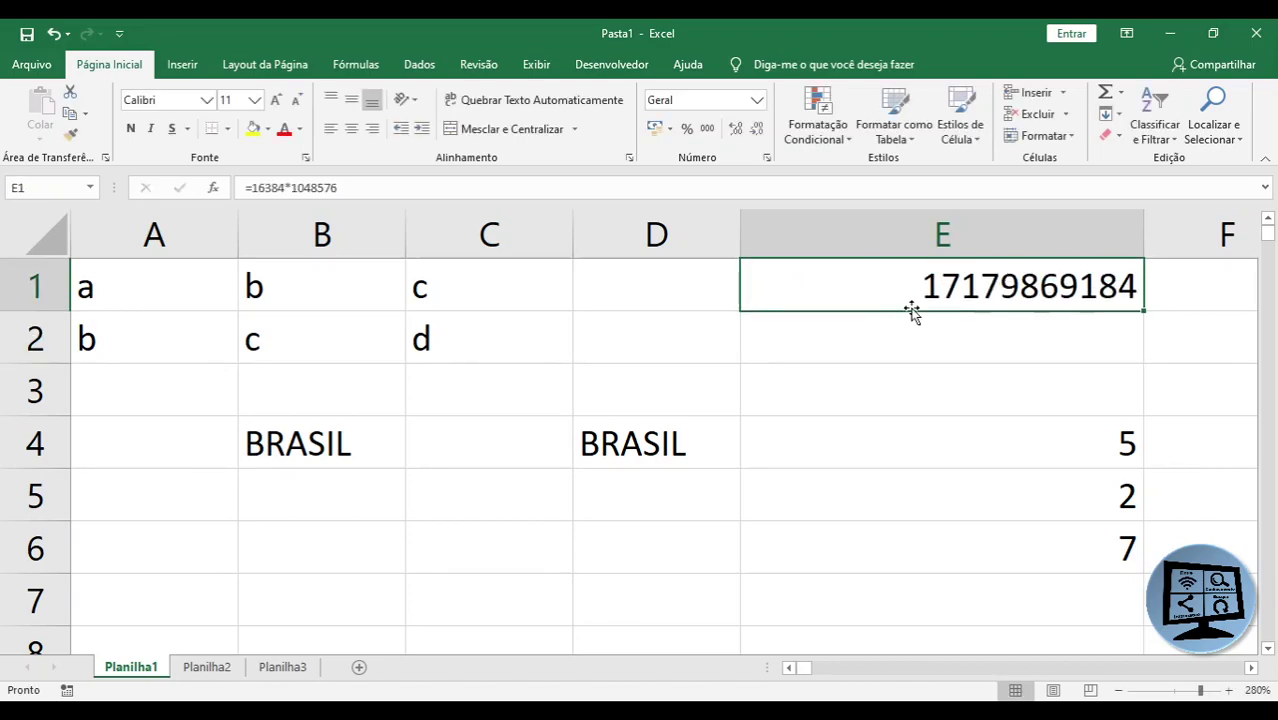
pyautogui.click(705, 128)
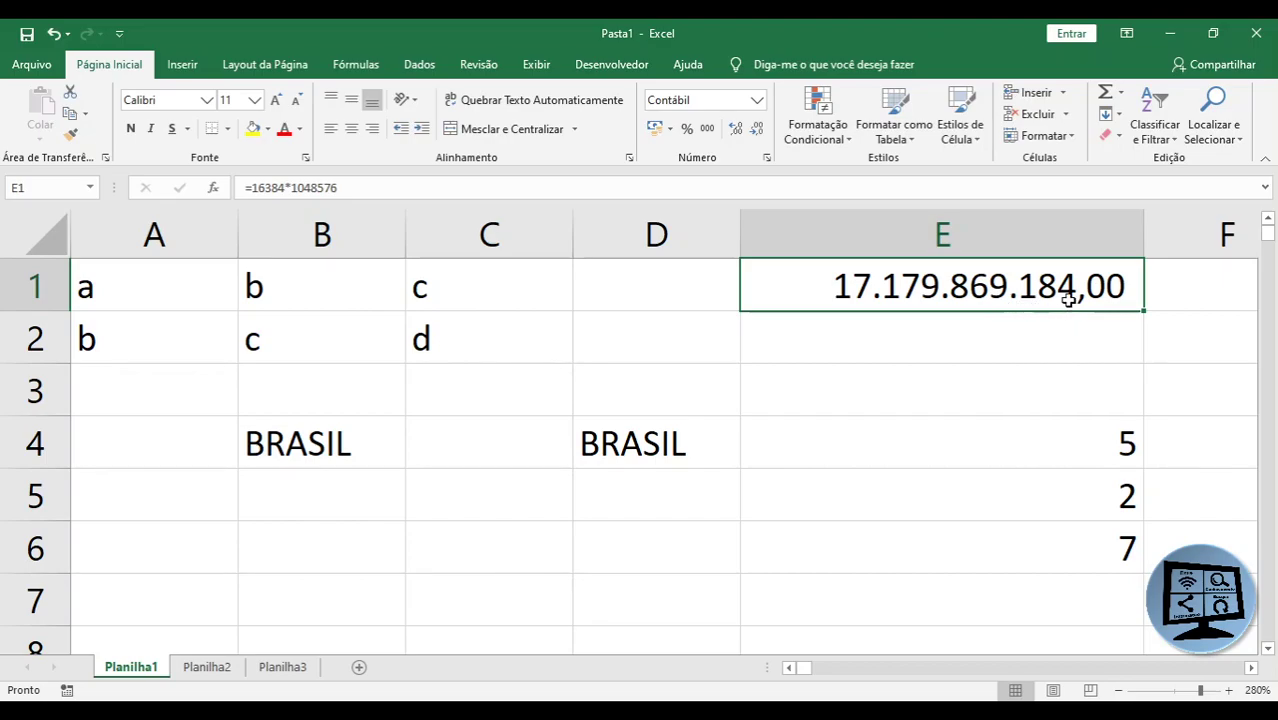
pyautogui.click(920, 392)
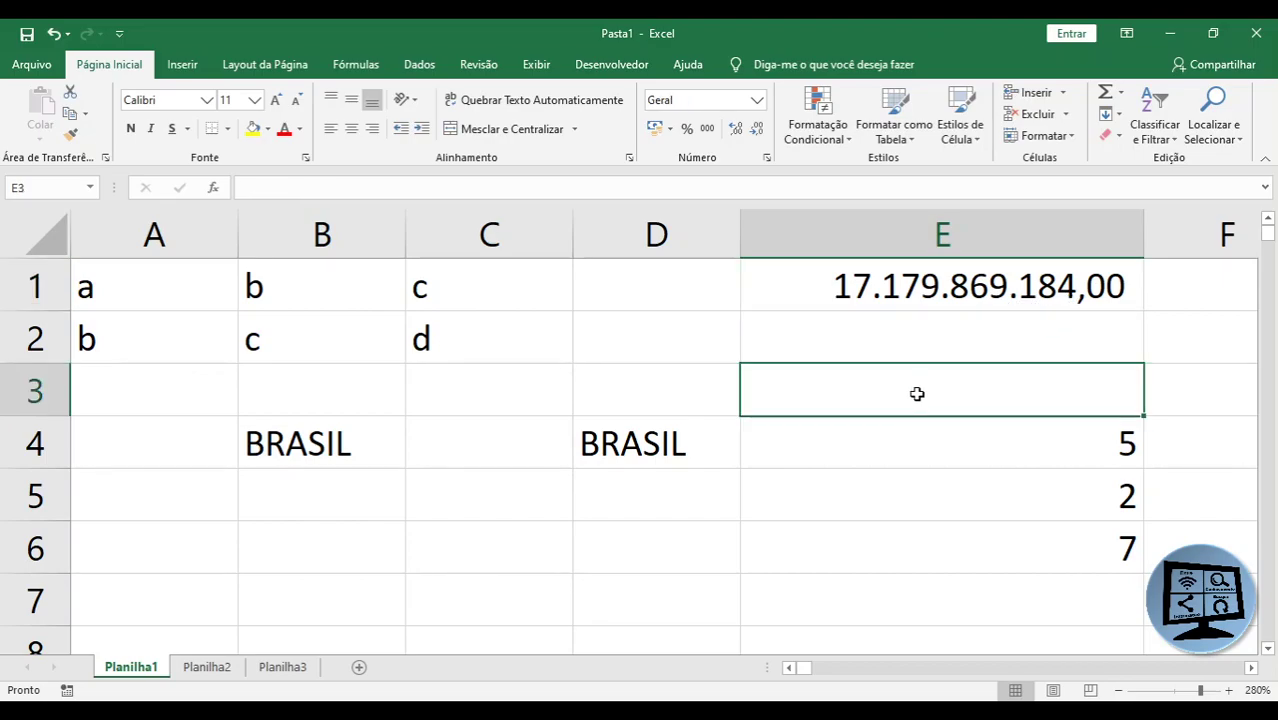
pyautogui.click(660, 391)
pyautogui.click(650, 343)
pyautogui.click(688, 398)
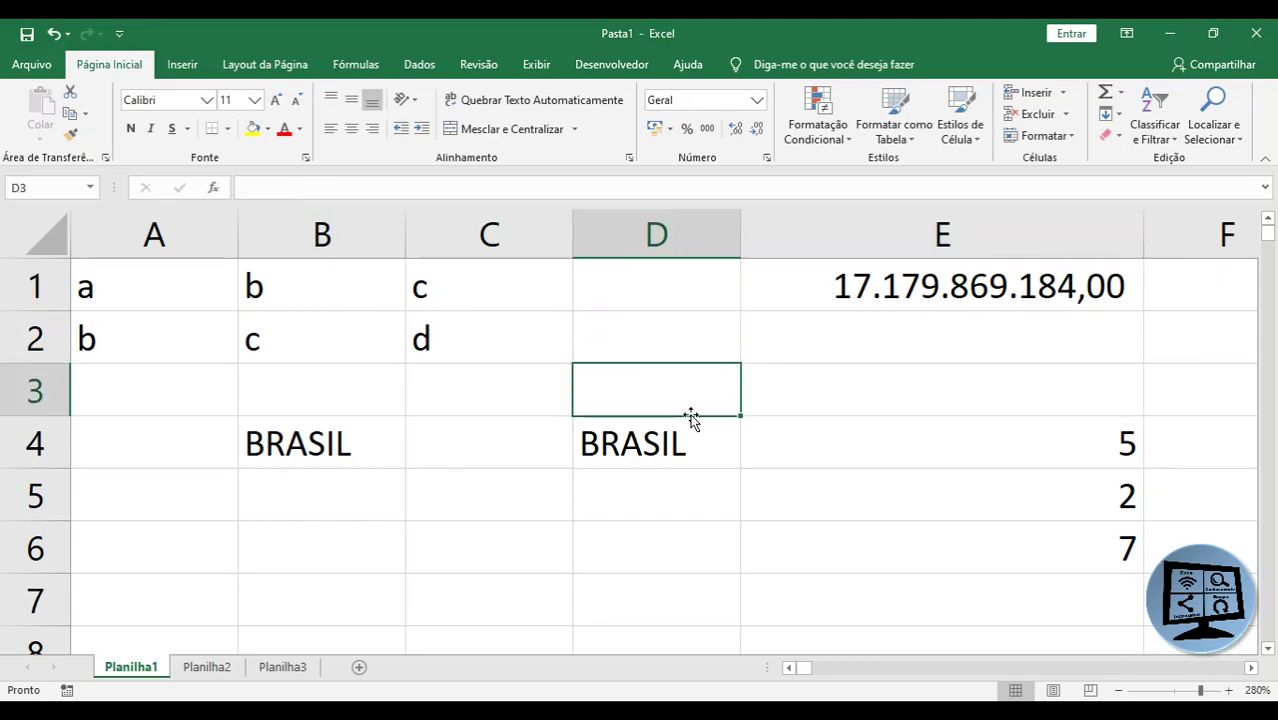
pyautogui.click(682, 343)
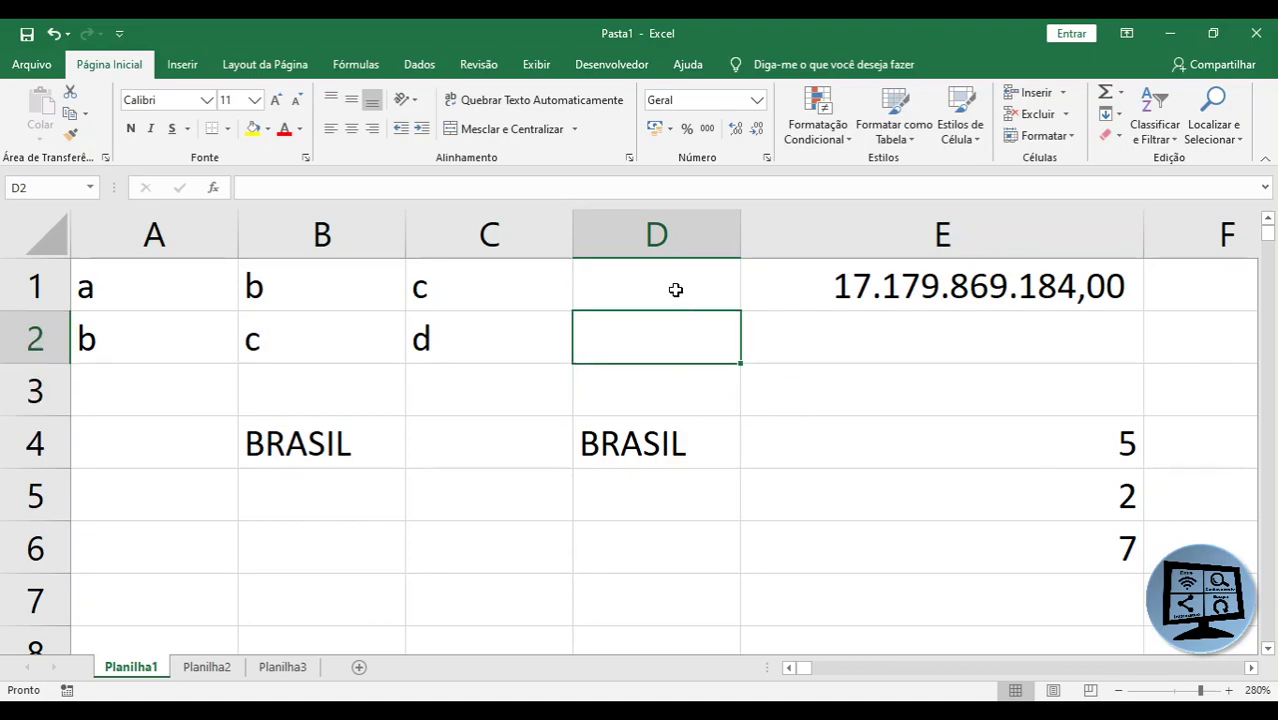
pyautogui.click(677, 291)
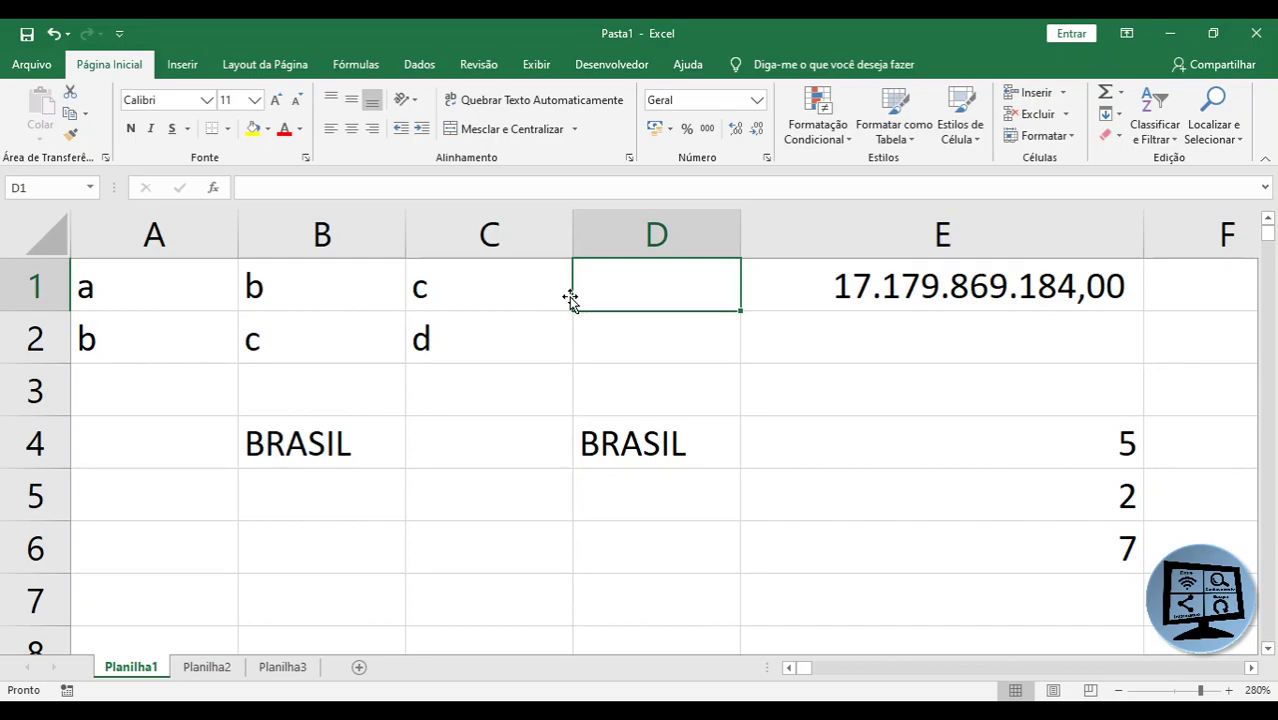
pyautogui.click(397, 532)
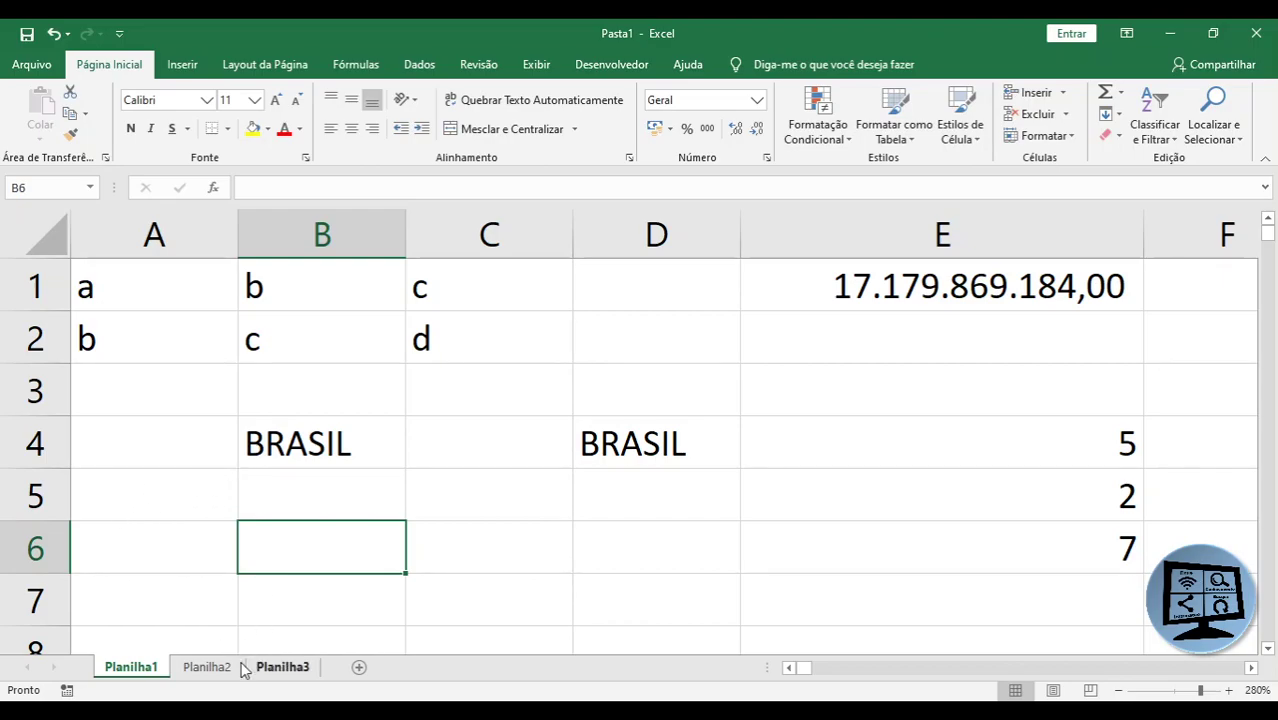
# Rename the Planilha1 sheet as CADASTRO
pyautogui.doubleClick(128, 668)
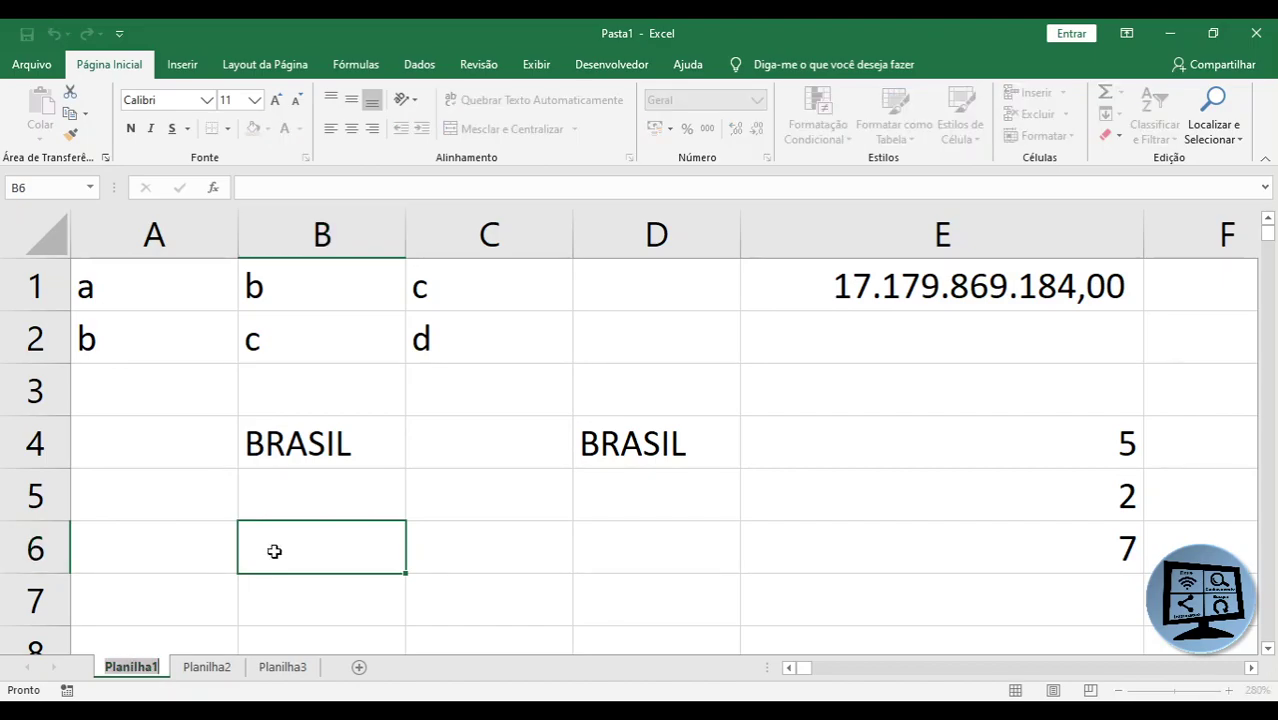
pyautogui.write('k')
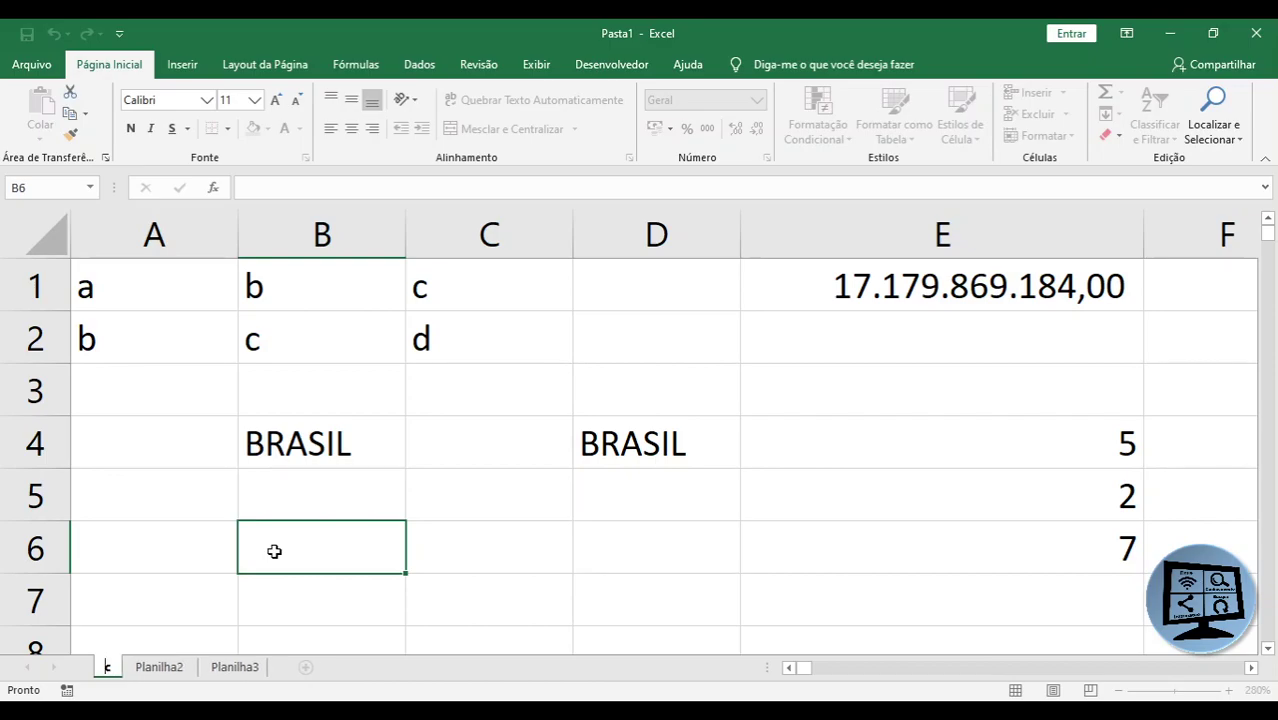
pyautogui.write('ADASTRO')
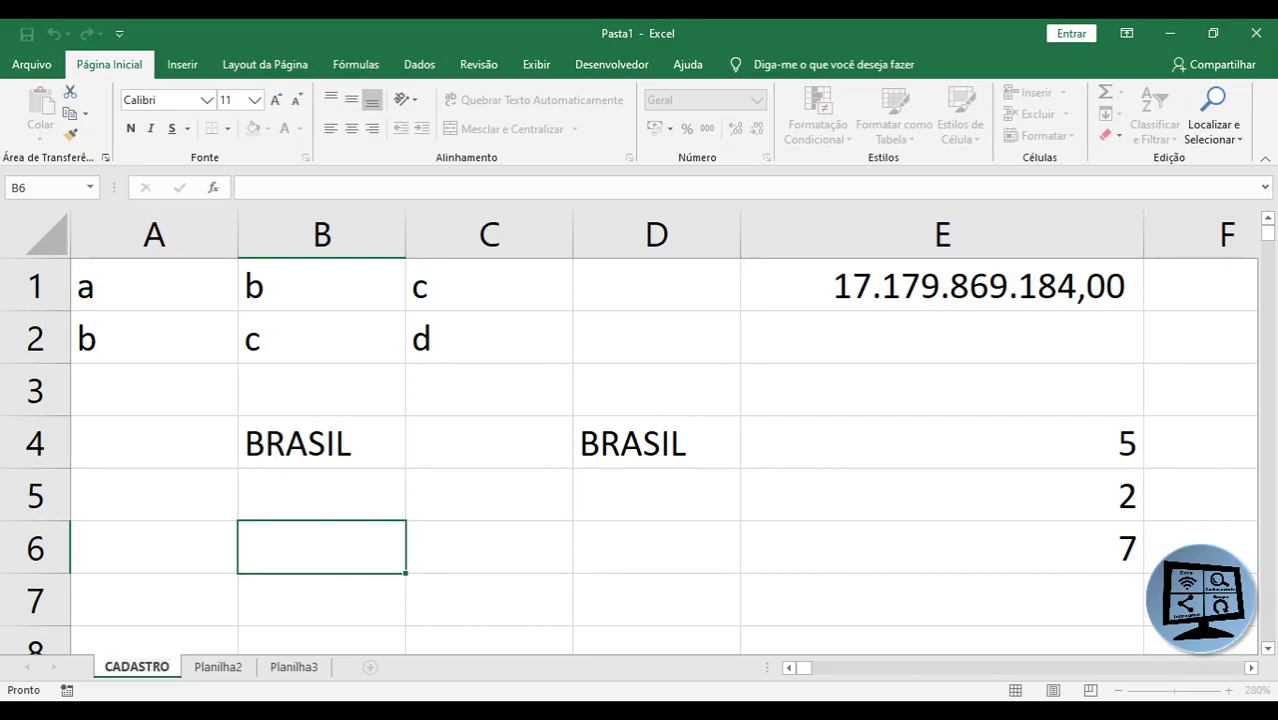
# Rename the Planilha2 sheet as RELATÓRIO
pyautogui.click(212, 672)
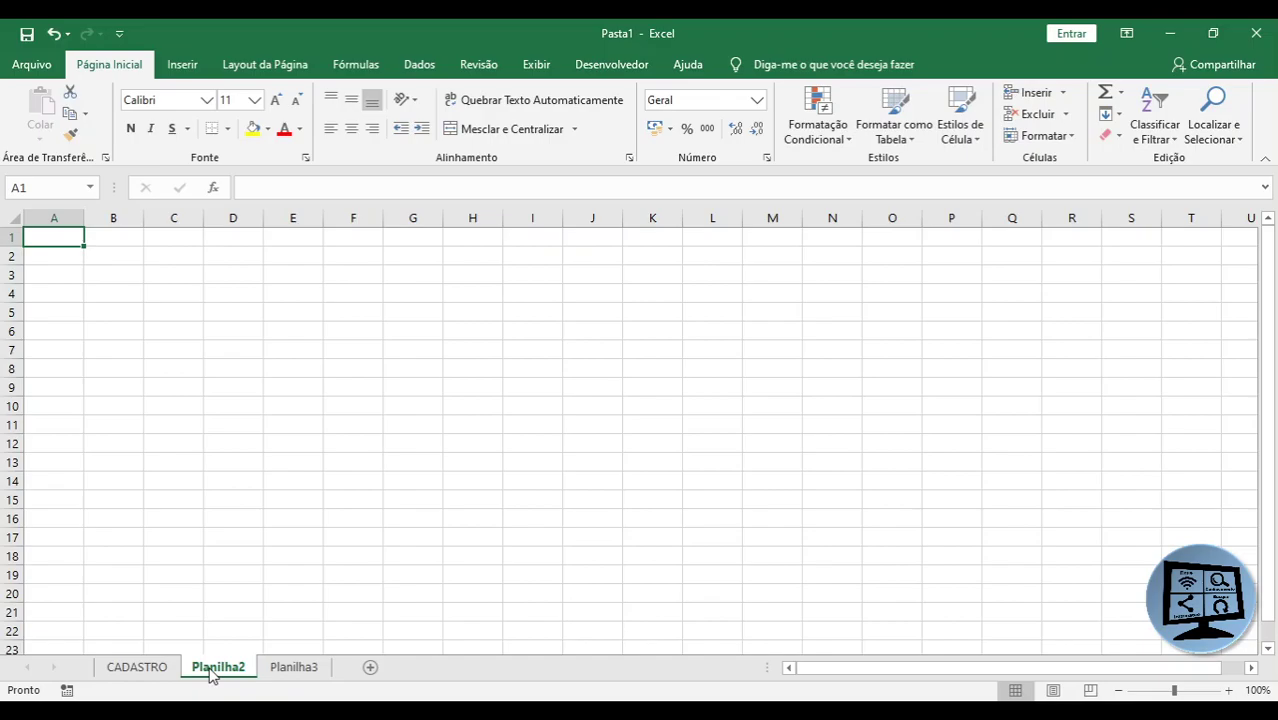
pyautogui.rightClick(219, 672)
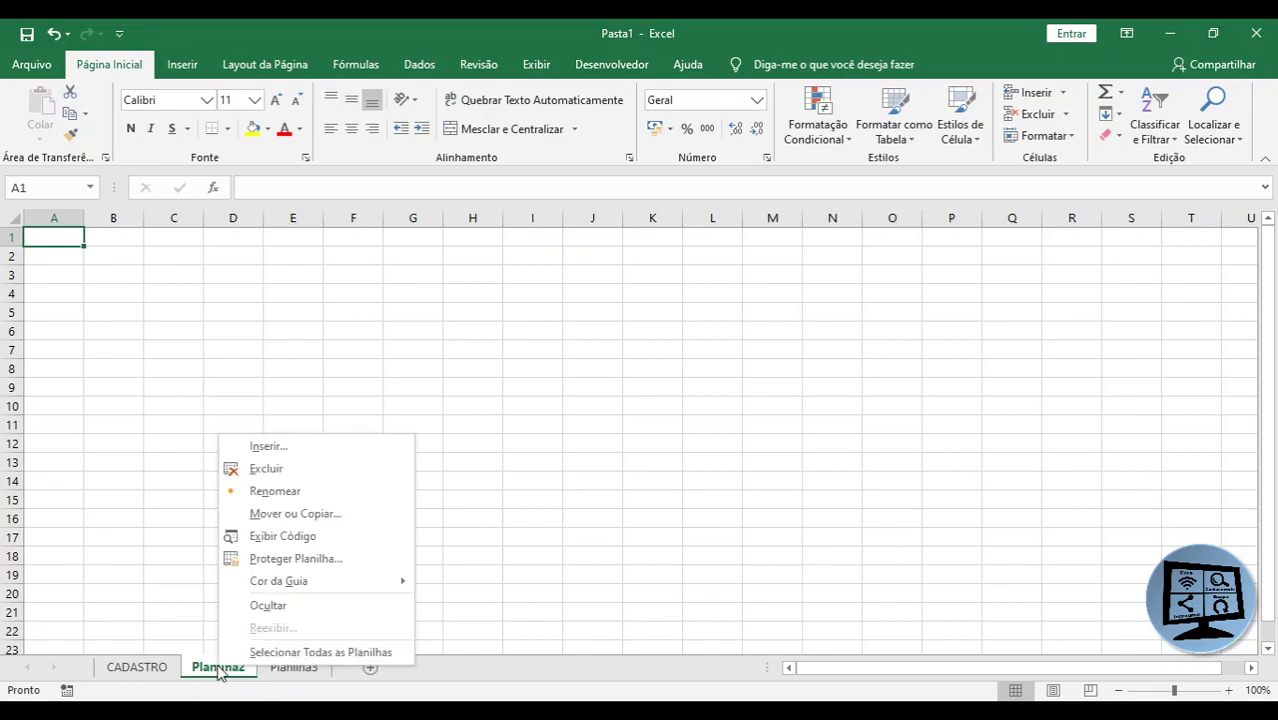
pyautogui.click(276, 491)
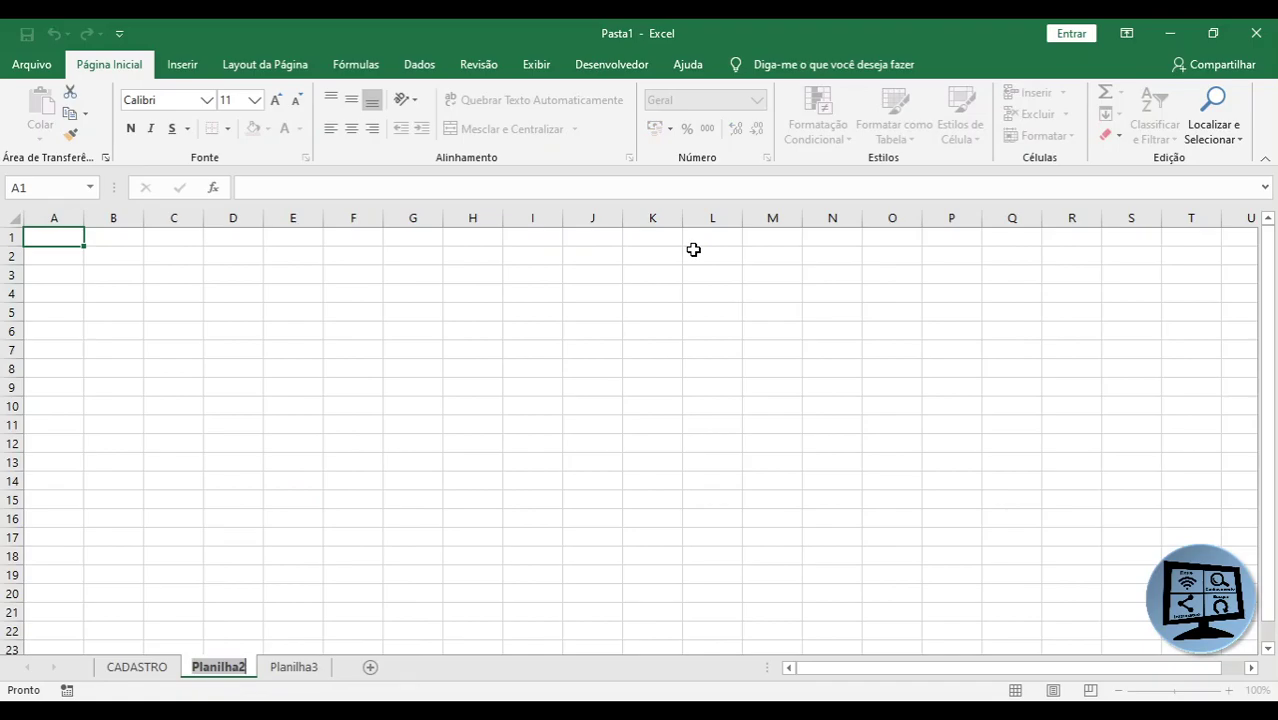
pyautogui.write('RELA')
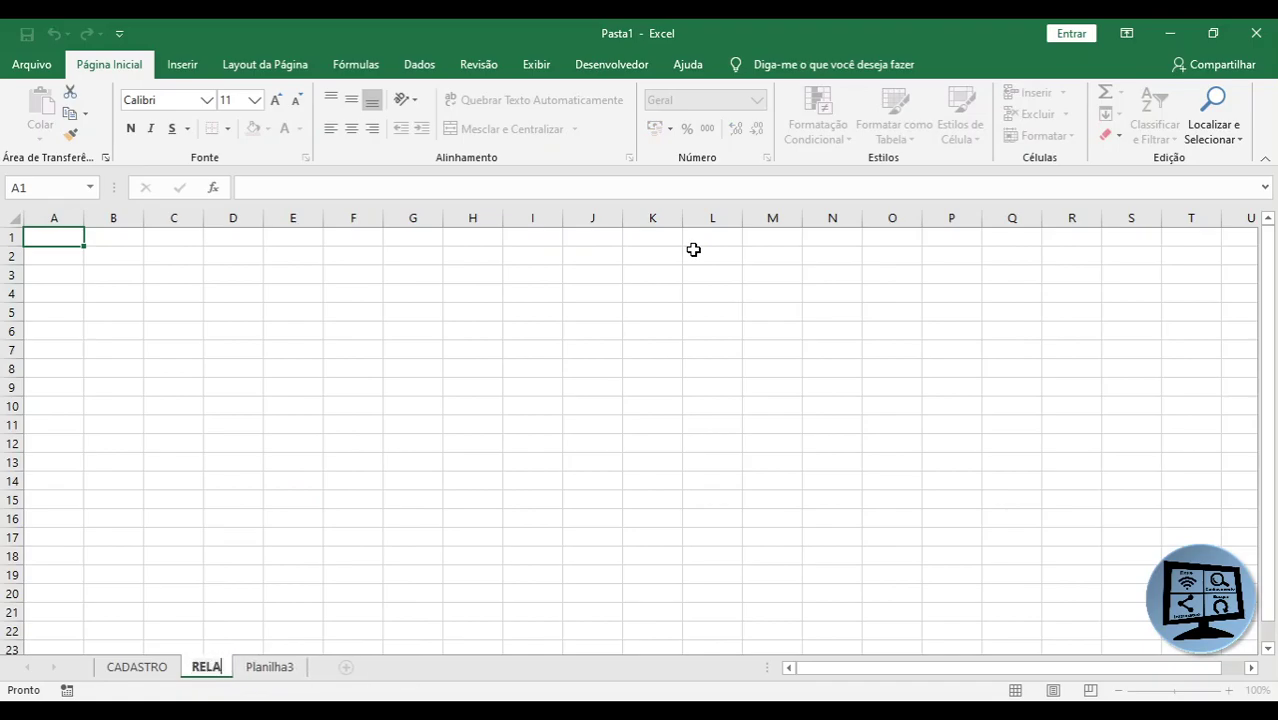
pyautogui.write('TÓRIO')
pyautogui.press('Return')
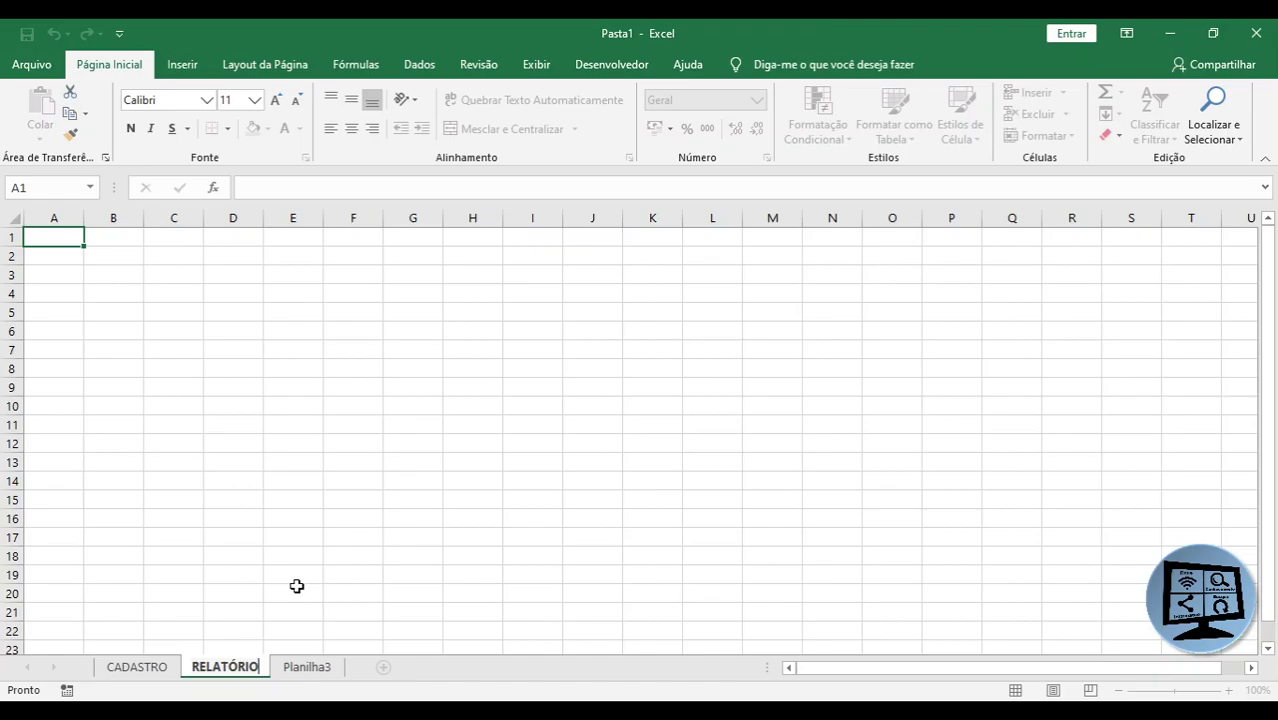
# Switch to the Planilha3 sheet and open its empty cell A1 for editing, leaving it blank
pyautogui.click(320, 668)
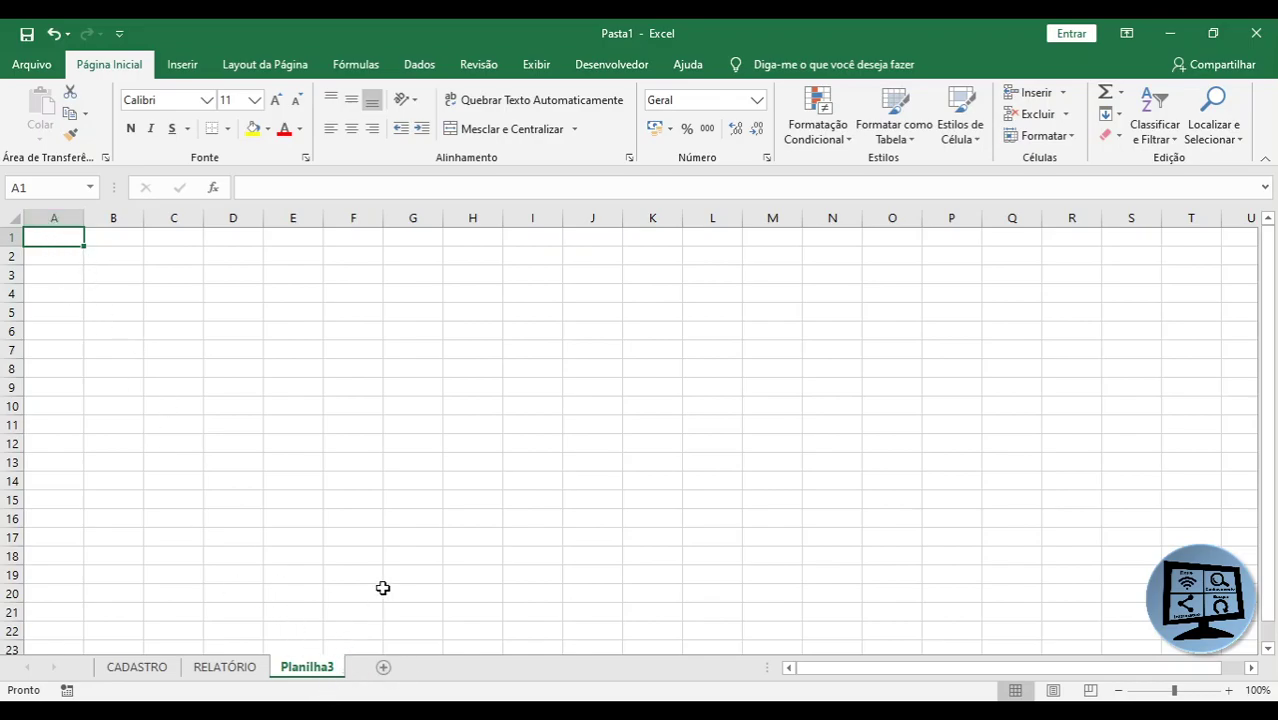
pyautogui.press('F2')
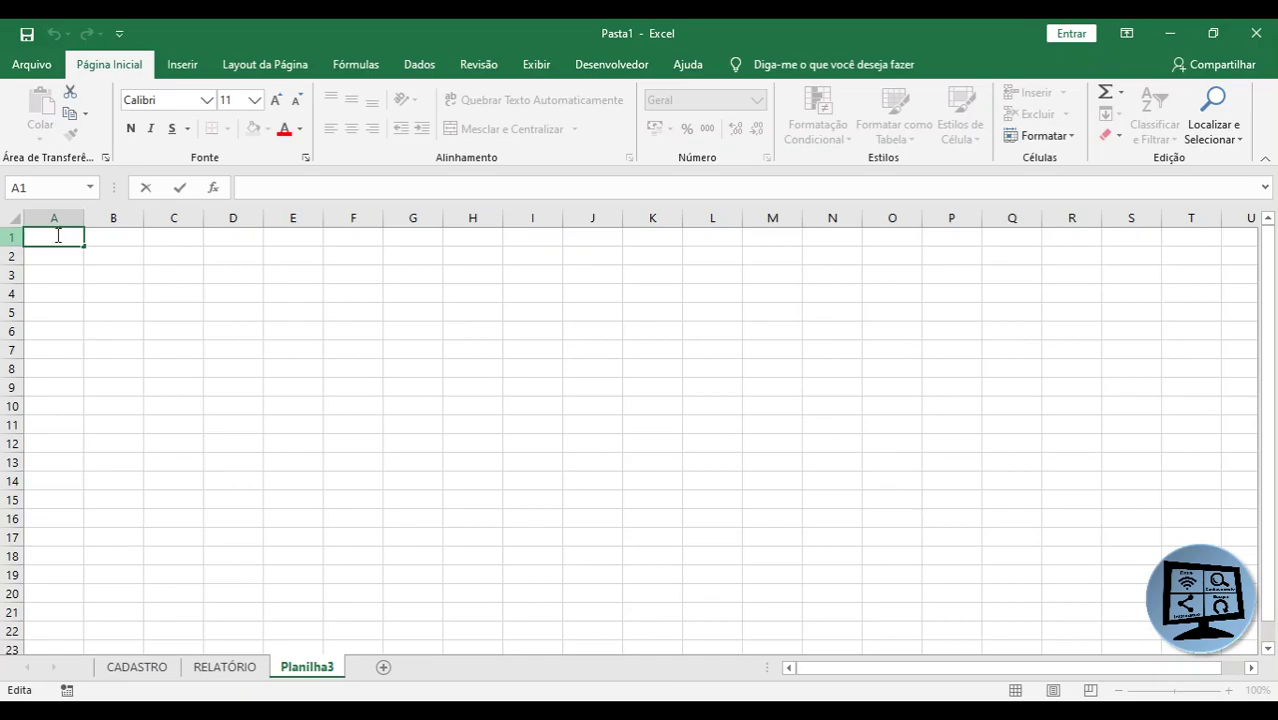
pyautogui.click(236, 555)
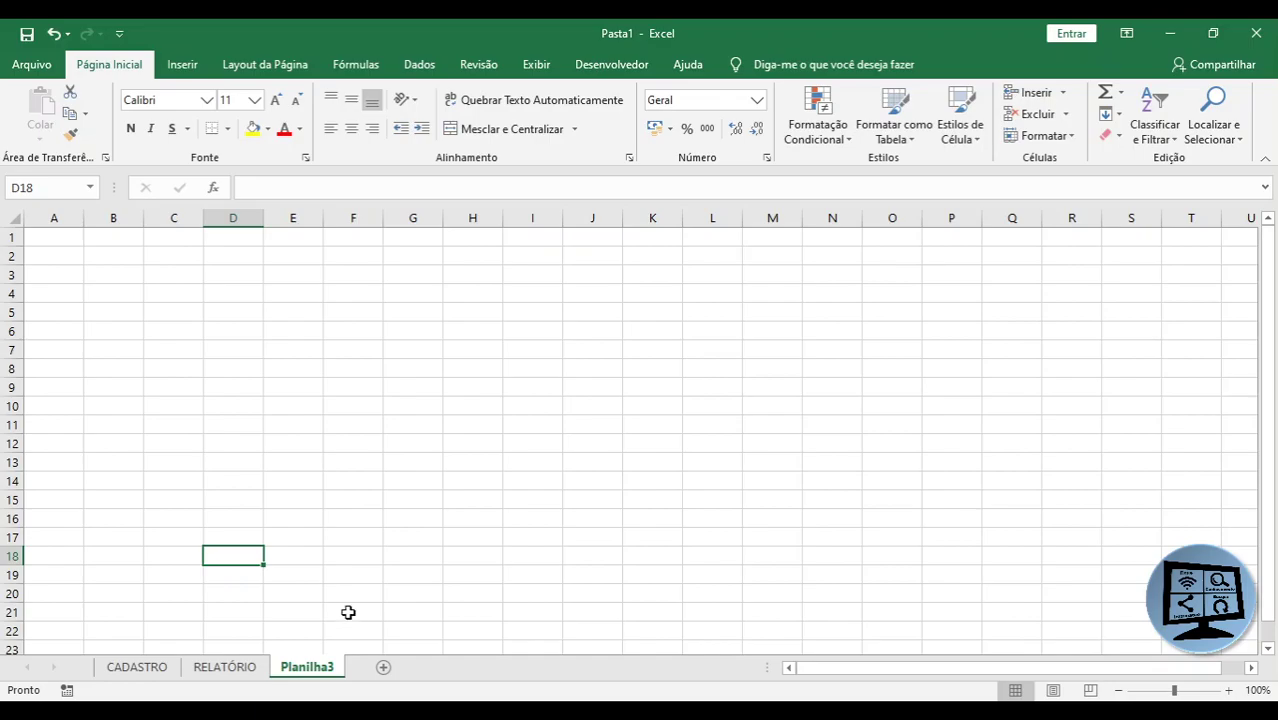
# Enter a person's first name in cell E6 of the Planilha3 sheet
pyautogui.click(297, 331)
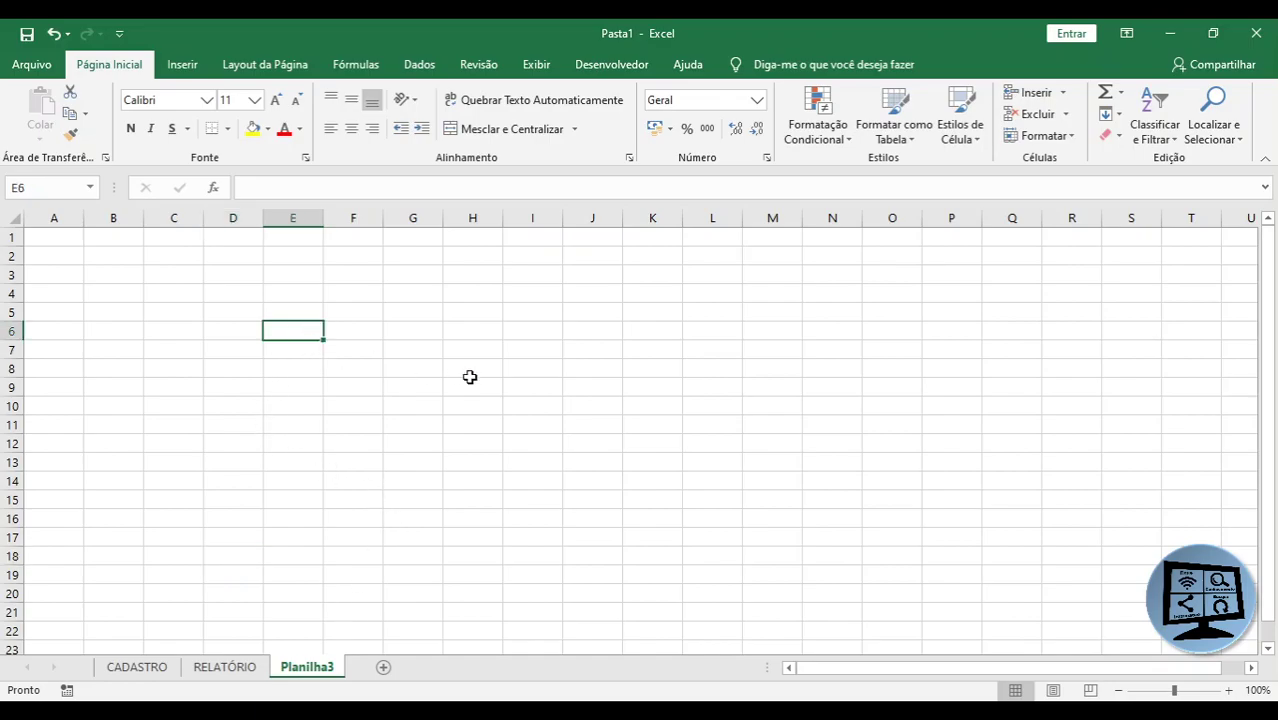
pyautogui.write('LEANDRO')
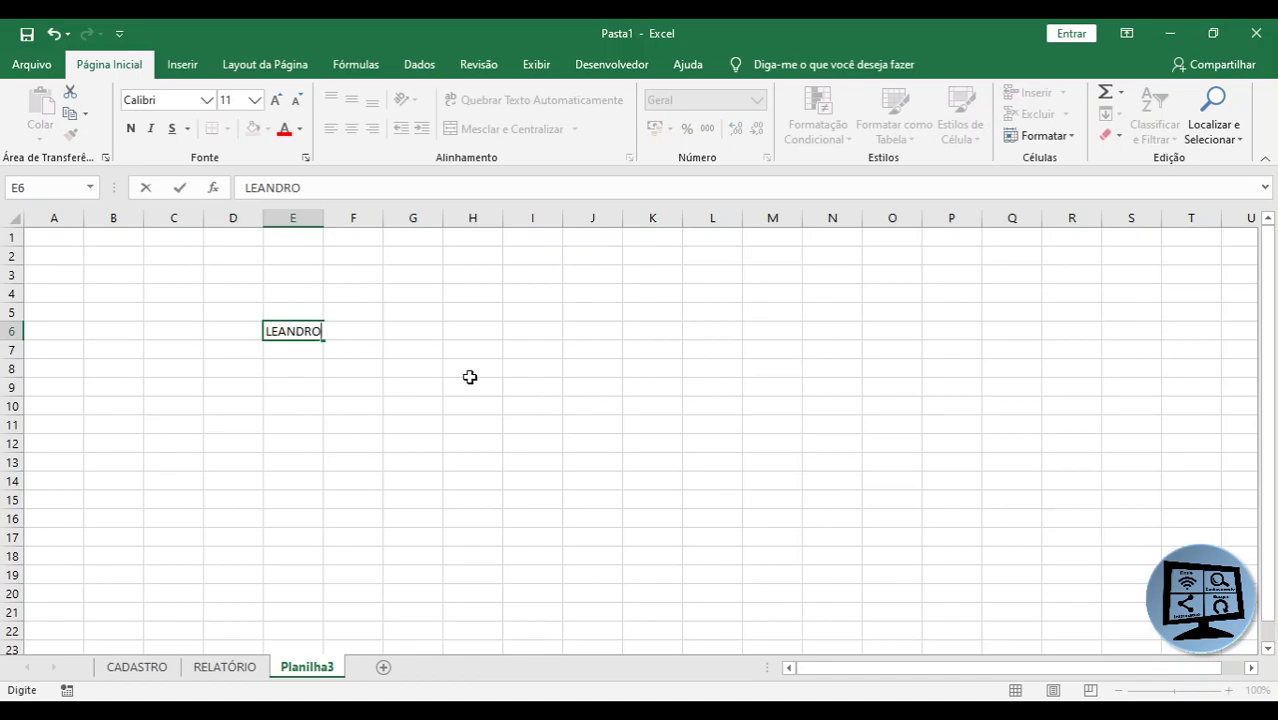
pyautogui.press('Return')
# Reopen cell E6 for editing and erase the name in it
pyautogui.click(280, 331)
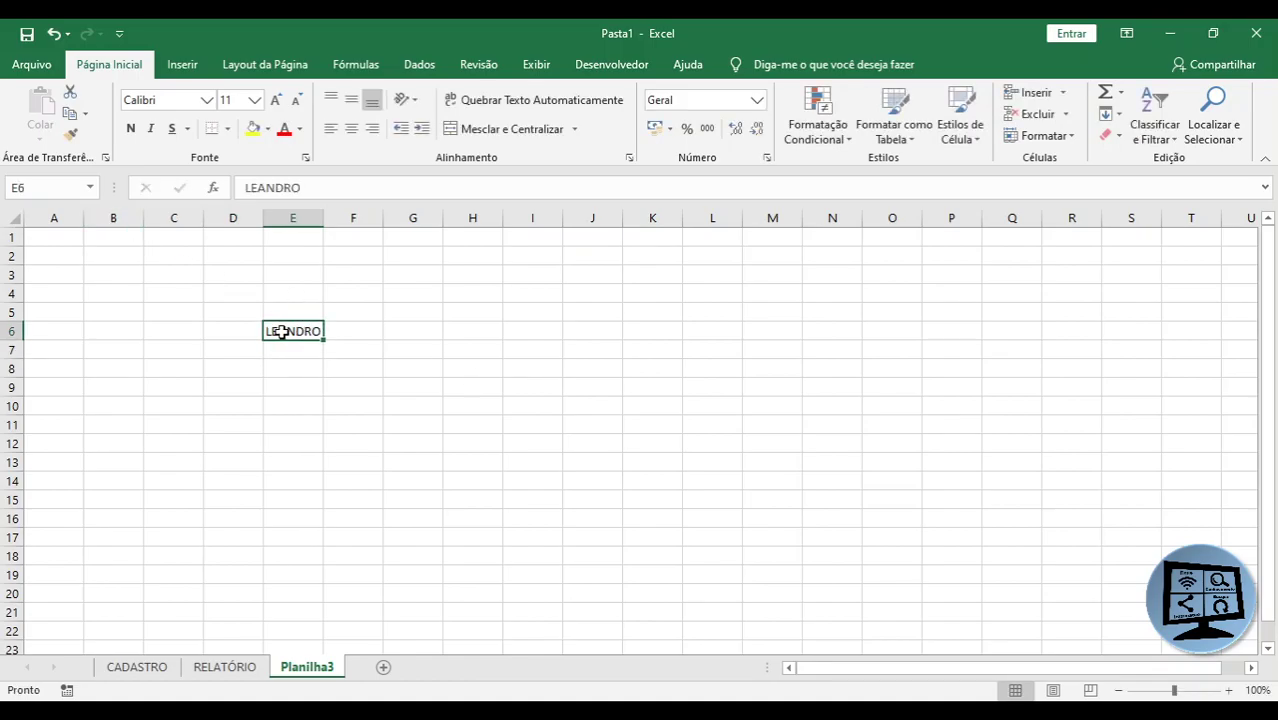
pyautogui.press('F2')
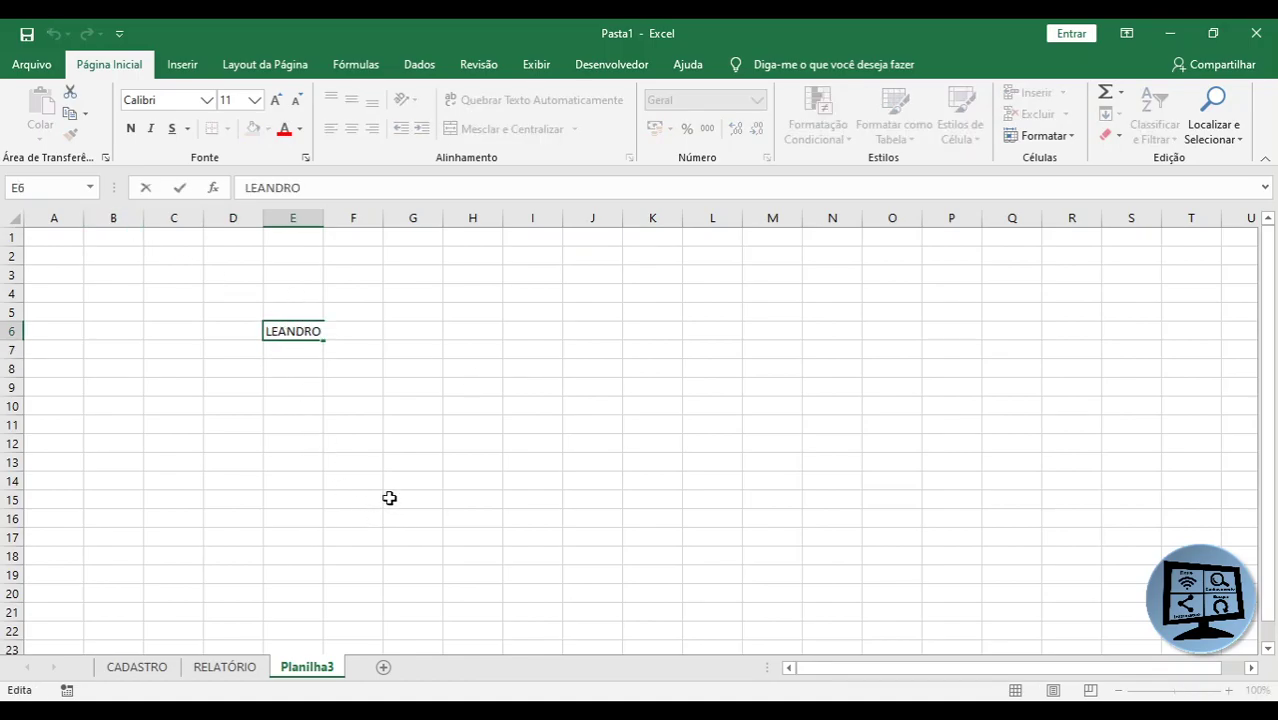
pyautogui.press('BackSpace')
pyautogui.press('BackSpace')
pyautogui.press('BackSpace')
pyautogui.press('BackSpace')
pyautogui.press('BackSpace')
pyautogui.press('BackSpace')
pyautogui.press('Return')
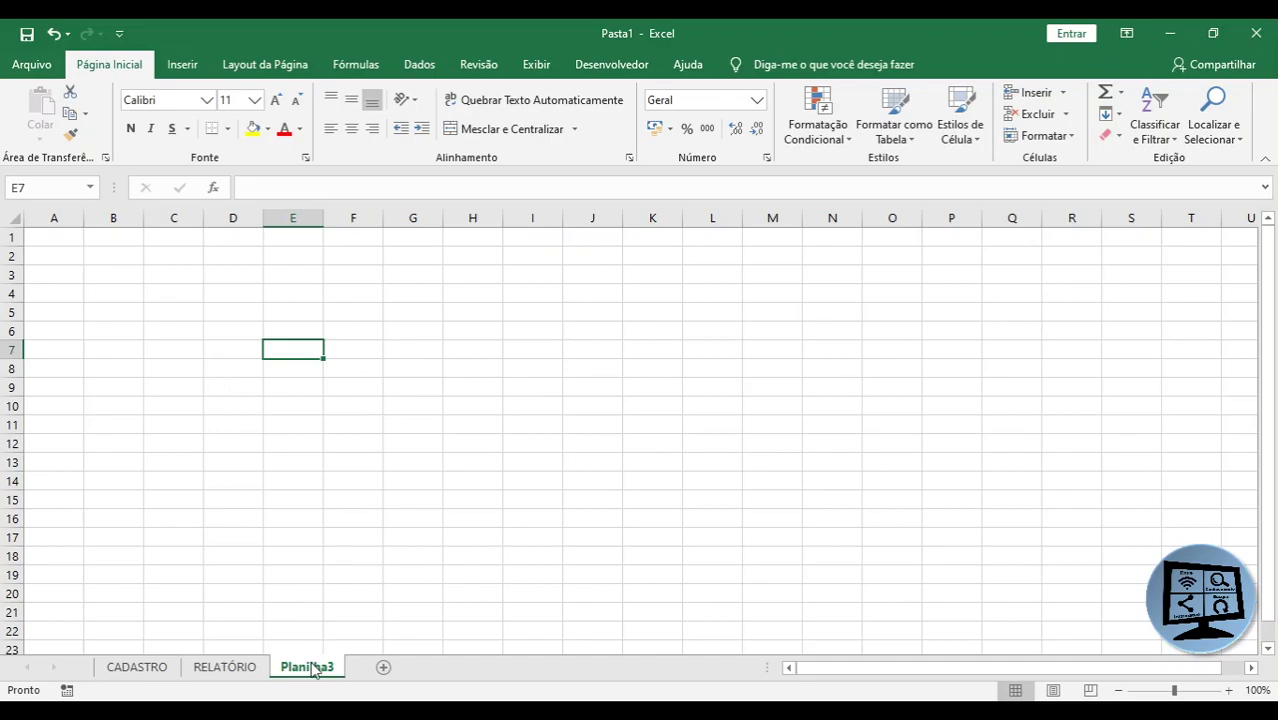
# Set the tab colour of the CADASTRO sheet to red
pyautogui.click(137, 668)
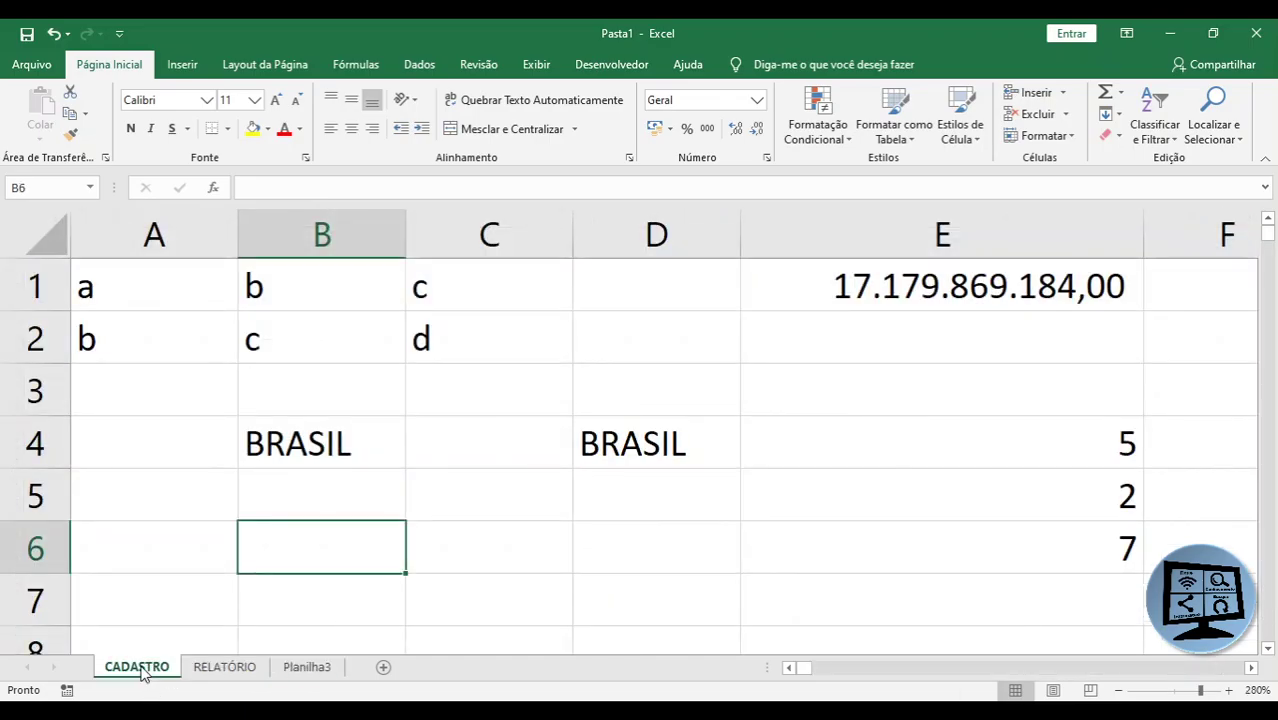
pyautogui.rightClick(143, 674)
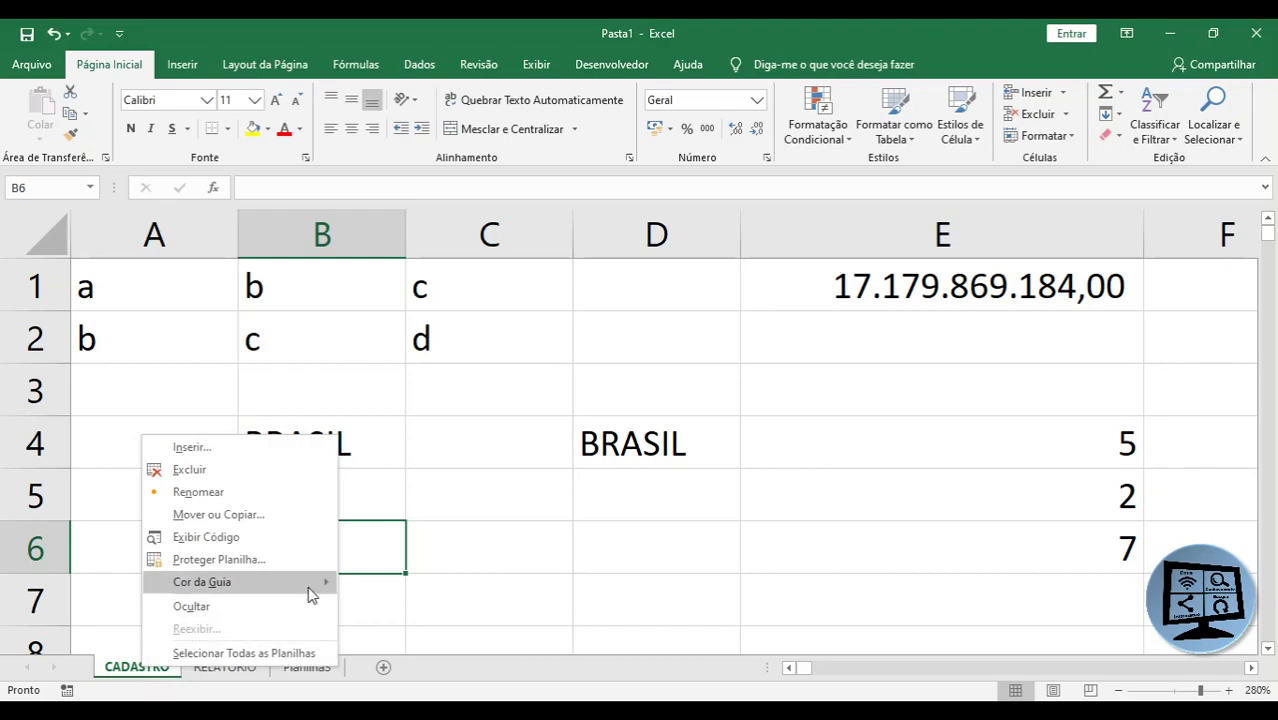
pyautogui.moveTo(280, 582)
pyautogui.click(364, 633)
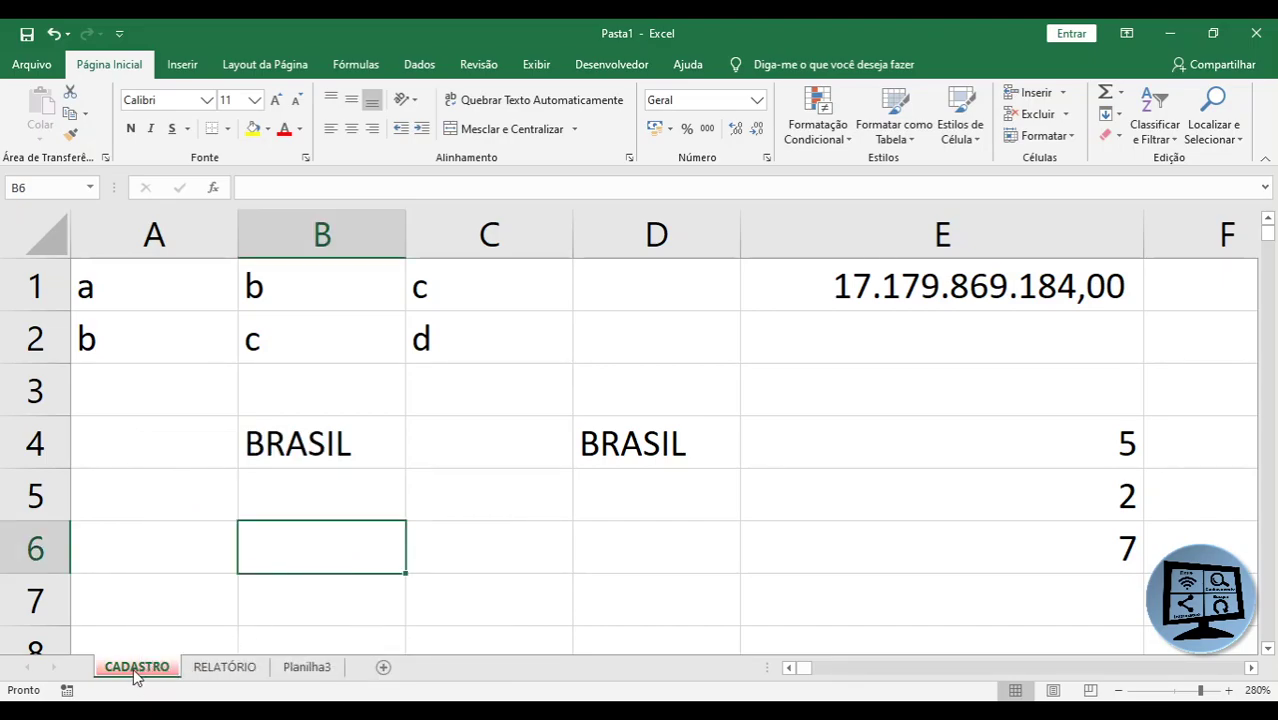
# Set the tab colour of the RELATÓRIO sheet to dark blue and compare the colours of both sheet tabs
pyautogui.click(225, 670)
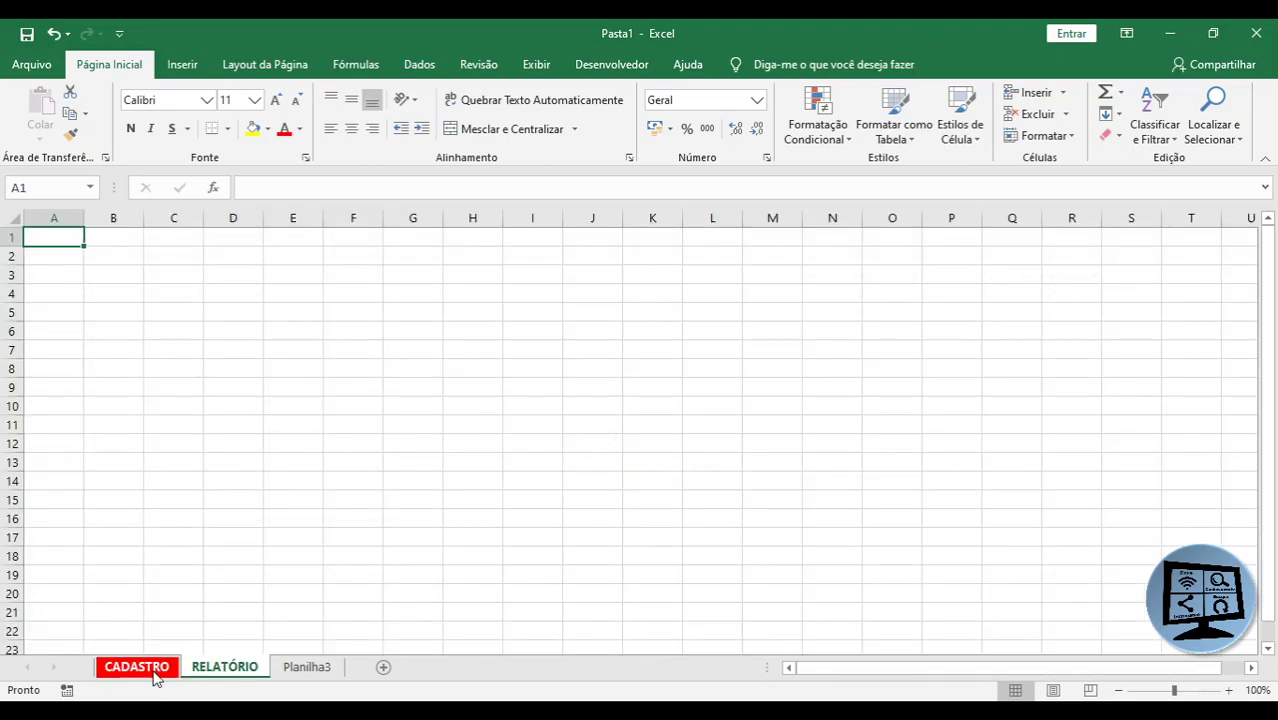
pyautogui.rightClick(224, 667)
pyautogui.moveTo(313, 583)
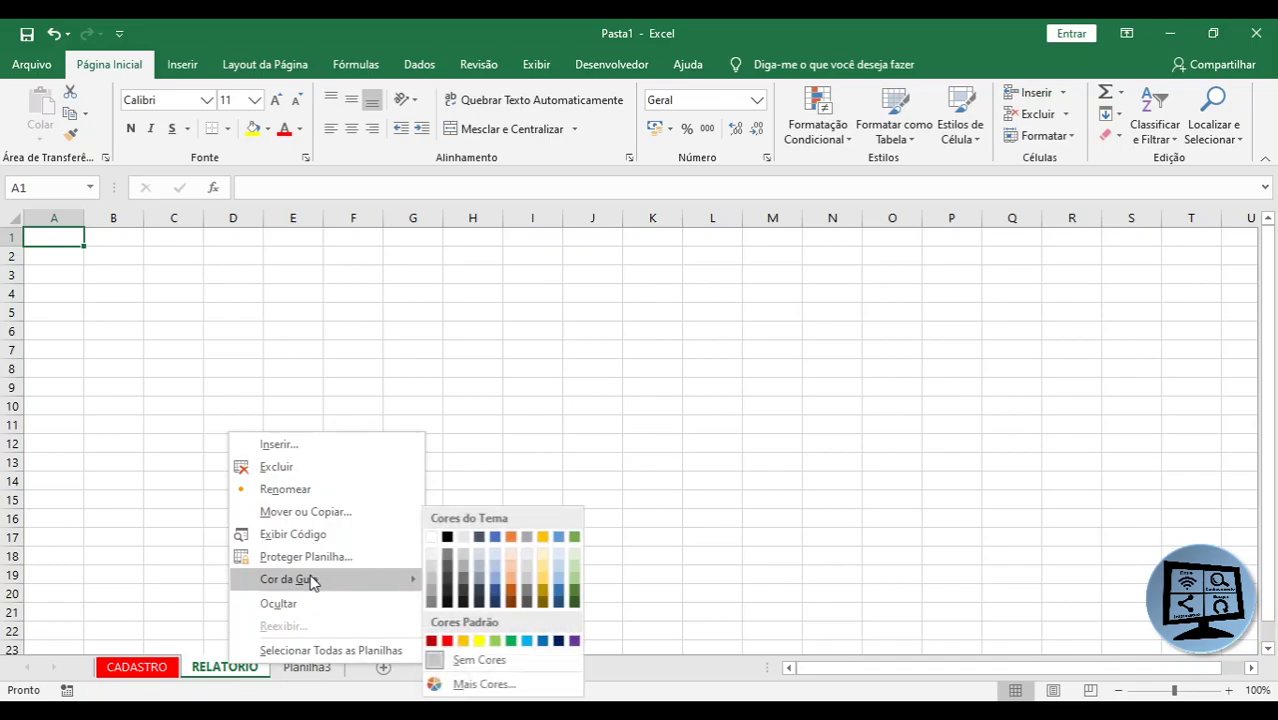
pyautogui.click(496, 591)
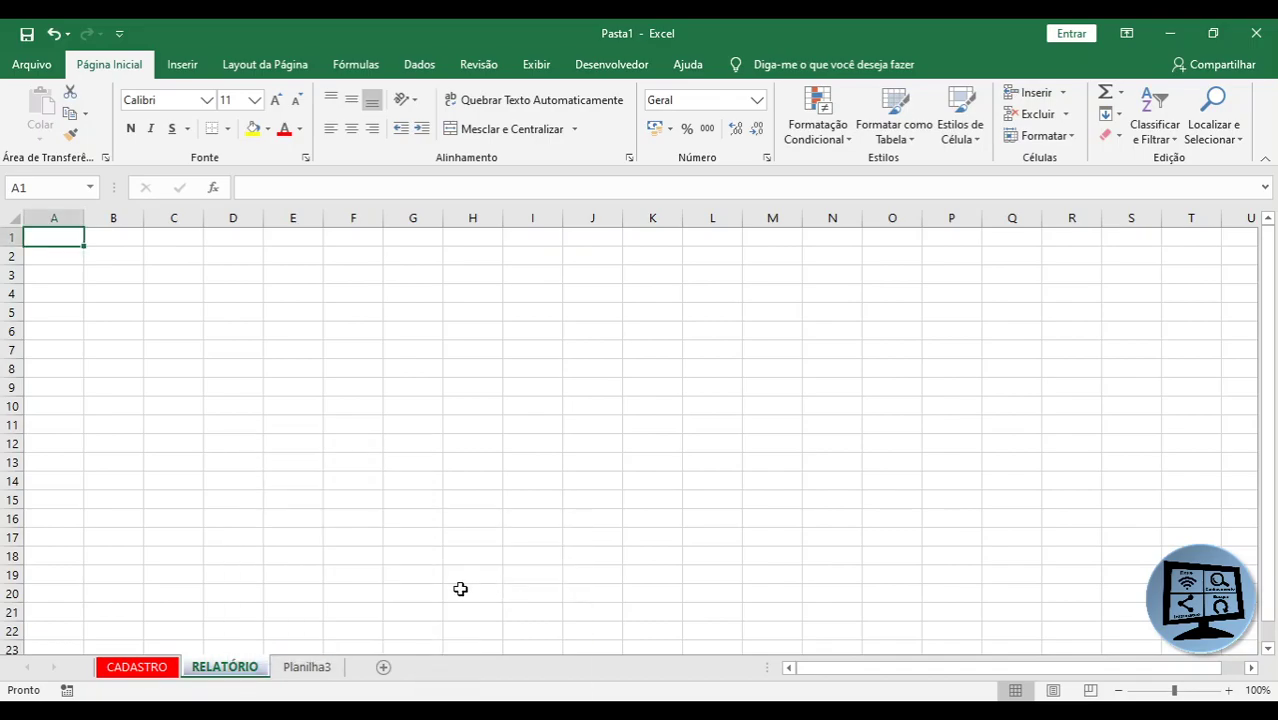
pyautogui.click(156, 670)
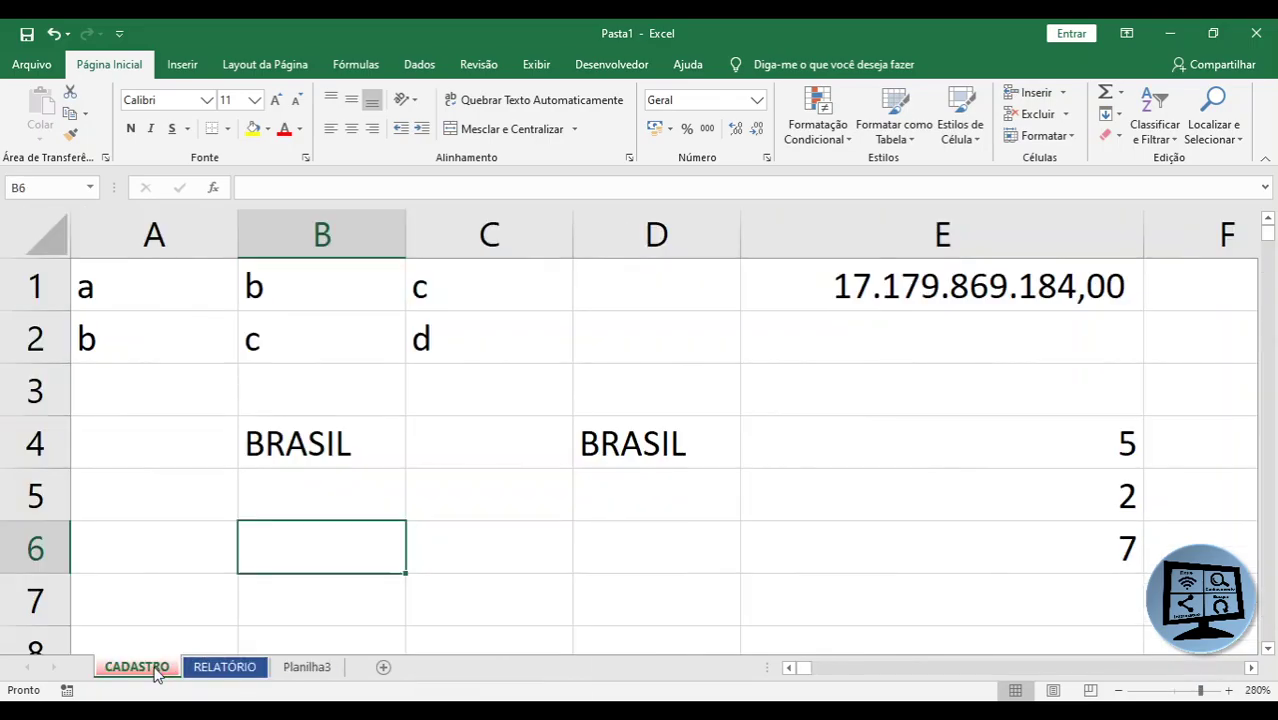
pyautogui.click(238, 670)
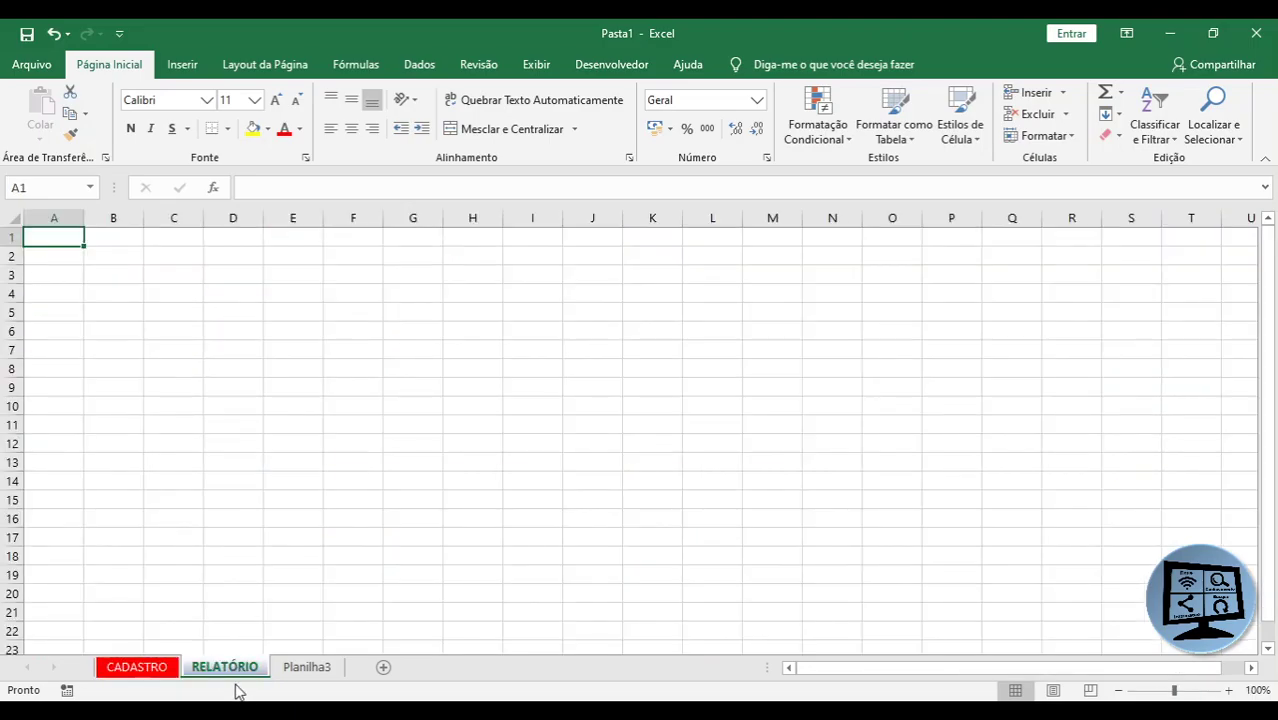
pyautogui.click(283, 348)
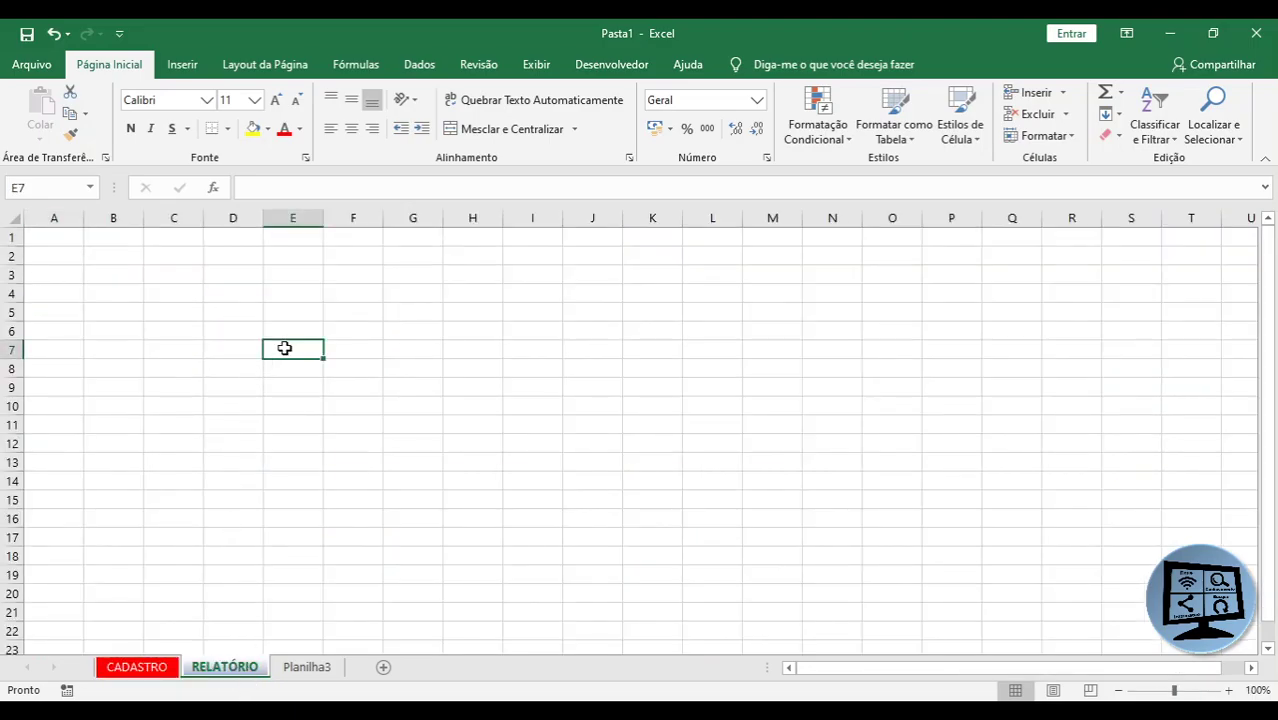
# Delete the Planilha3 sheet from the workbook permanently
pyautogui.rightClick(304, 672)
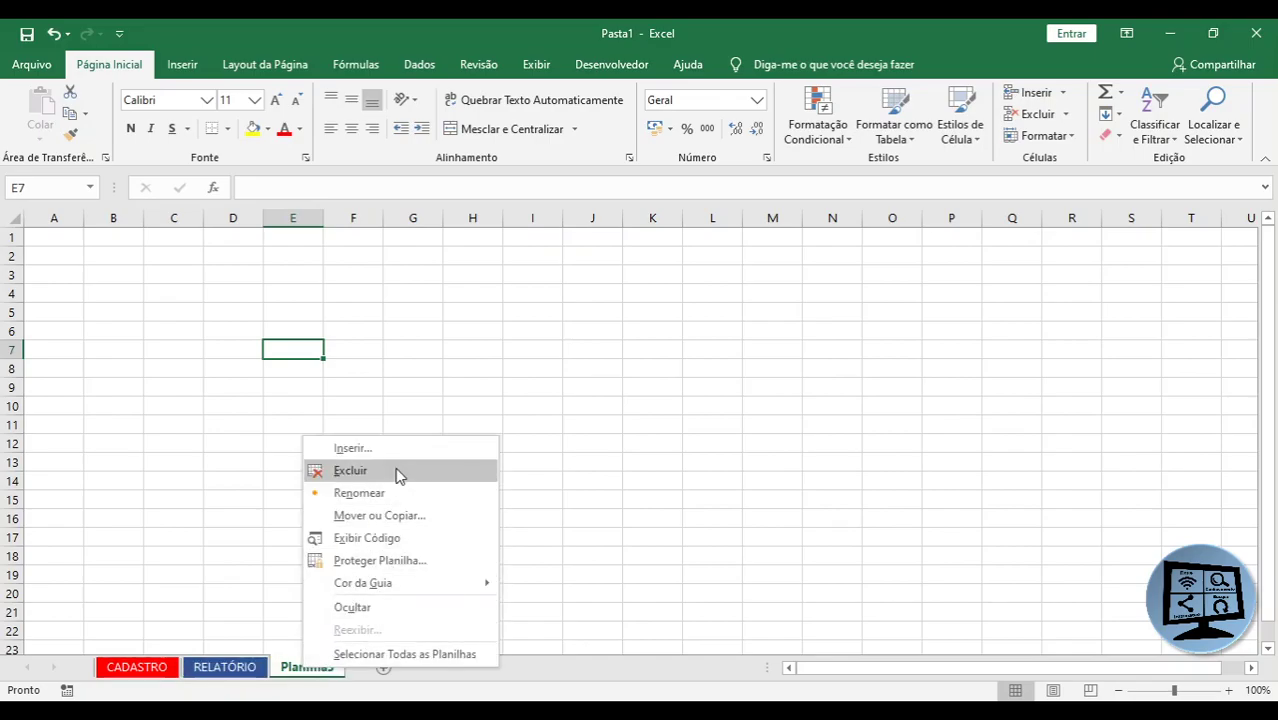
pyautogui.click(393, 470)
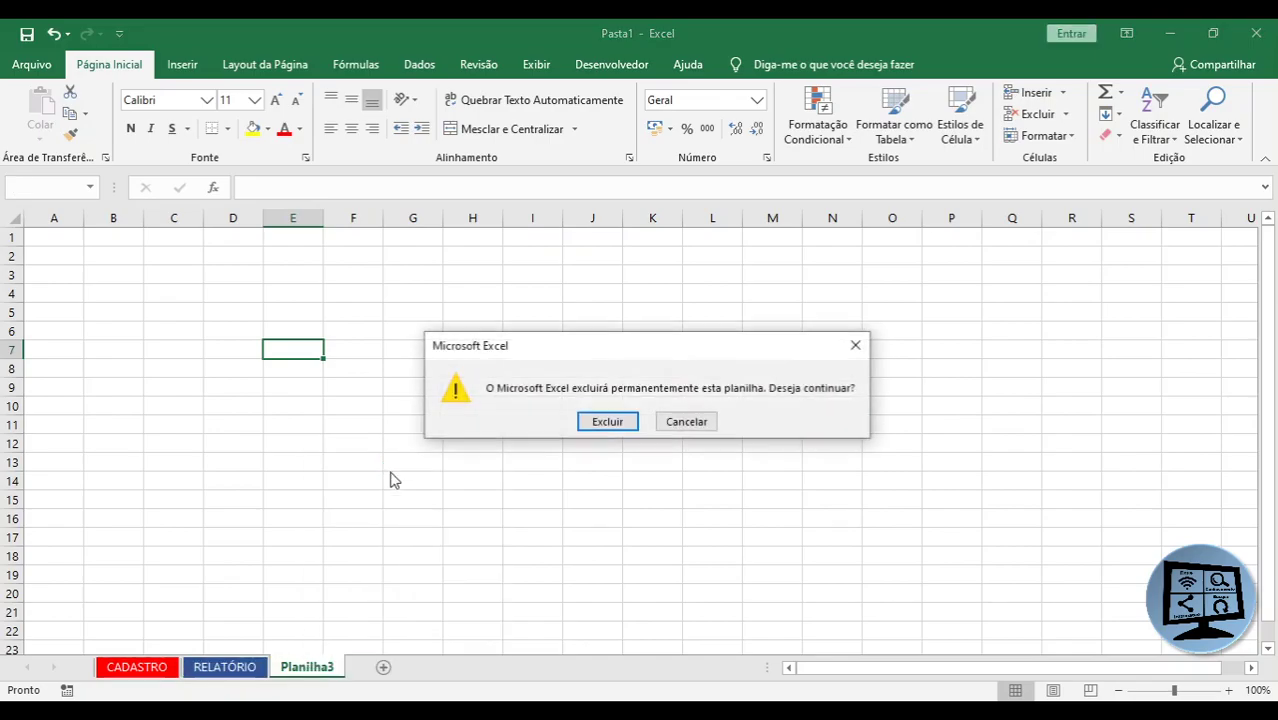
pyautogui.click(607, 422)
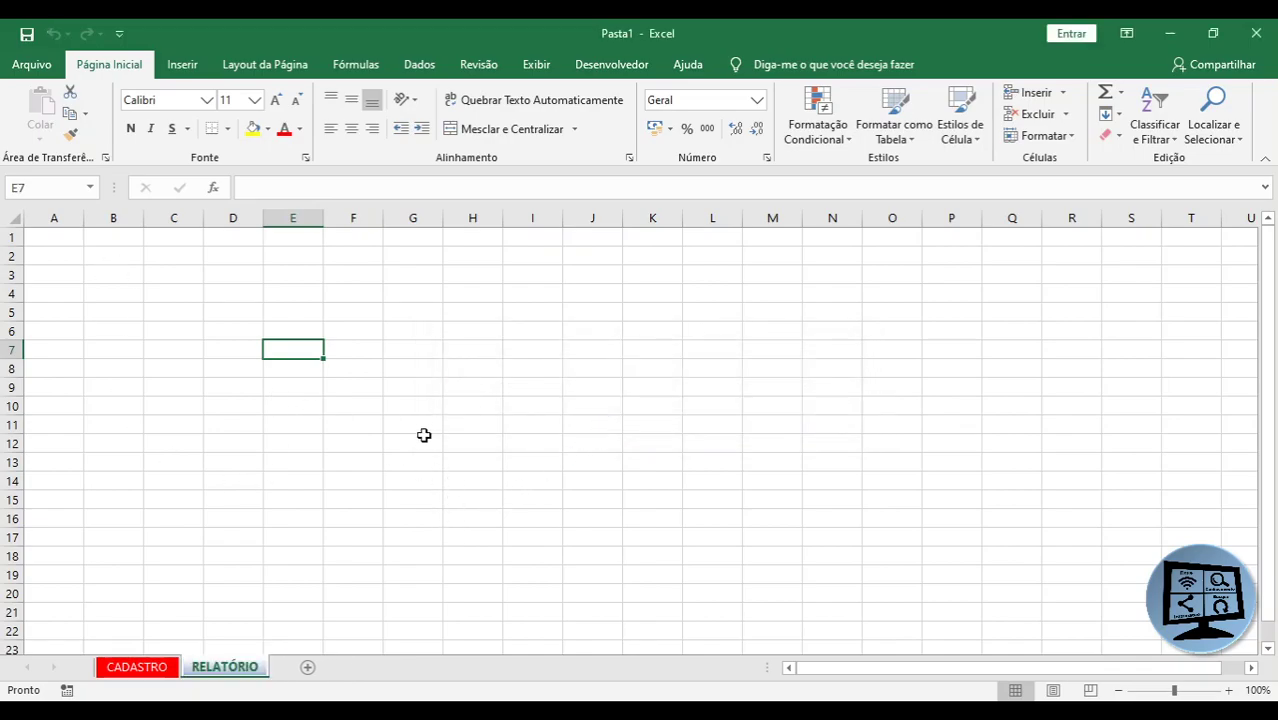
# Show the RELATÓRIO sheet in Page Layout view, followed by Page Break Preview
pyautogui.click(247, 295)
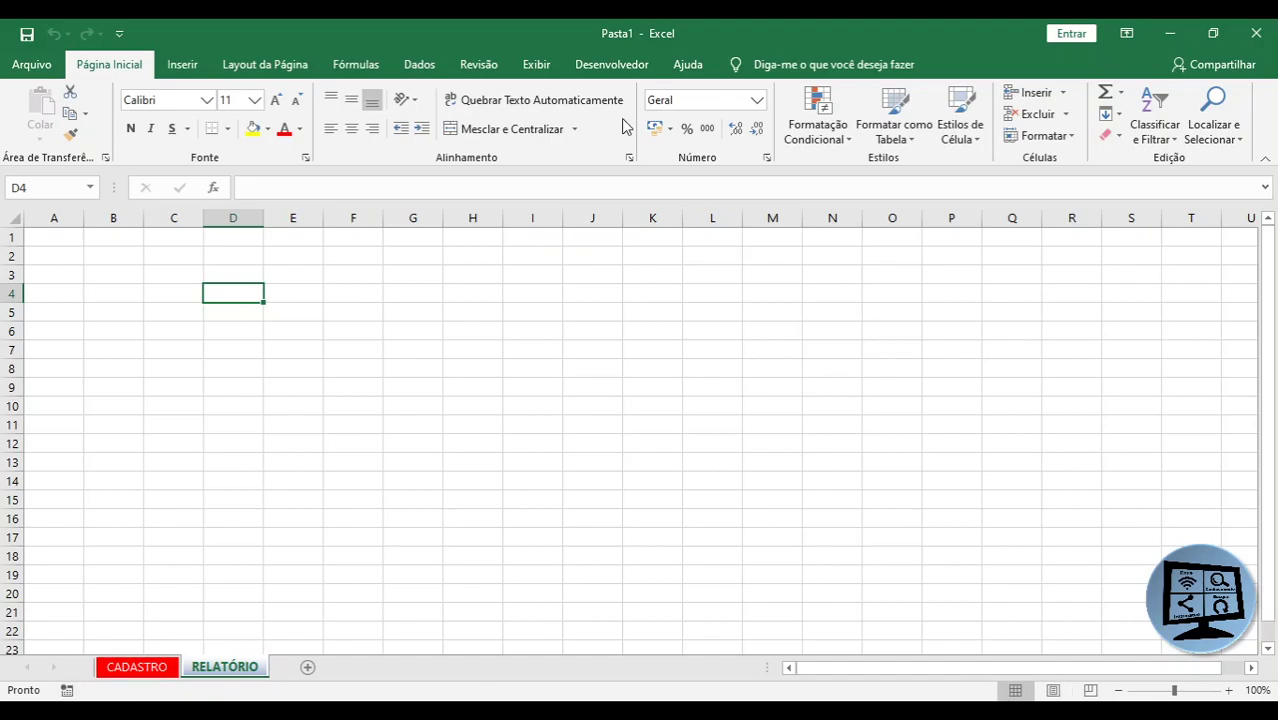
pyautogui.click(1054, 691)
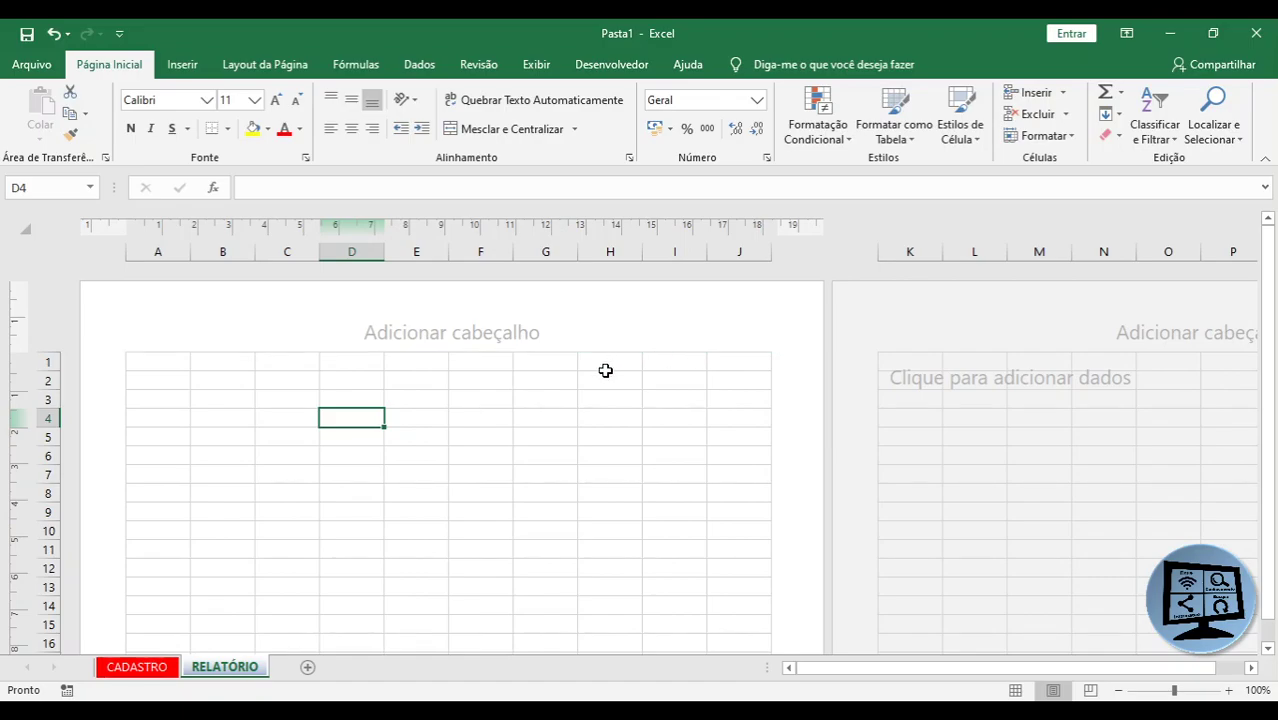
pyautogui.click(1090, 691)
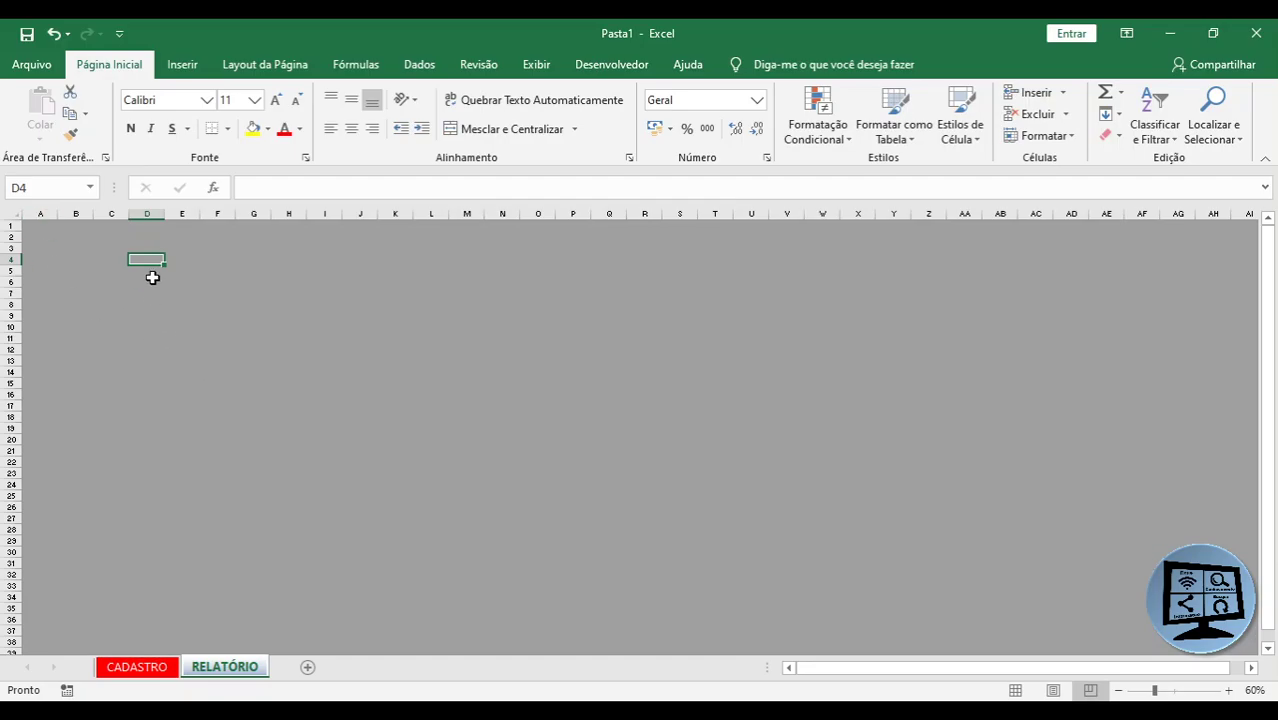
# Enter a person's first name in cell A1 of the RELATÓRIO sheet
pyautogui.click(42, 225)
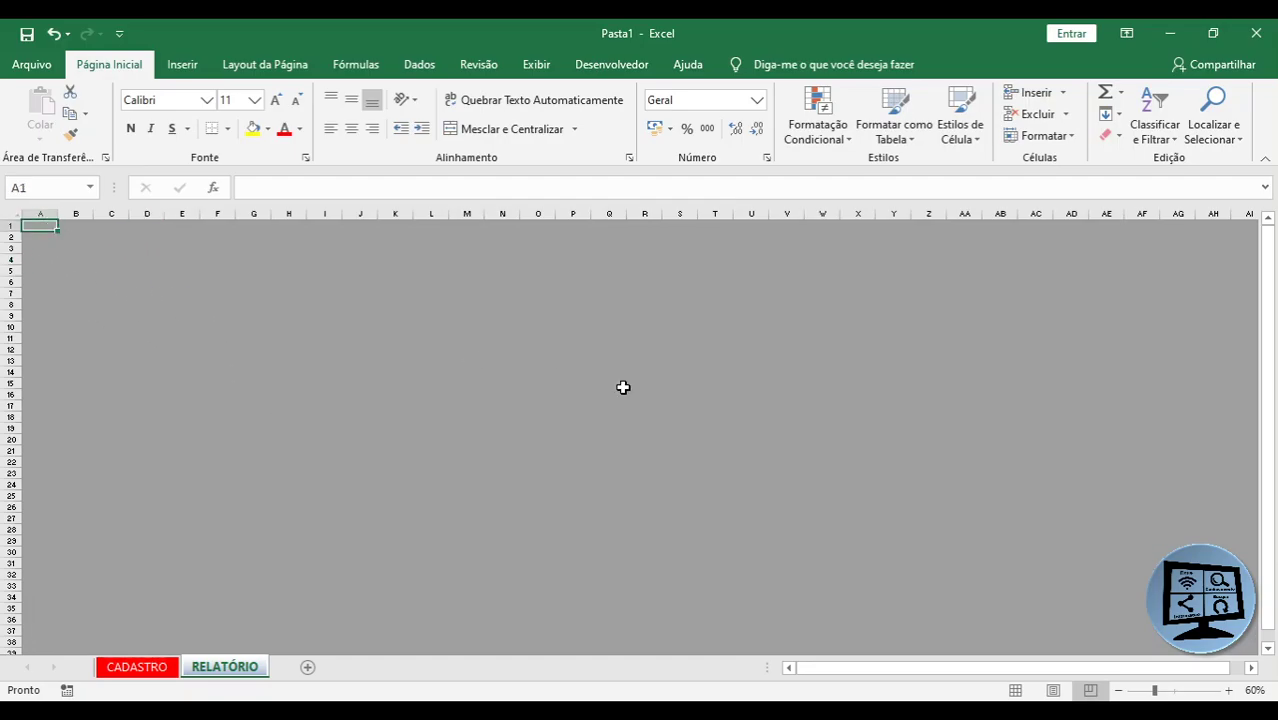
pyautogui.write('lEANDRO')
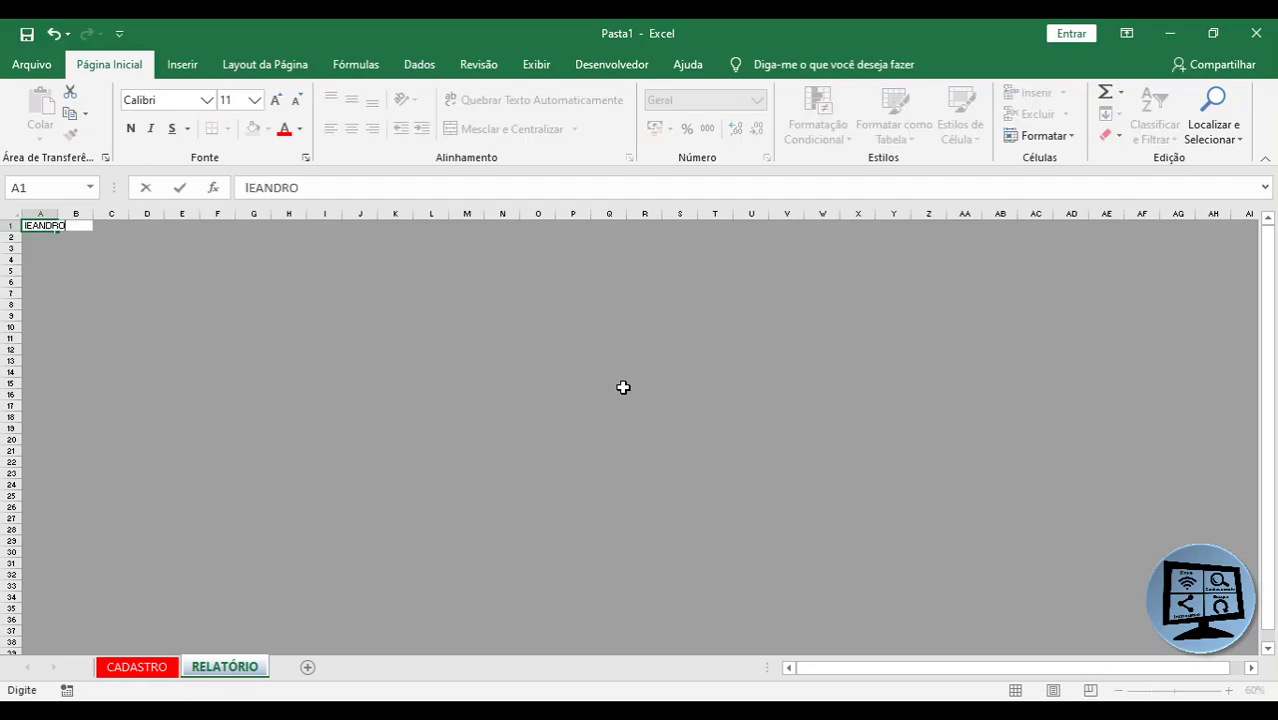
pyautogui.press('Return')
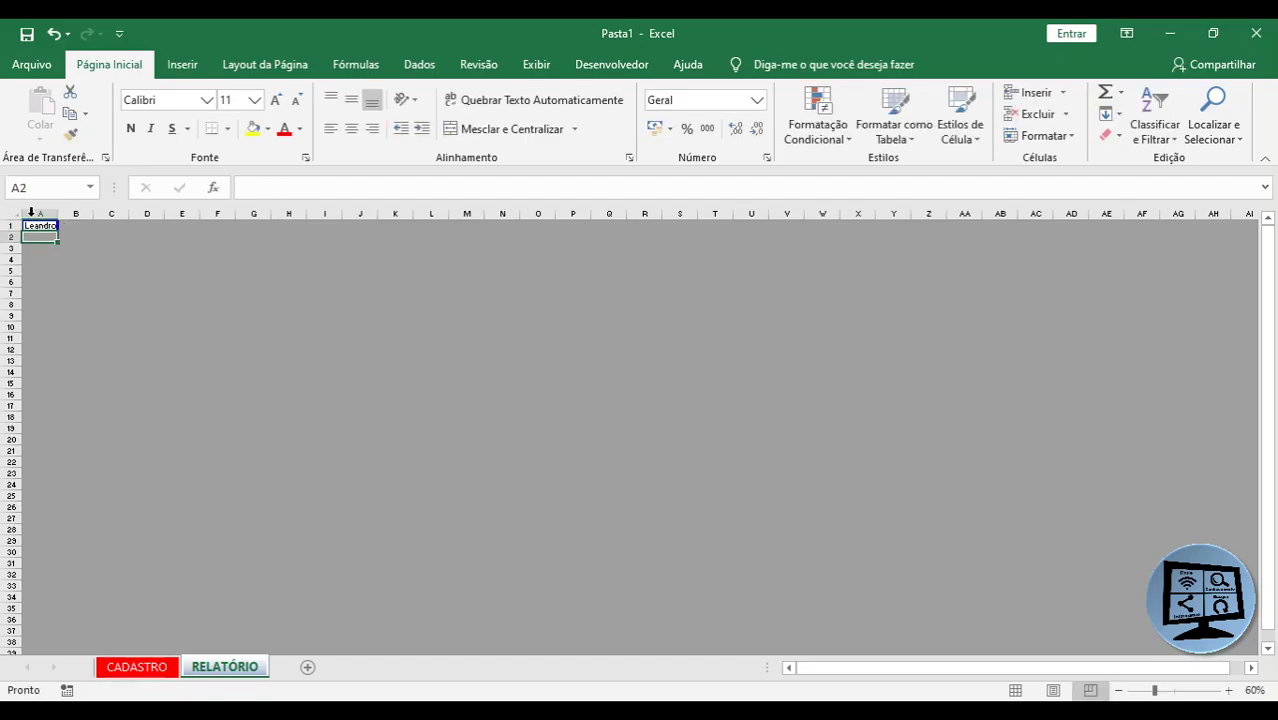
# Fill the whole range A1:G24 with the same first name in a single entry
pyautogui.moveTo(40, 226); pyautogui.dragTo(265, 476)
pyautogui.write('l')
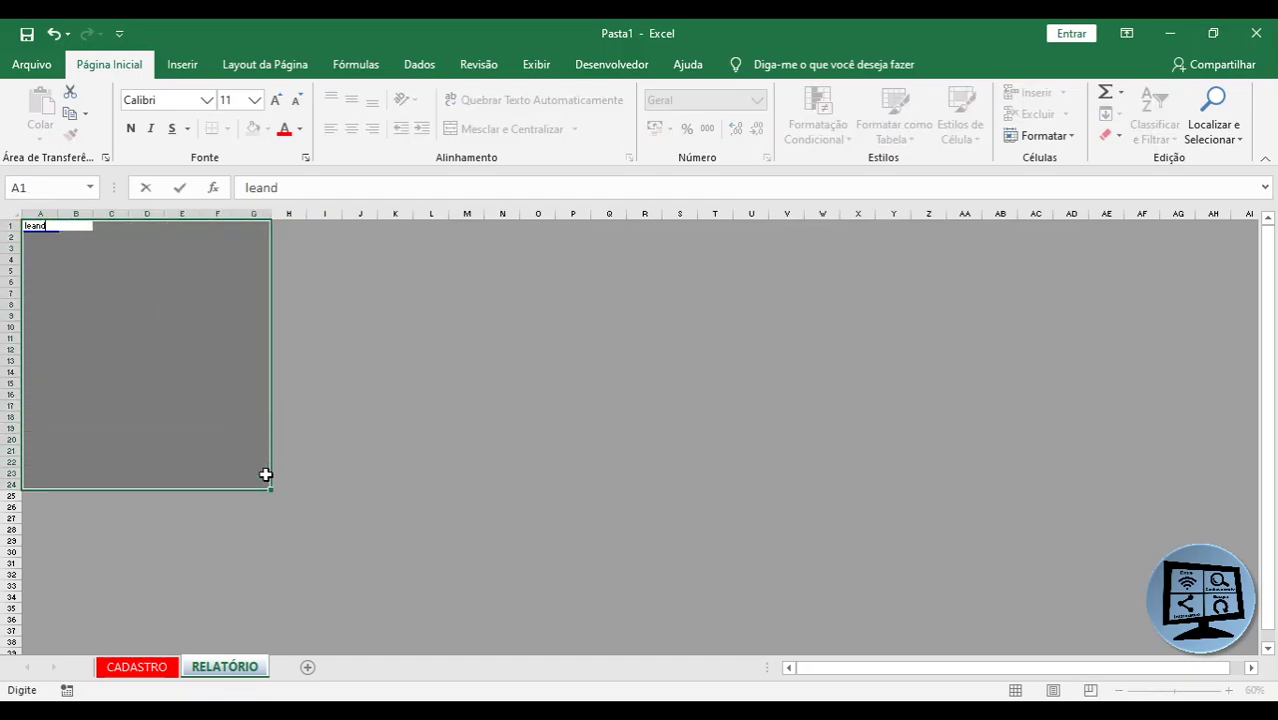
pyautogui.hotkey('ctrl', 'Return')
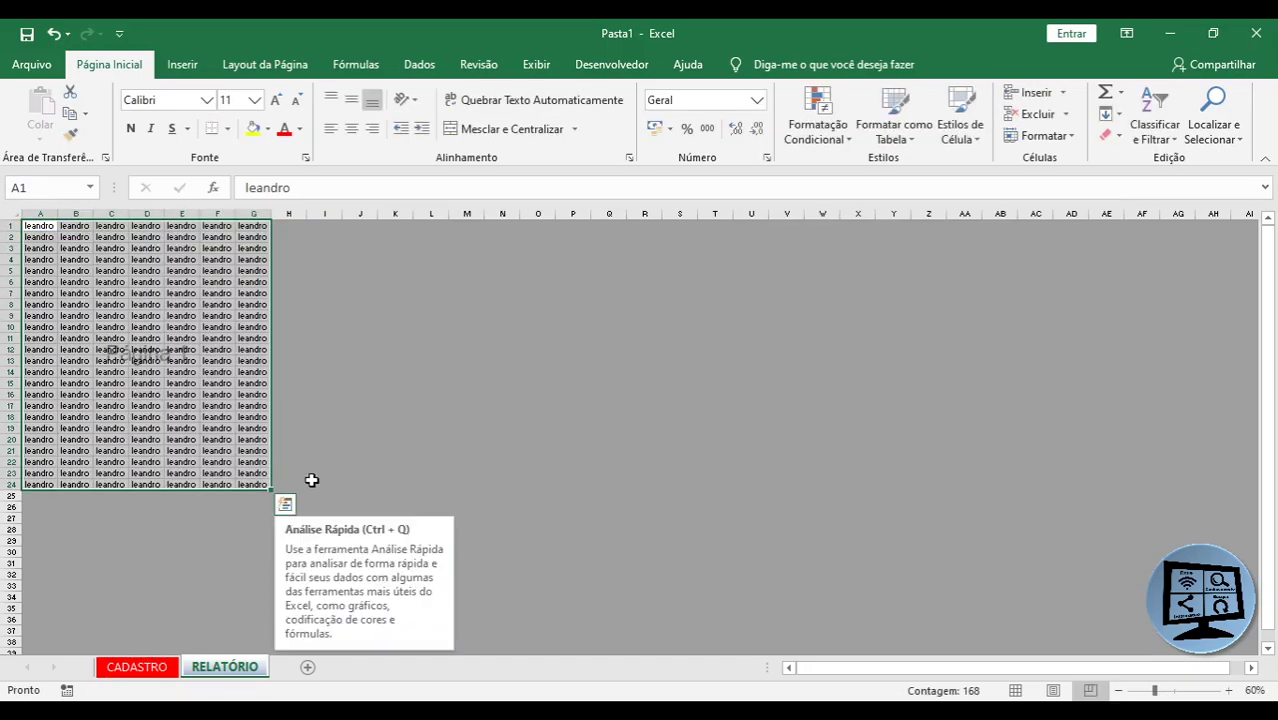
# Examine the blue page border around the filled cells and the grey area outside it at different zoom levels
pyautogui.click(323, 372)
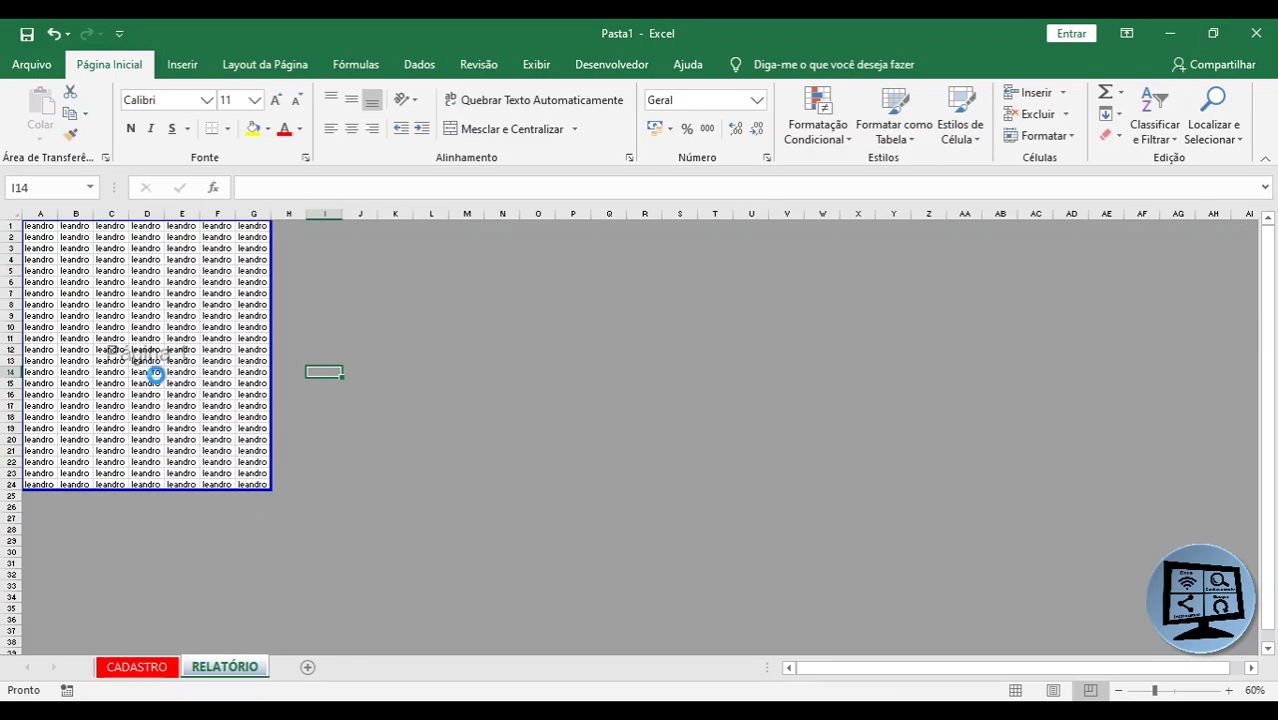
pyautogui.keyDown('ctrl'); pyautogui.scroll(6, 156, 374); pyautogui.keyUp('ctrl')
pyautogui.keyDown('ctrl'); pyautogui.scroll(-2, 302, 391); pyautogui.keyUp('ctrl')
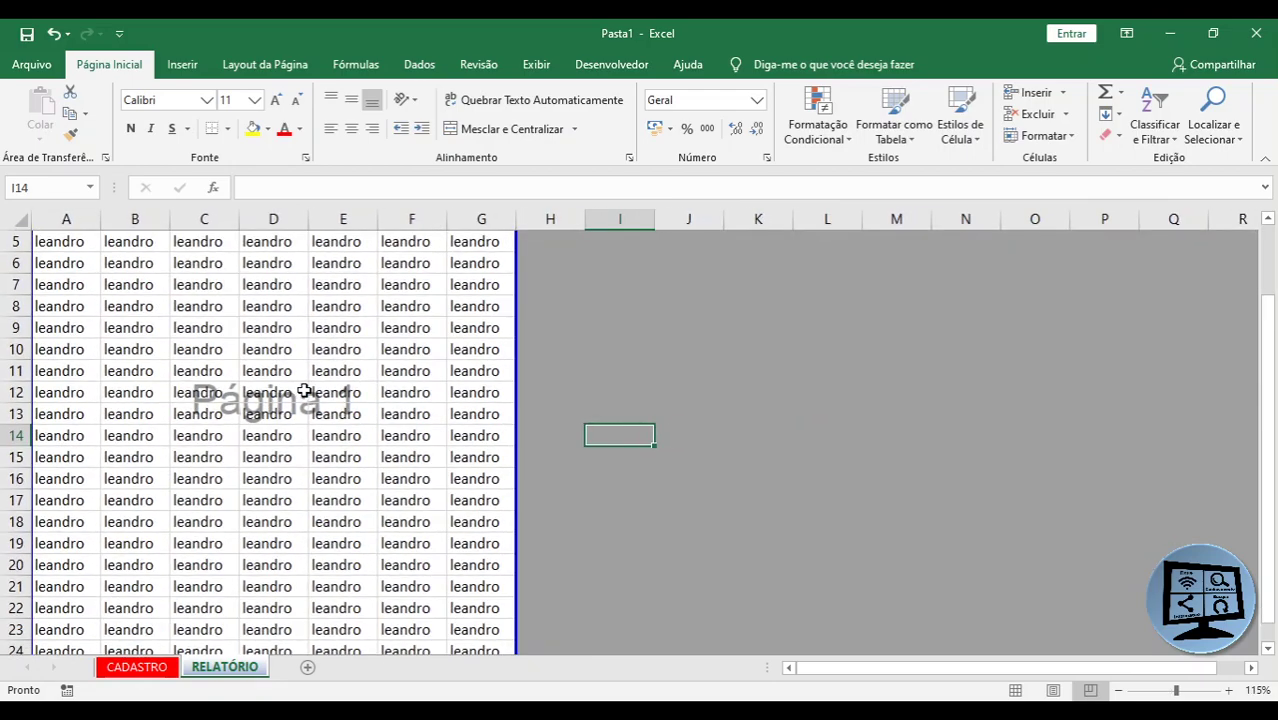
pyautogui.keyDown('ctrl'); pyautogui.scroll(-2, 304, 391); pyautogui.keyUp('ctrl')
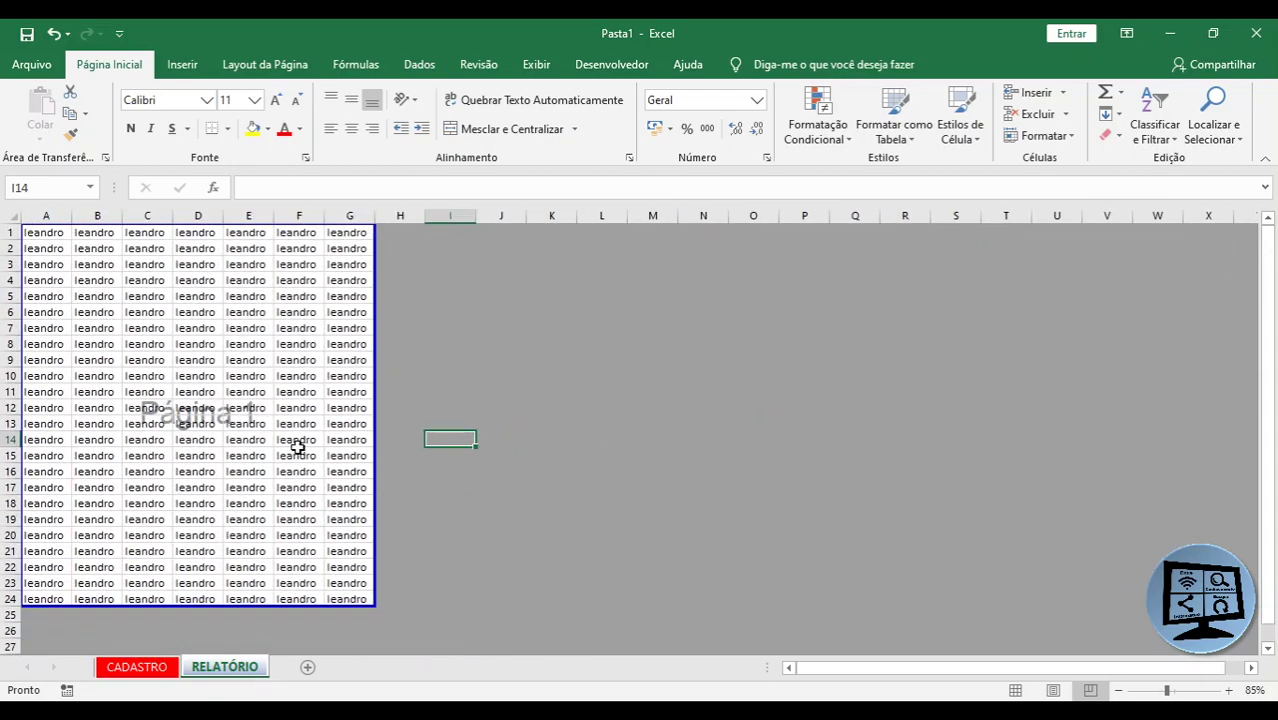
pyautogui.click(108, 266)
pyautogui.click(190, 327)
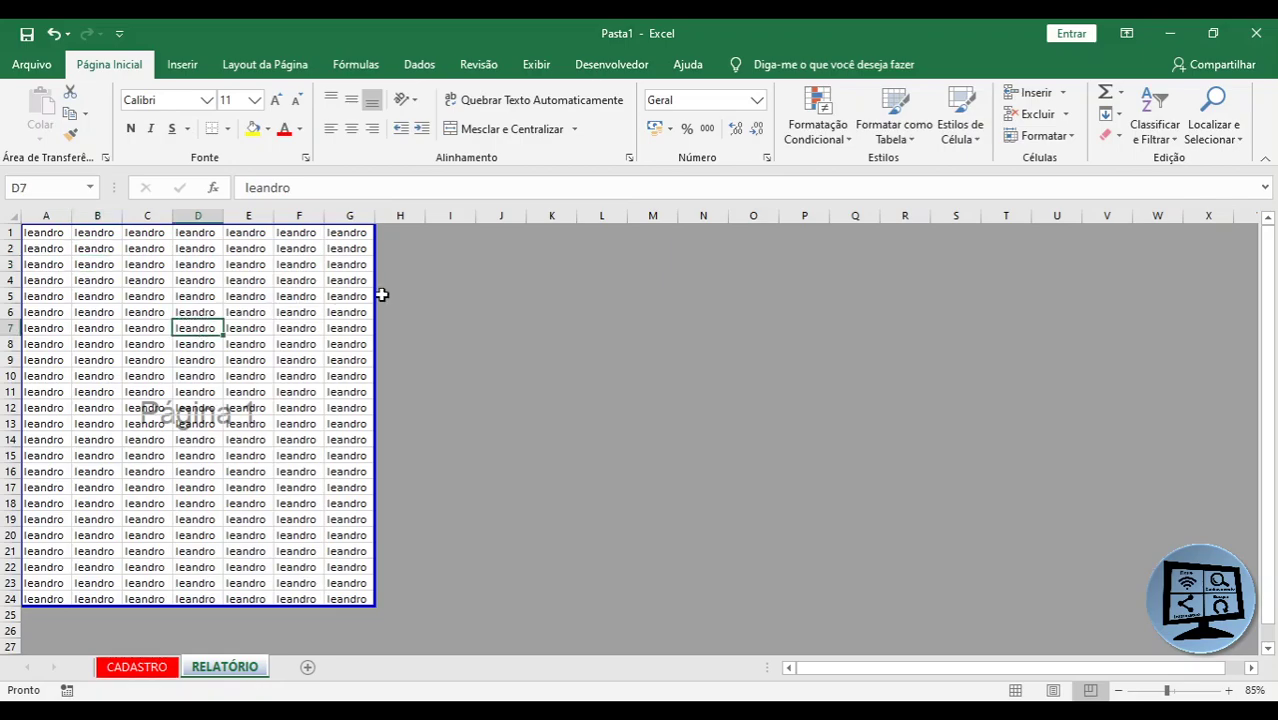
pyautogui.click(416, 279)
pyautogui.click(303, 373)
pyautogui.click(302, 358)
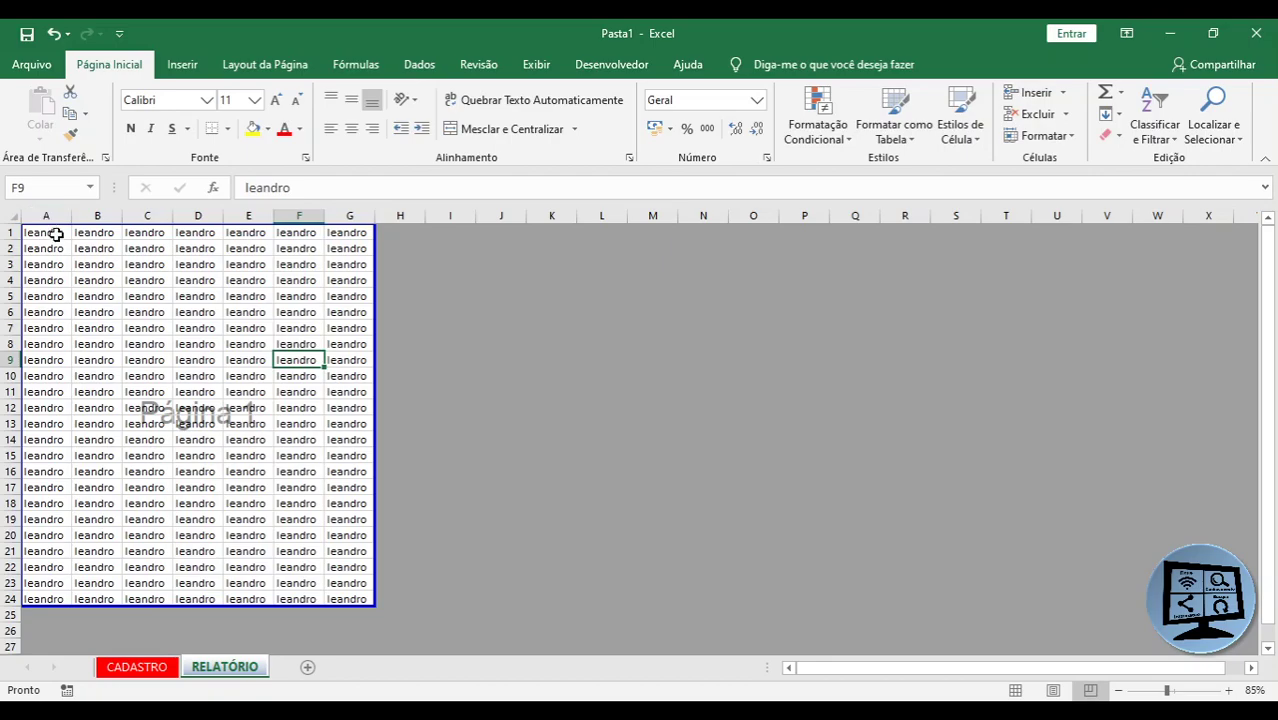
# Select the filled range A1:G24 and view the available print area options
pyautogui.click(57, 232)
pyautogui.moveTo(57, 232); pyautogui.dragTo(345, 599)
pyautogui.click(270, 64)
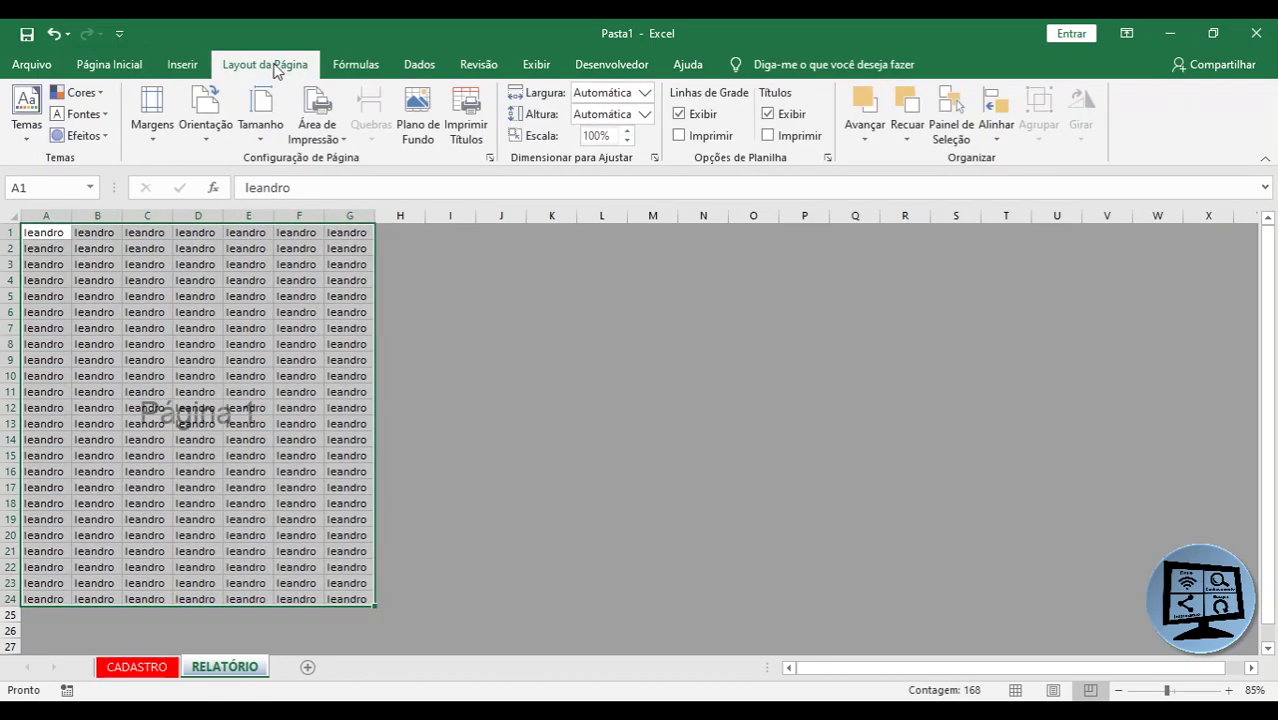
pyautogui.click(318, 128)
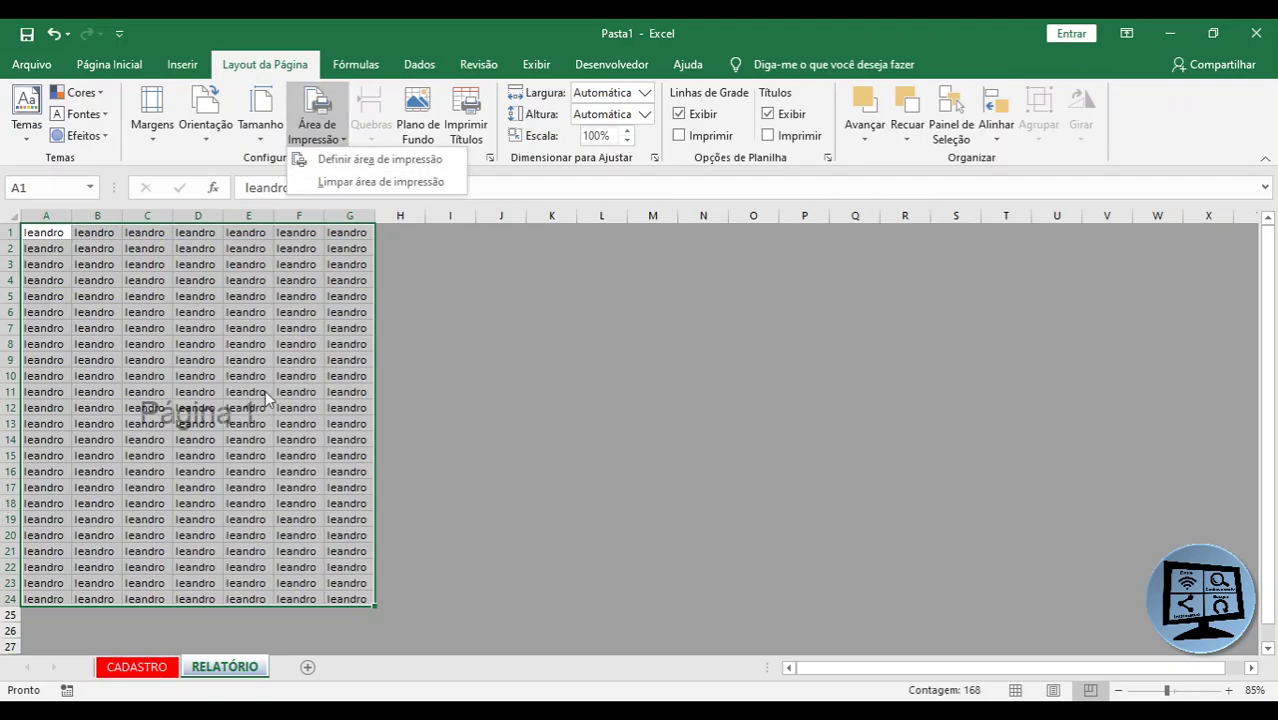
# Enter the same first name in cell I9, outside the filled block
pyautogui.click(462, 357)
pyautogui.click(462, 357)
pyautogui.write('leandro')
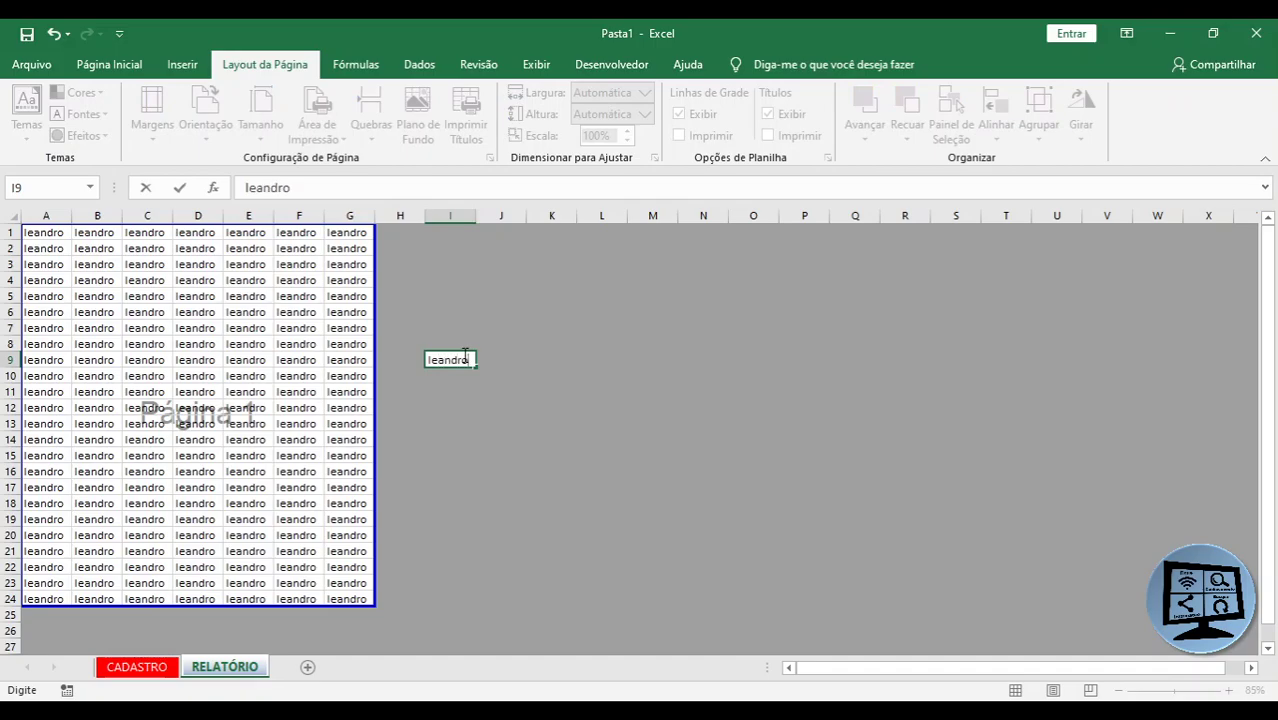
pyautogui.press('Return')
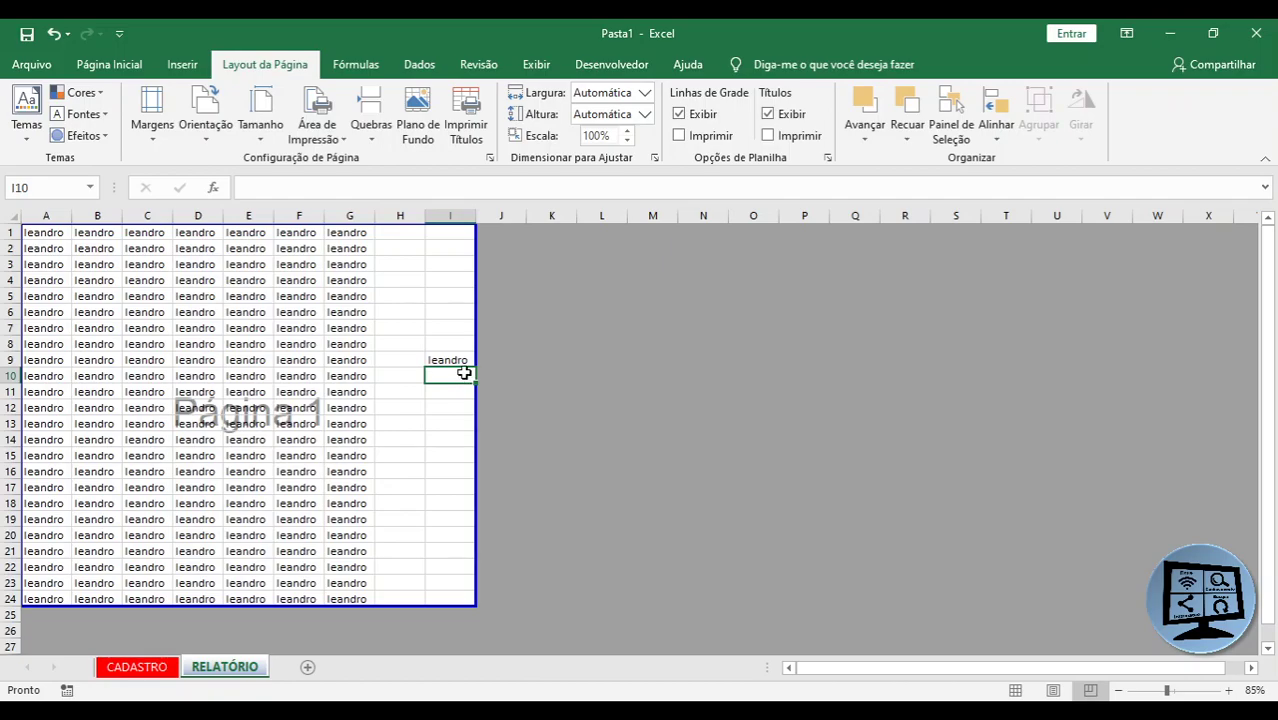
# View the available print area options and return the RELATÓRIO sheet to Normal view
pyautogui.click(338, 142)
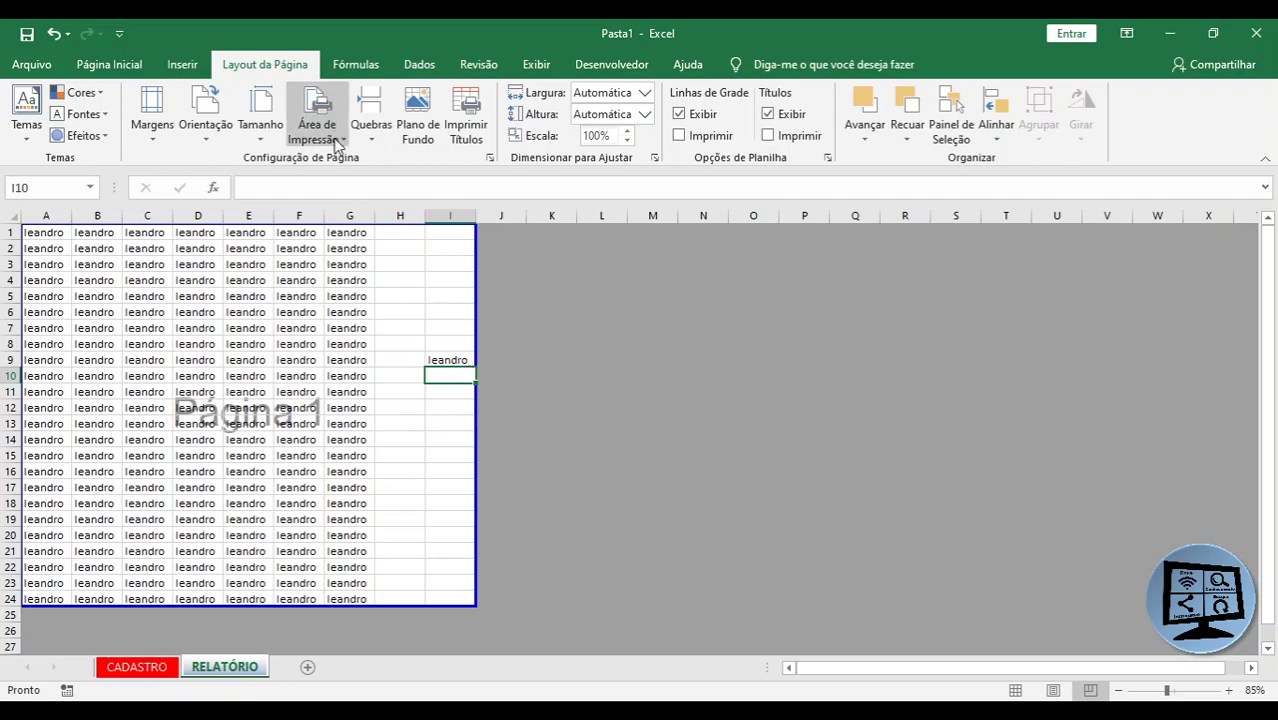
pyautogui.click(315, 372)
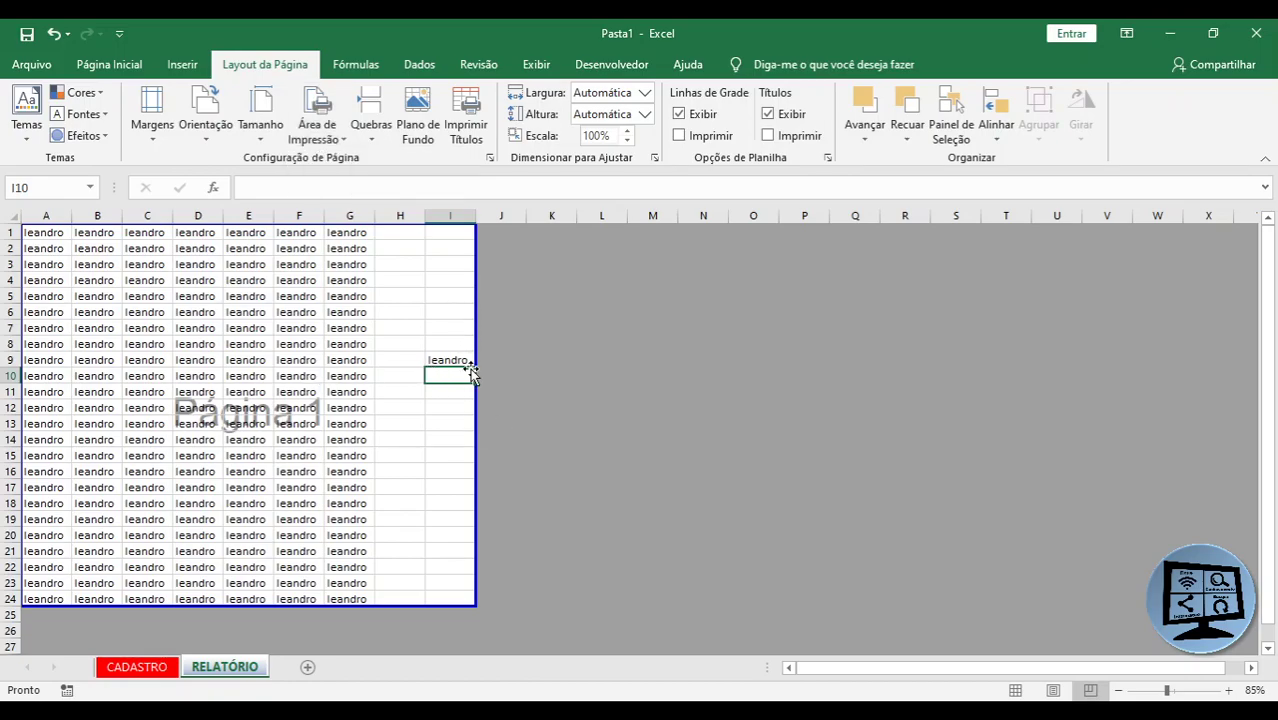
pyautogui.click(1015, 691)
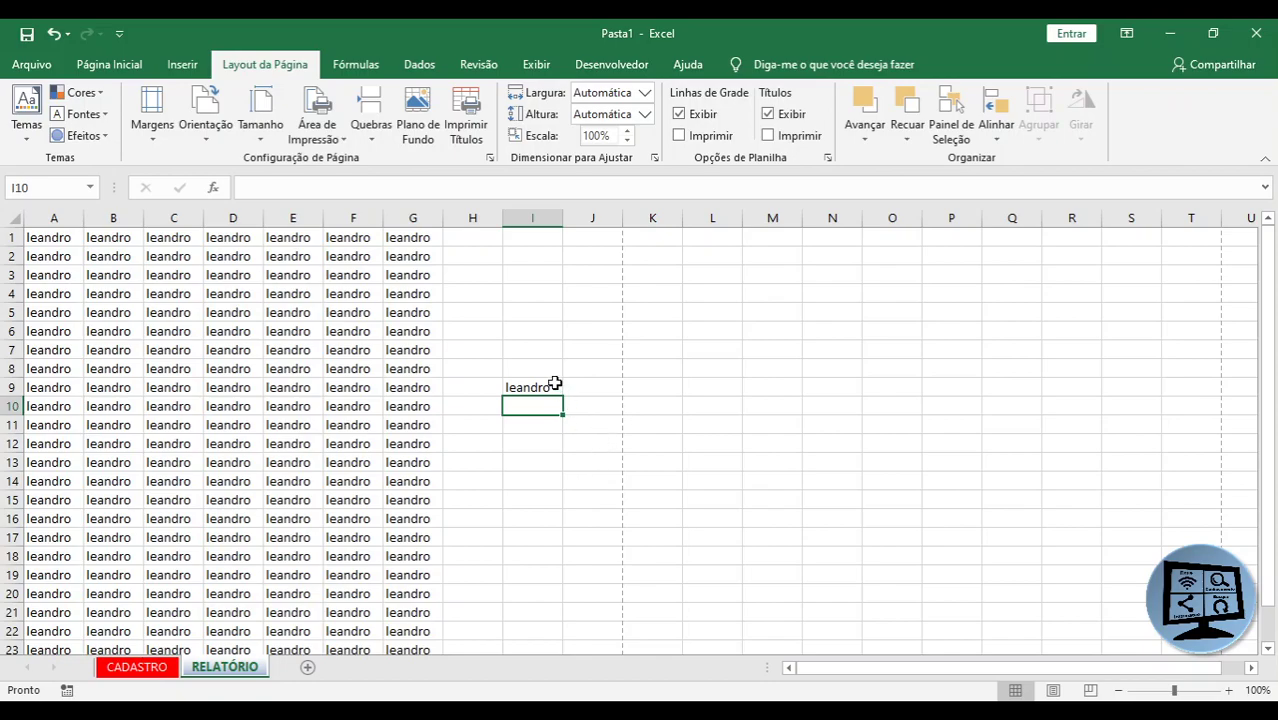
# Widen columns G, F and E to about double their width, moving the dashed page break relative to cell I9
pyautogui.click(524, 384)
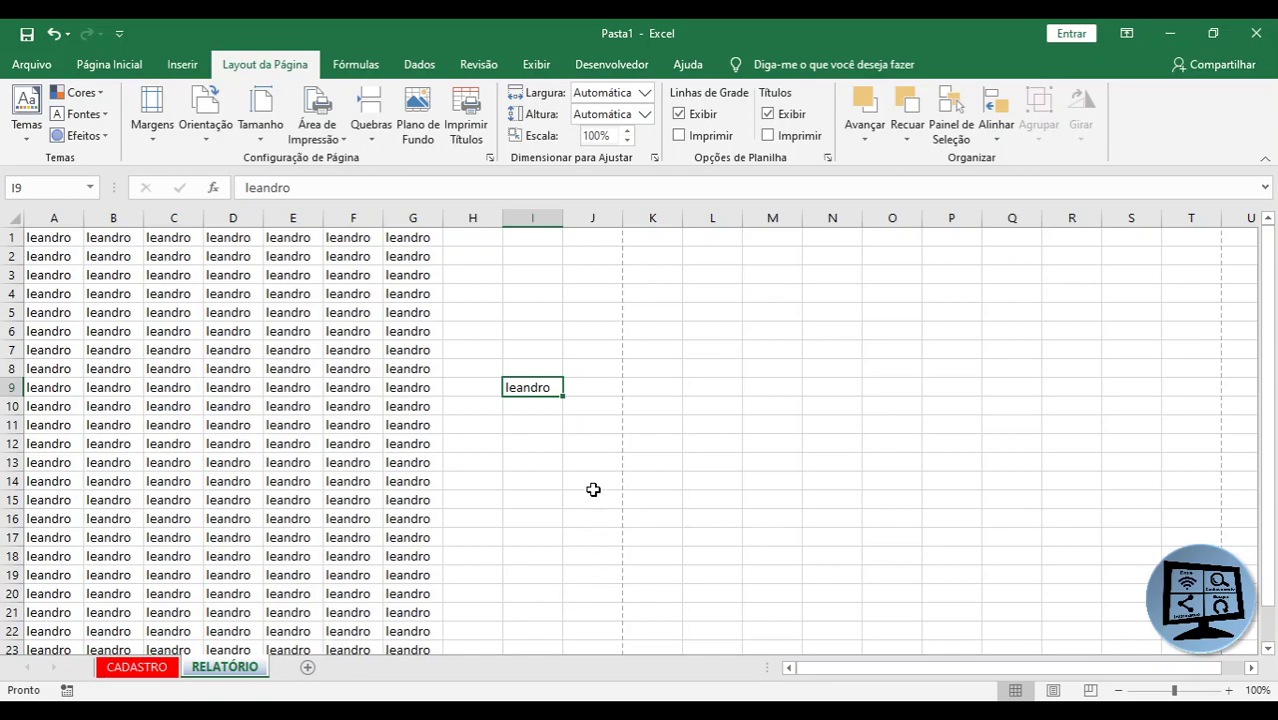
pyautogui.moveTo(443, 216); pyautogui.dragTo(507, 216)
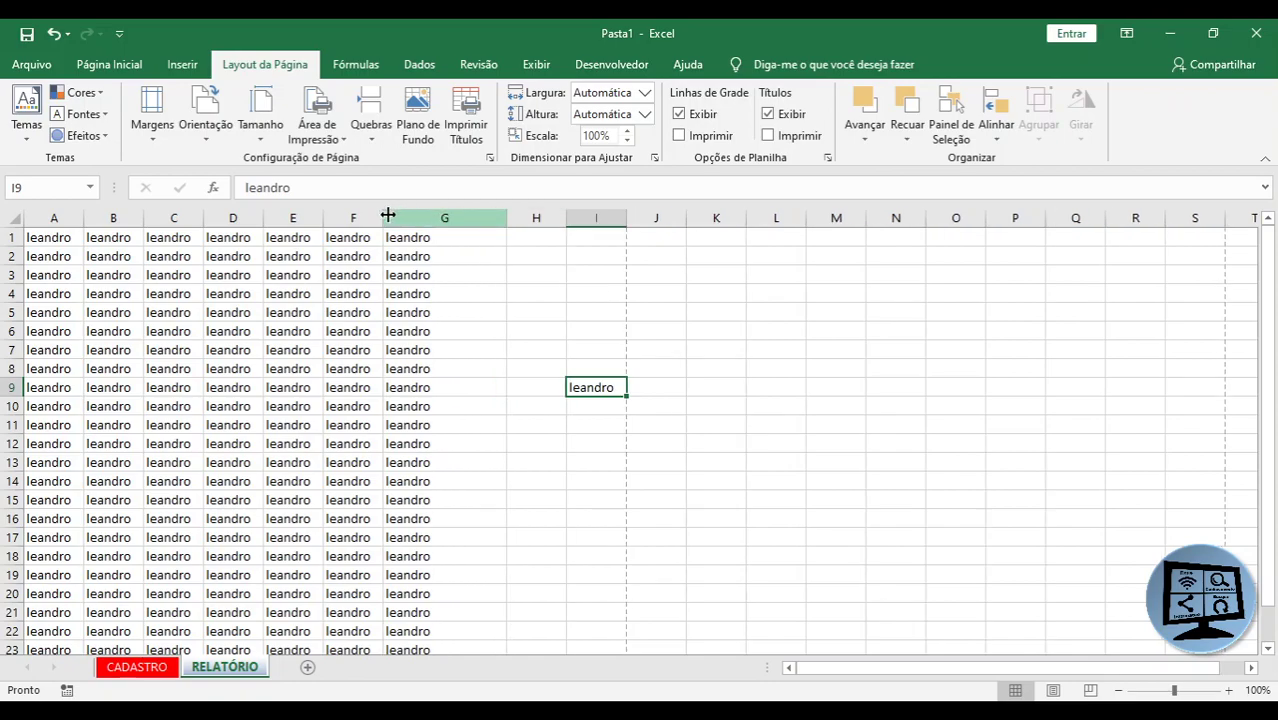
pyautogui.moveTo(388, 216); pyautogui.dragTo(444, 218)
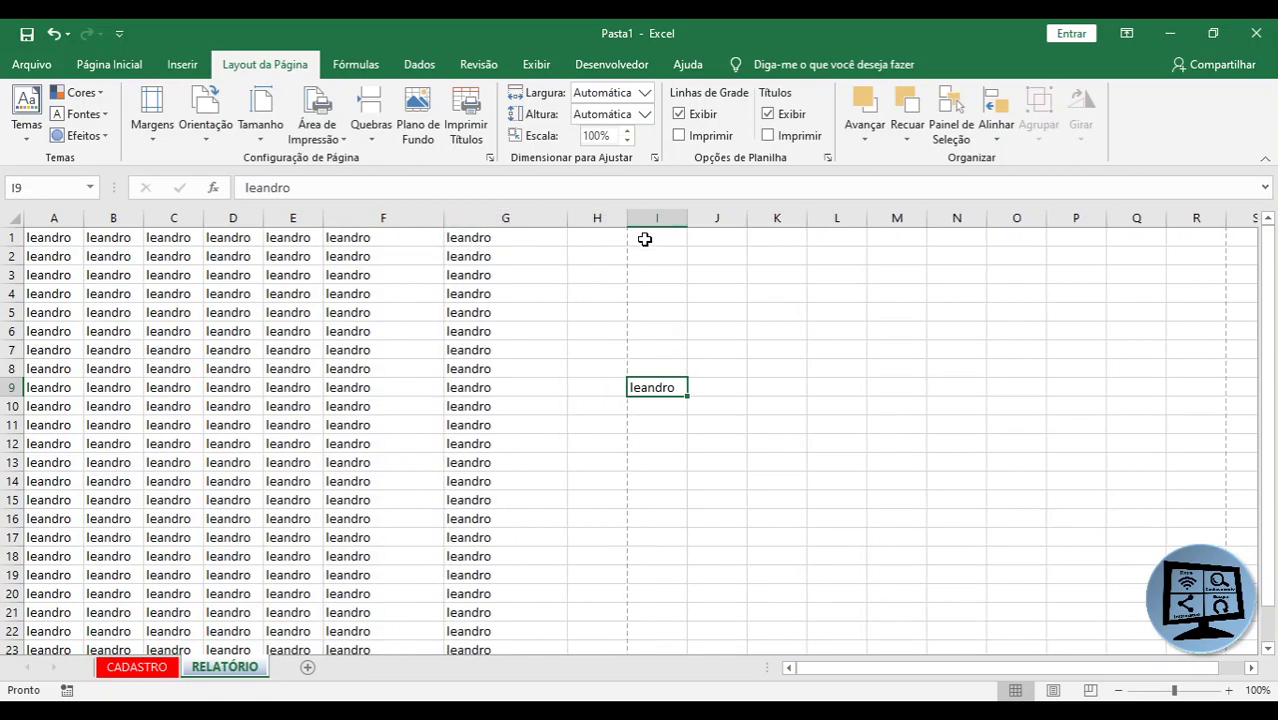
pyautogui.moveTo(323, 218); pyautogui.dragTo(370, 222)
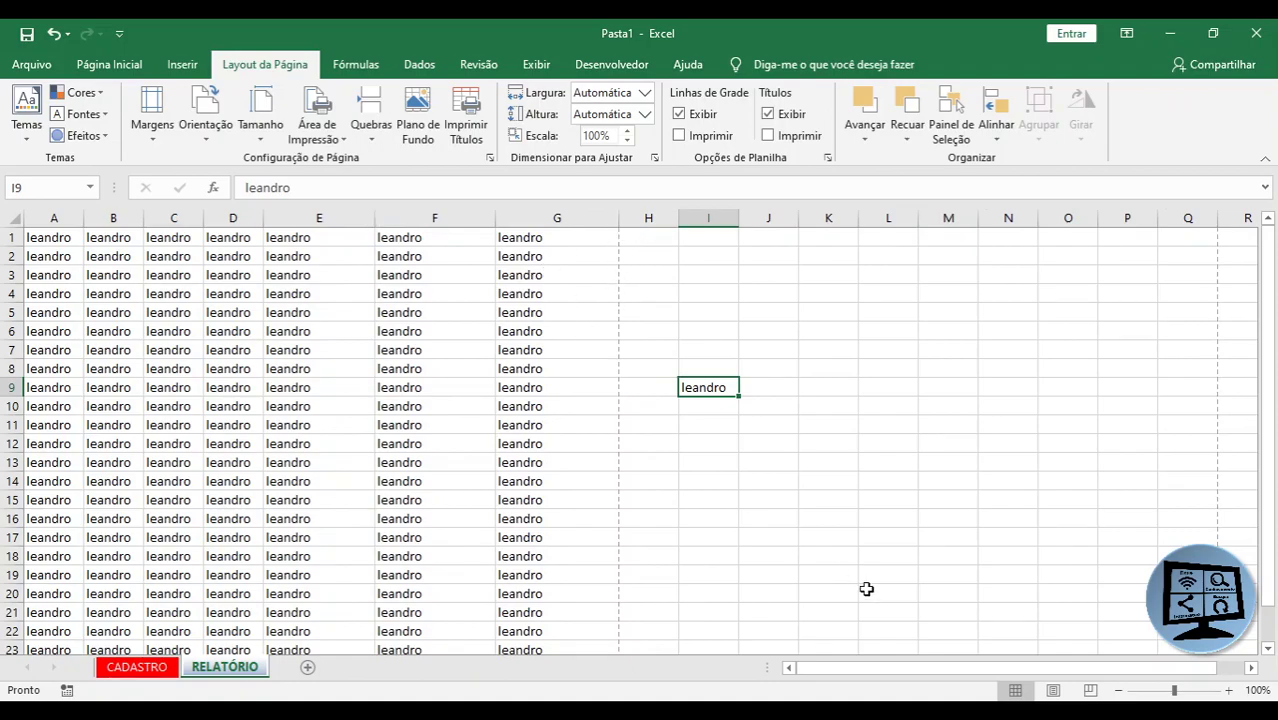
# On the CADASTRO sheet, examine the average, count and sum for the ranges E4:E6 and D4:E6
pyautogui.click(138, 667)
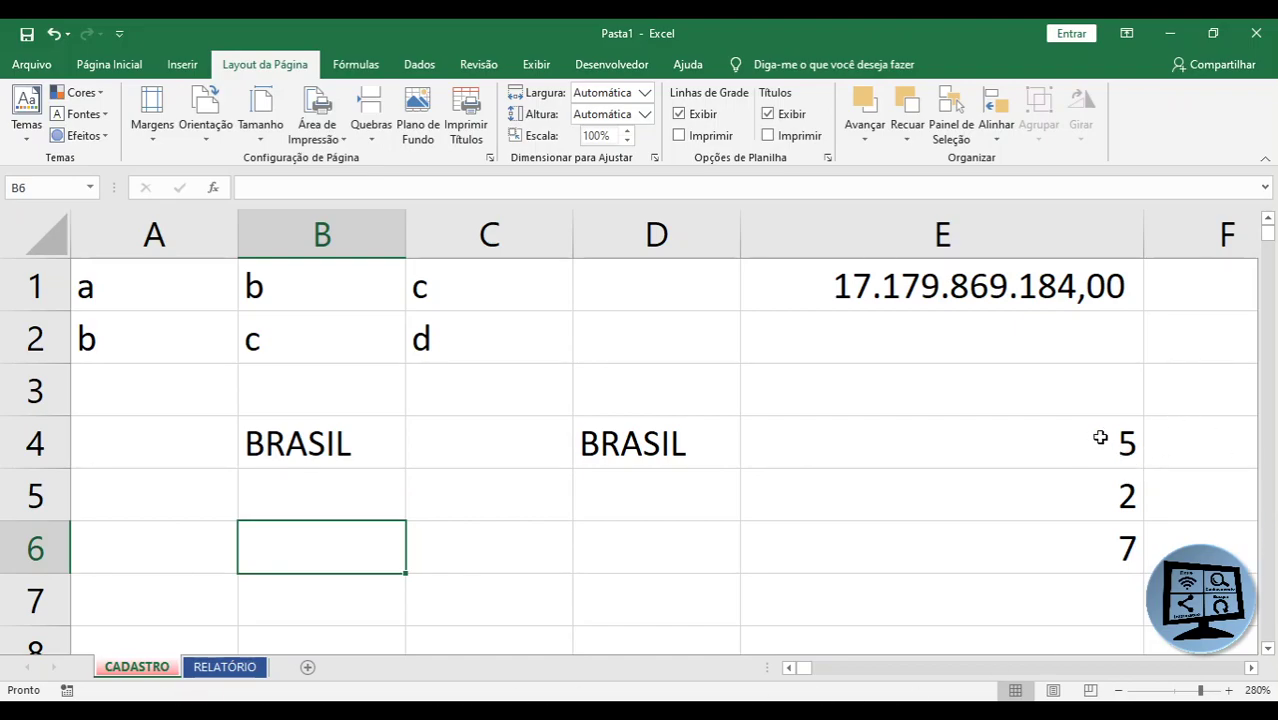
pyautogui.moveTo(1098, 440); pyautogui.dragTo(1066, 546)
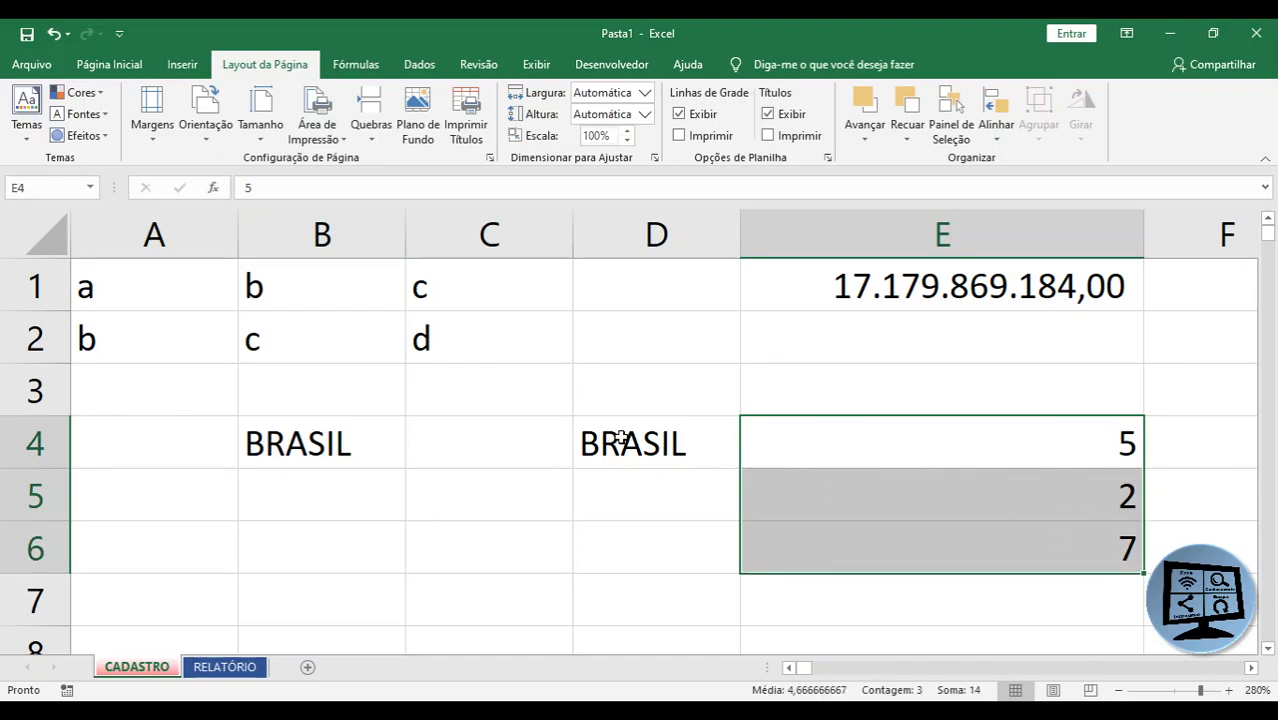
pyautogui.moveTo(619, 435); pyautogui.dragTo(940, 546)
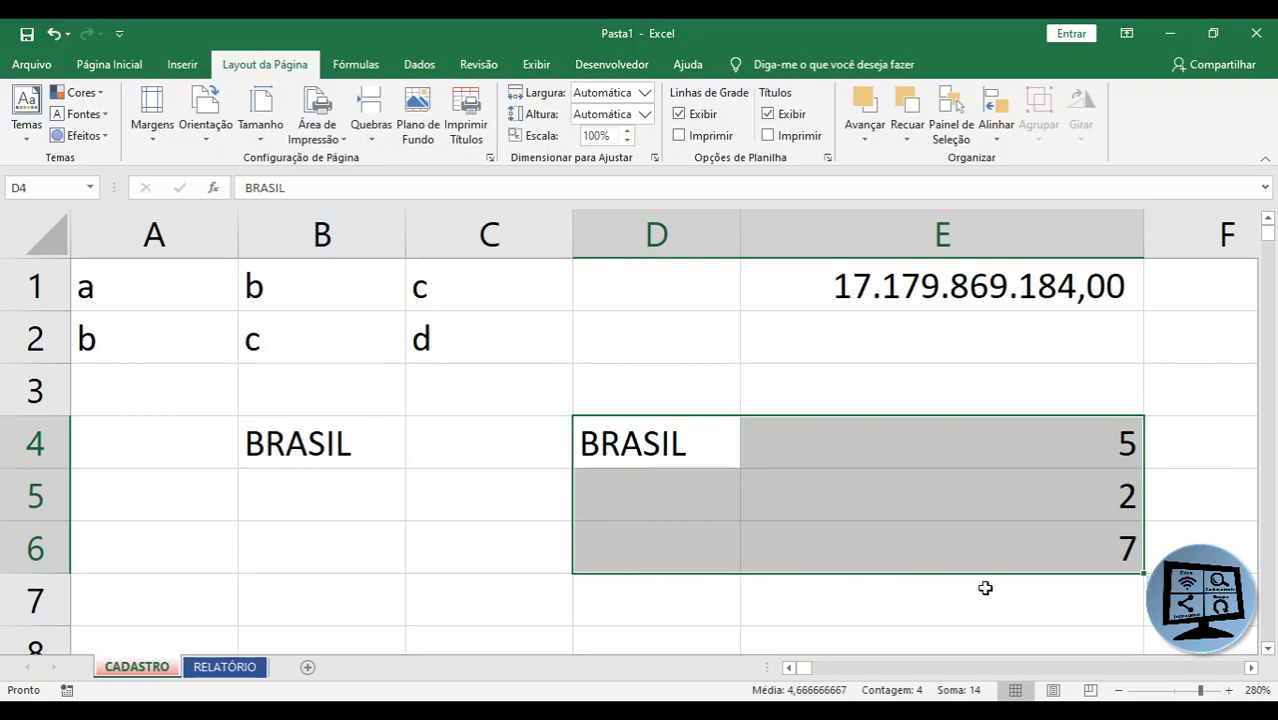
pyautogui.click(423, 482)
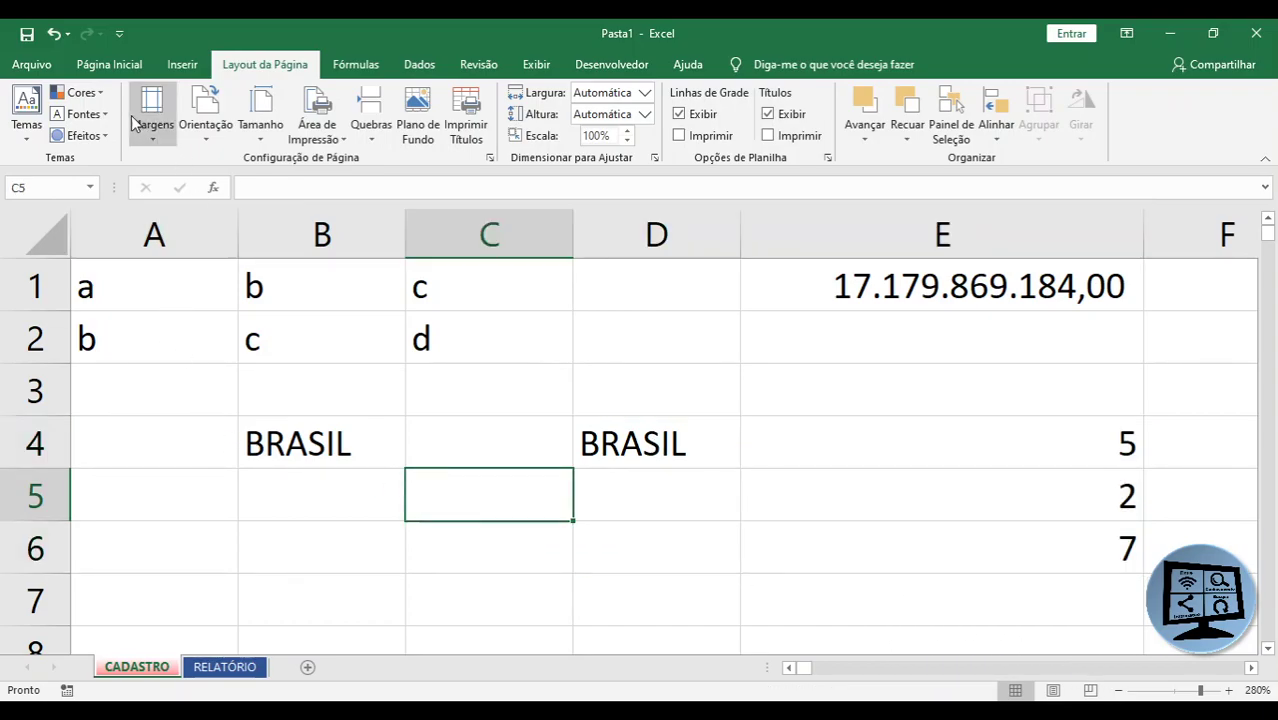
pyautogui.click(130, 66)
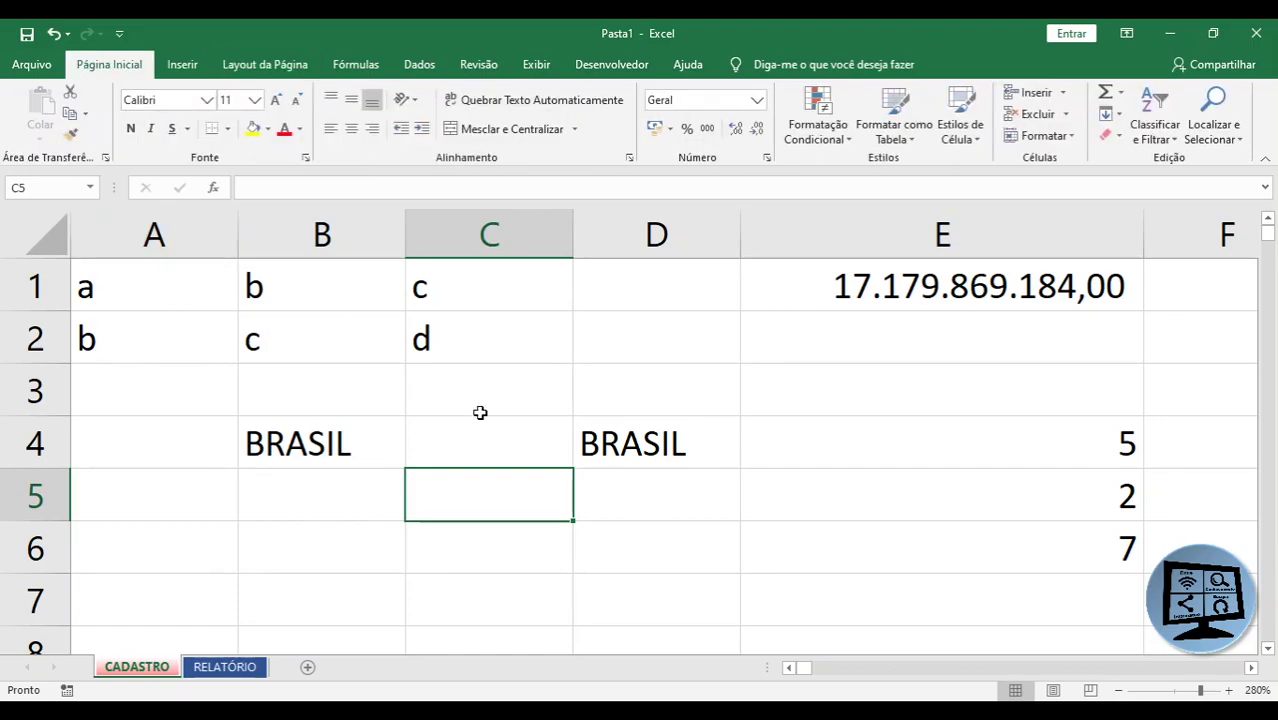